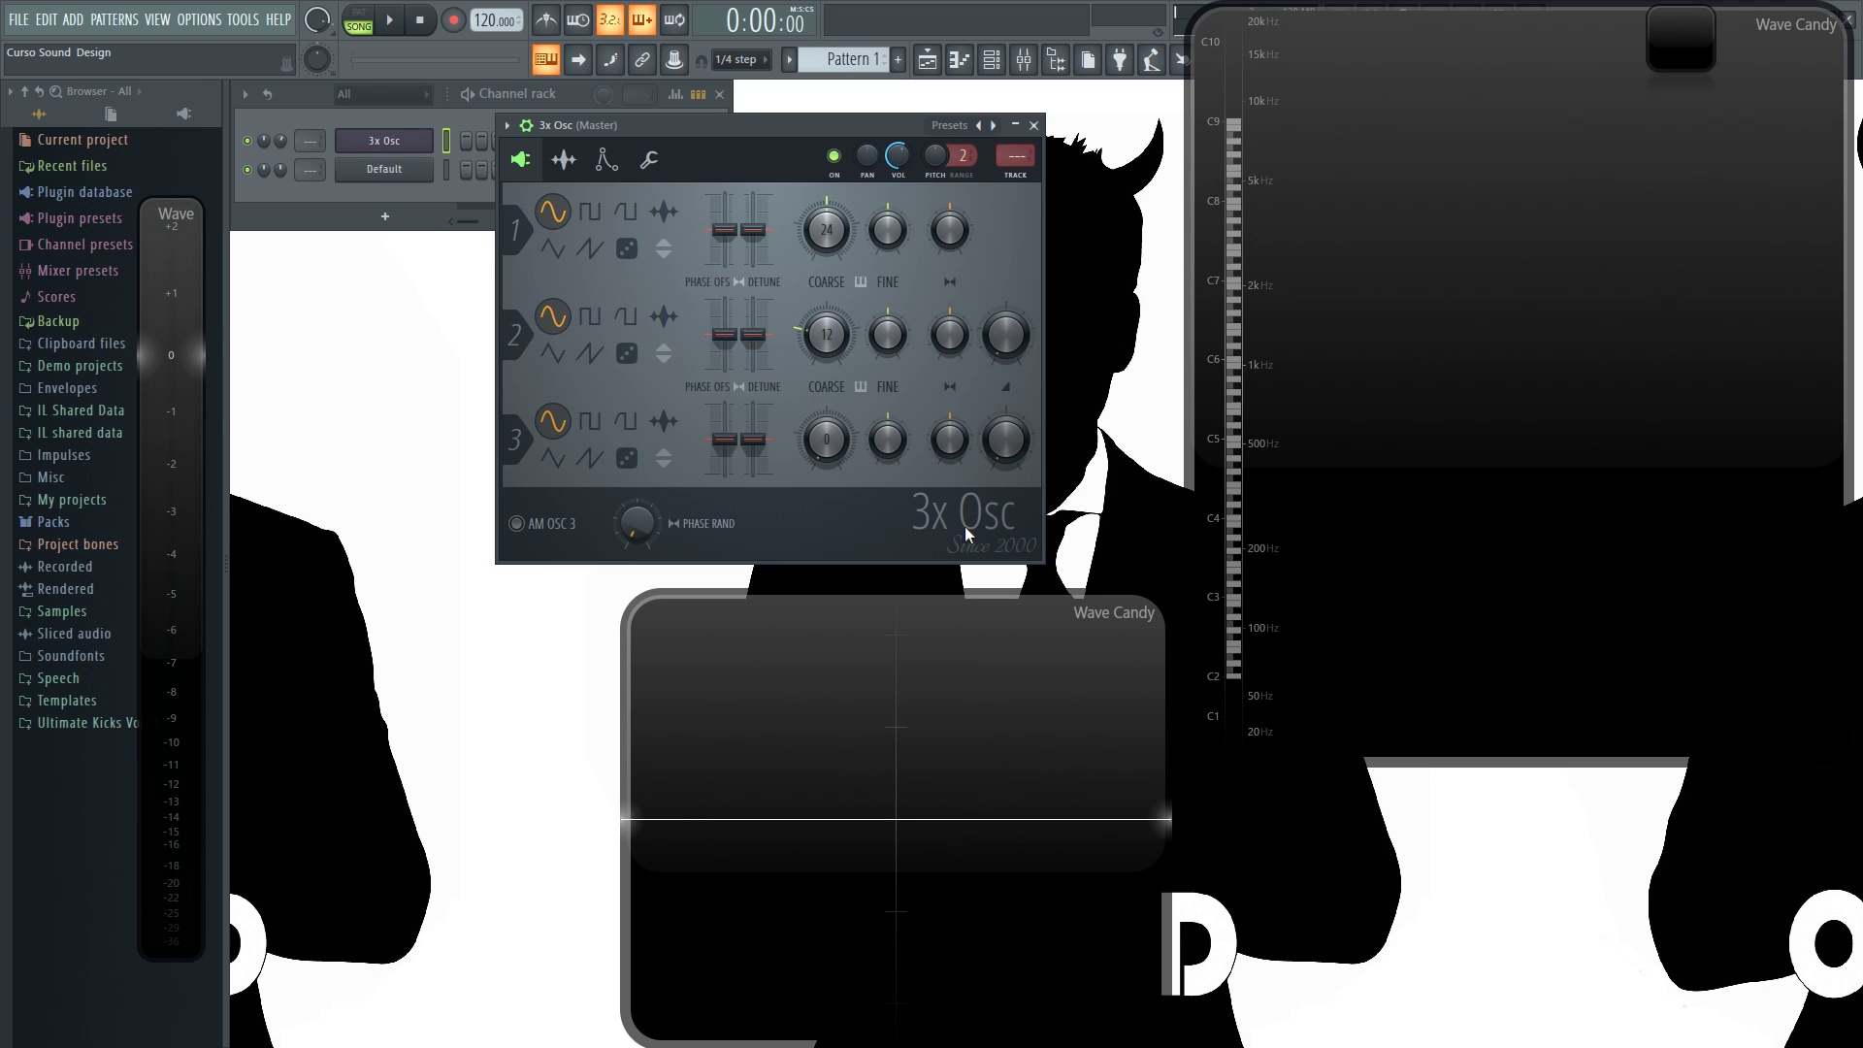
Reposition the 3x Osc window and play test notes C4 and C5 through the synth.
{"action": "left_click_drag", "start_coordinate": [795, 131], "coordinate": [710, 137]}
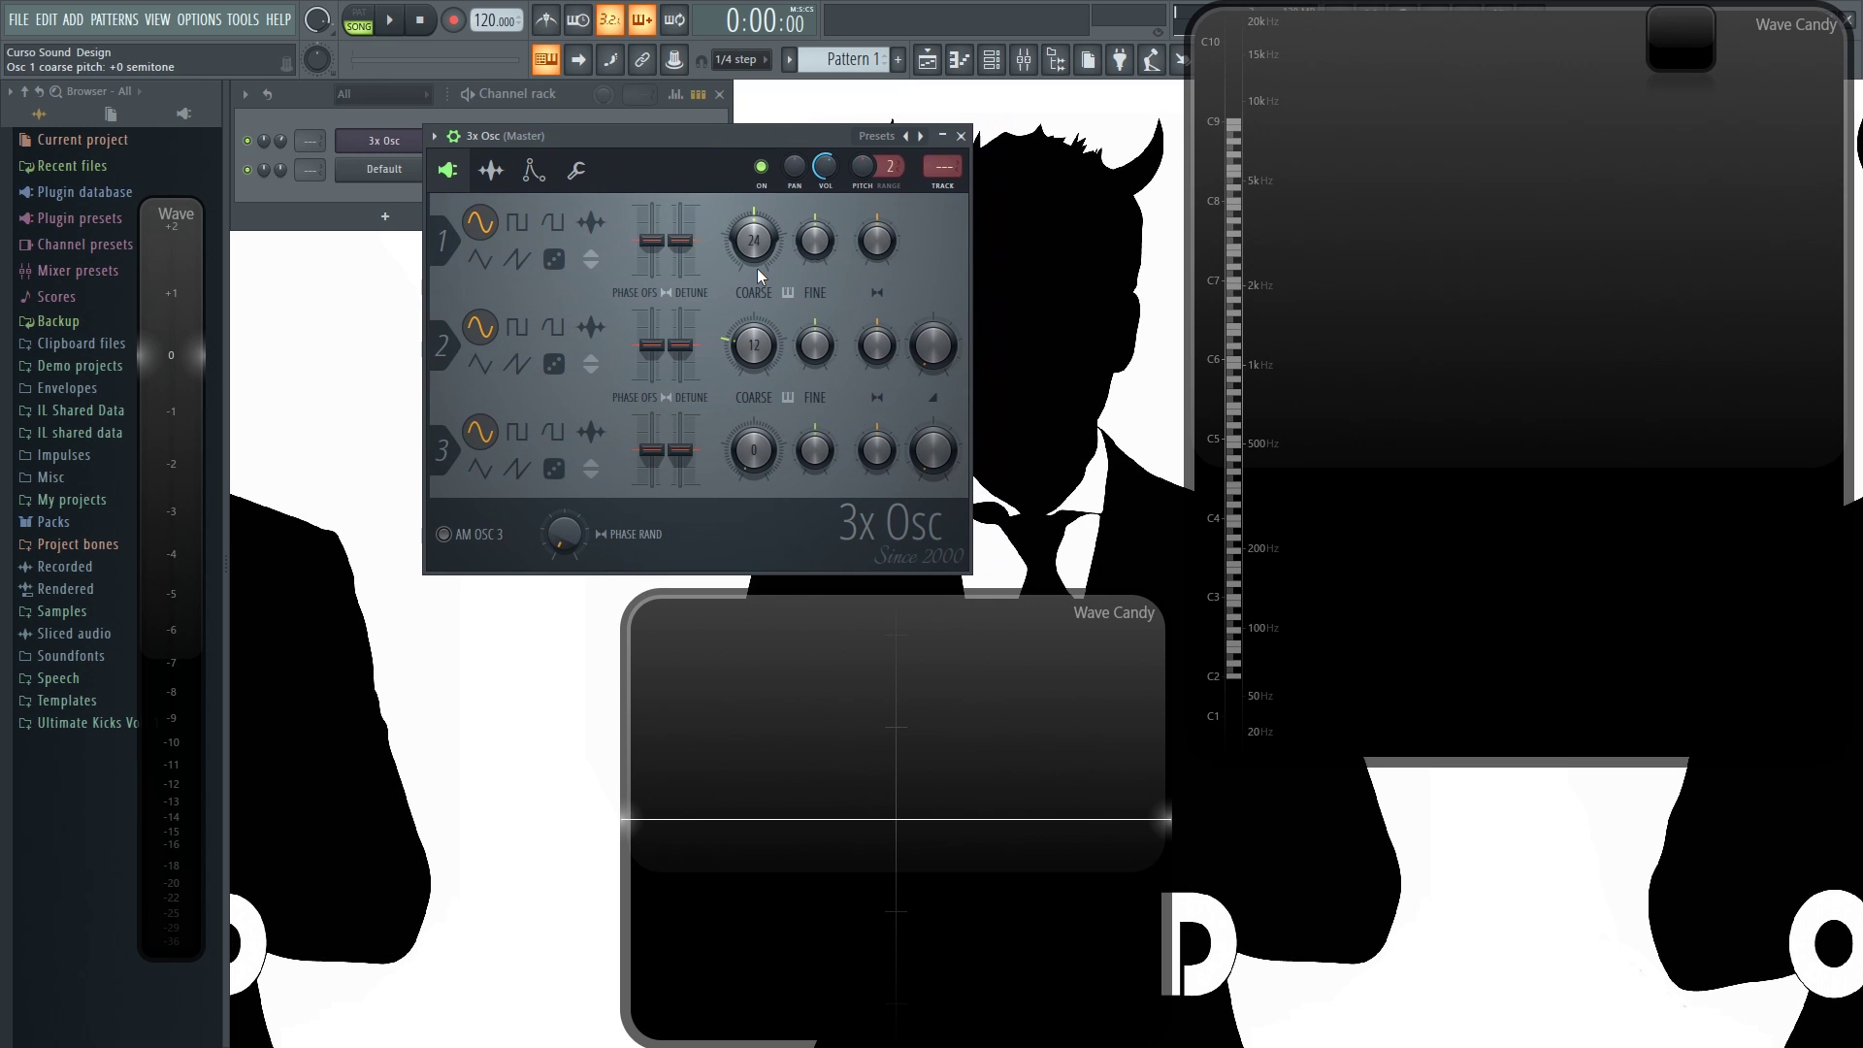
{"action": "key", "text": "z"}
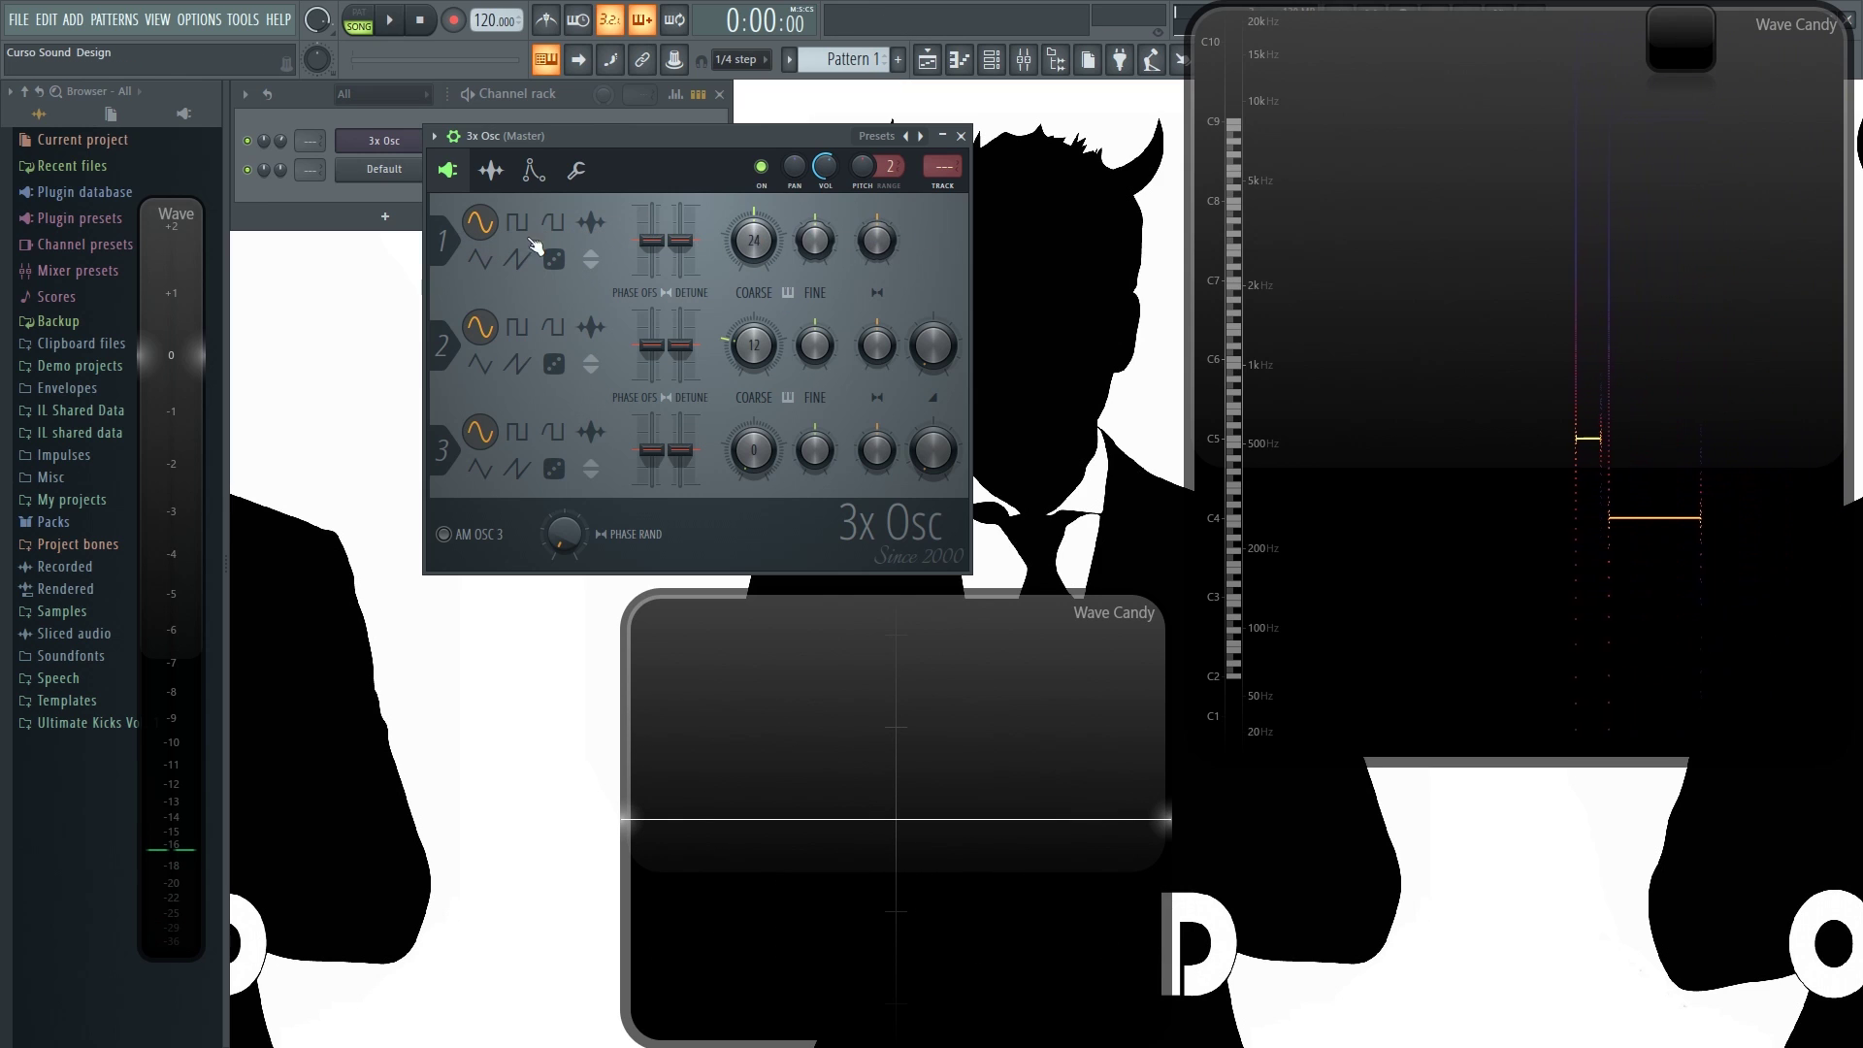
{"action": "key", "text": "z"}
{"action": "key", "text": "q"}
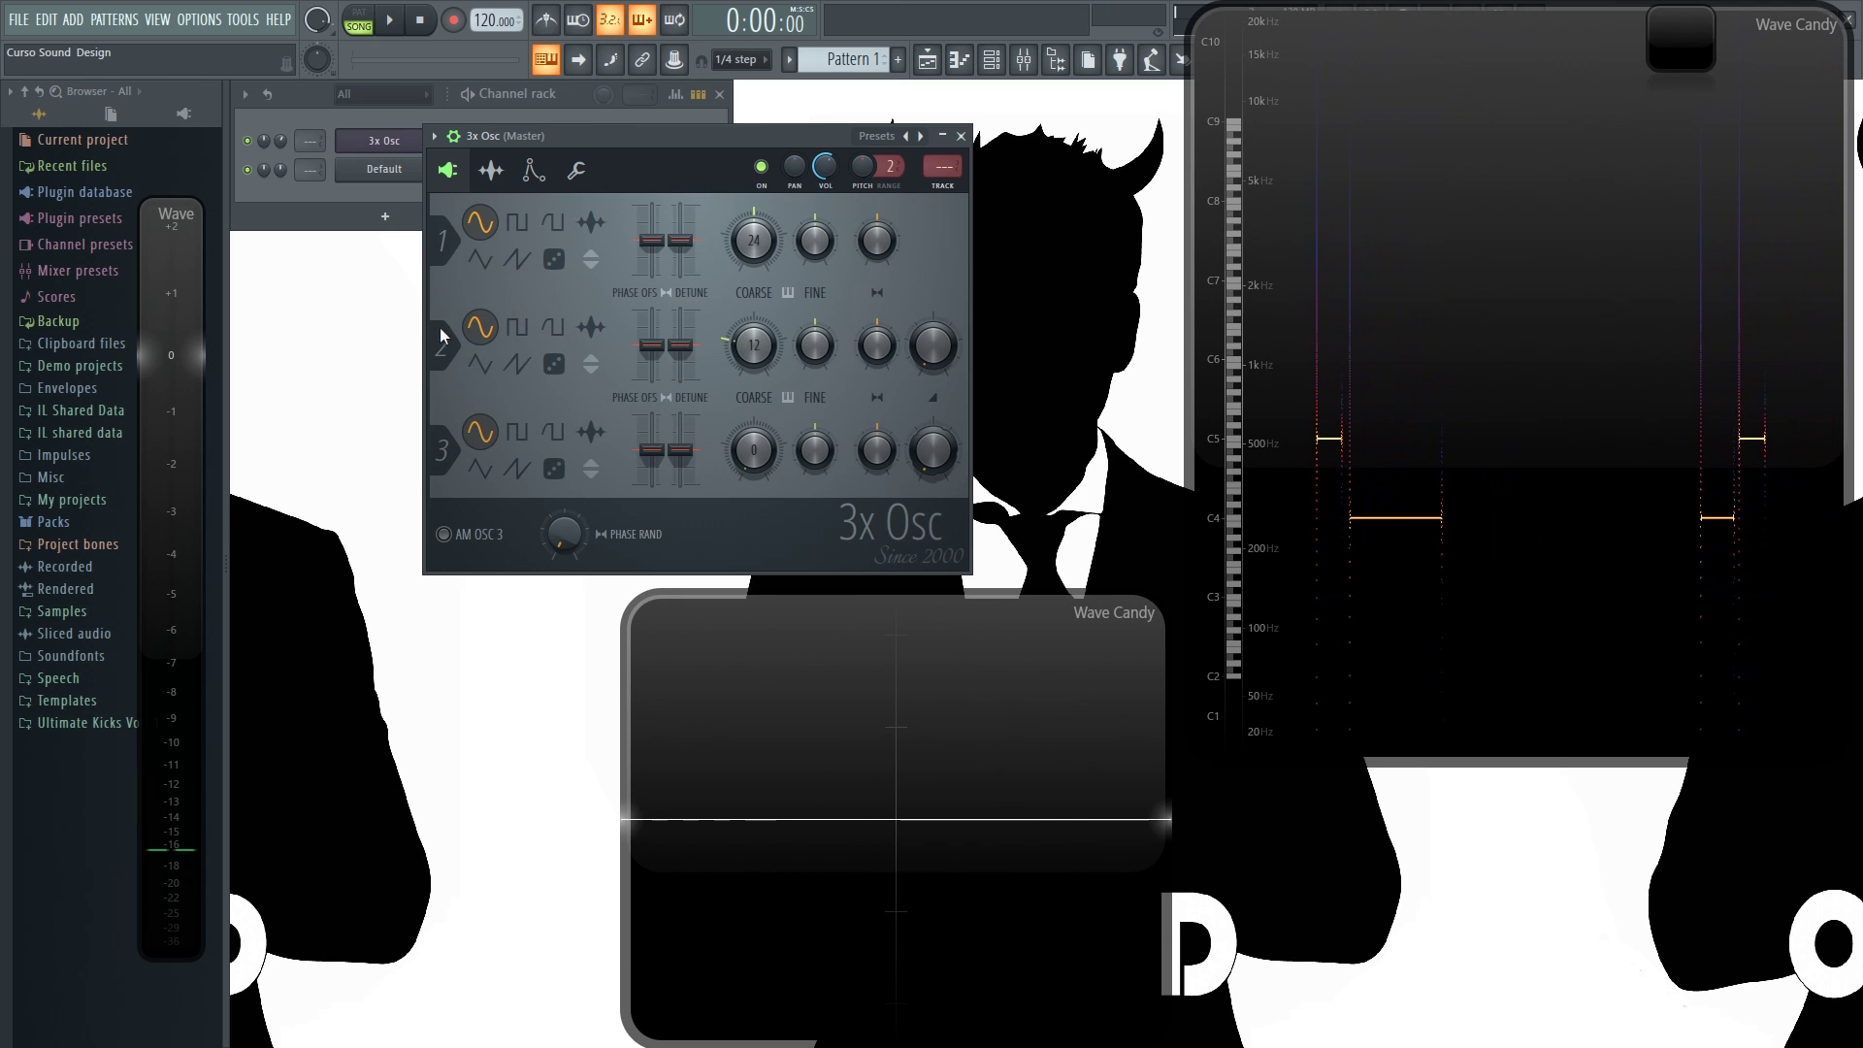
{"action": "key", "text": "z"}
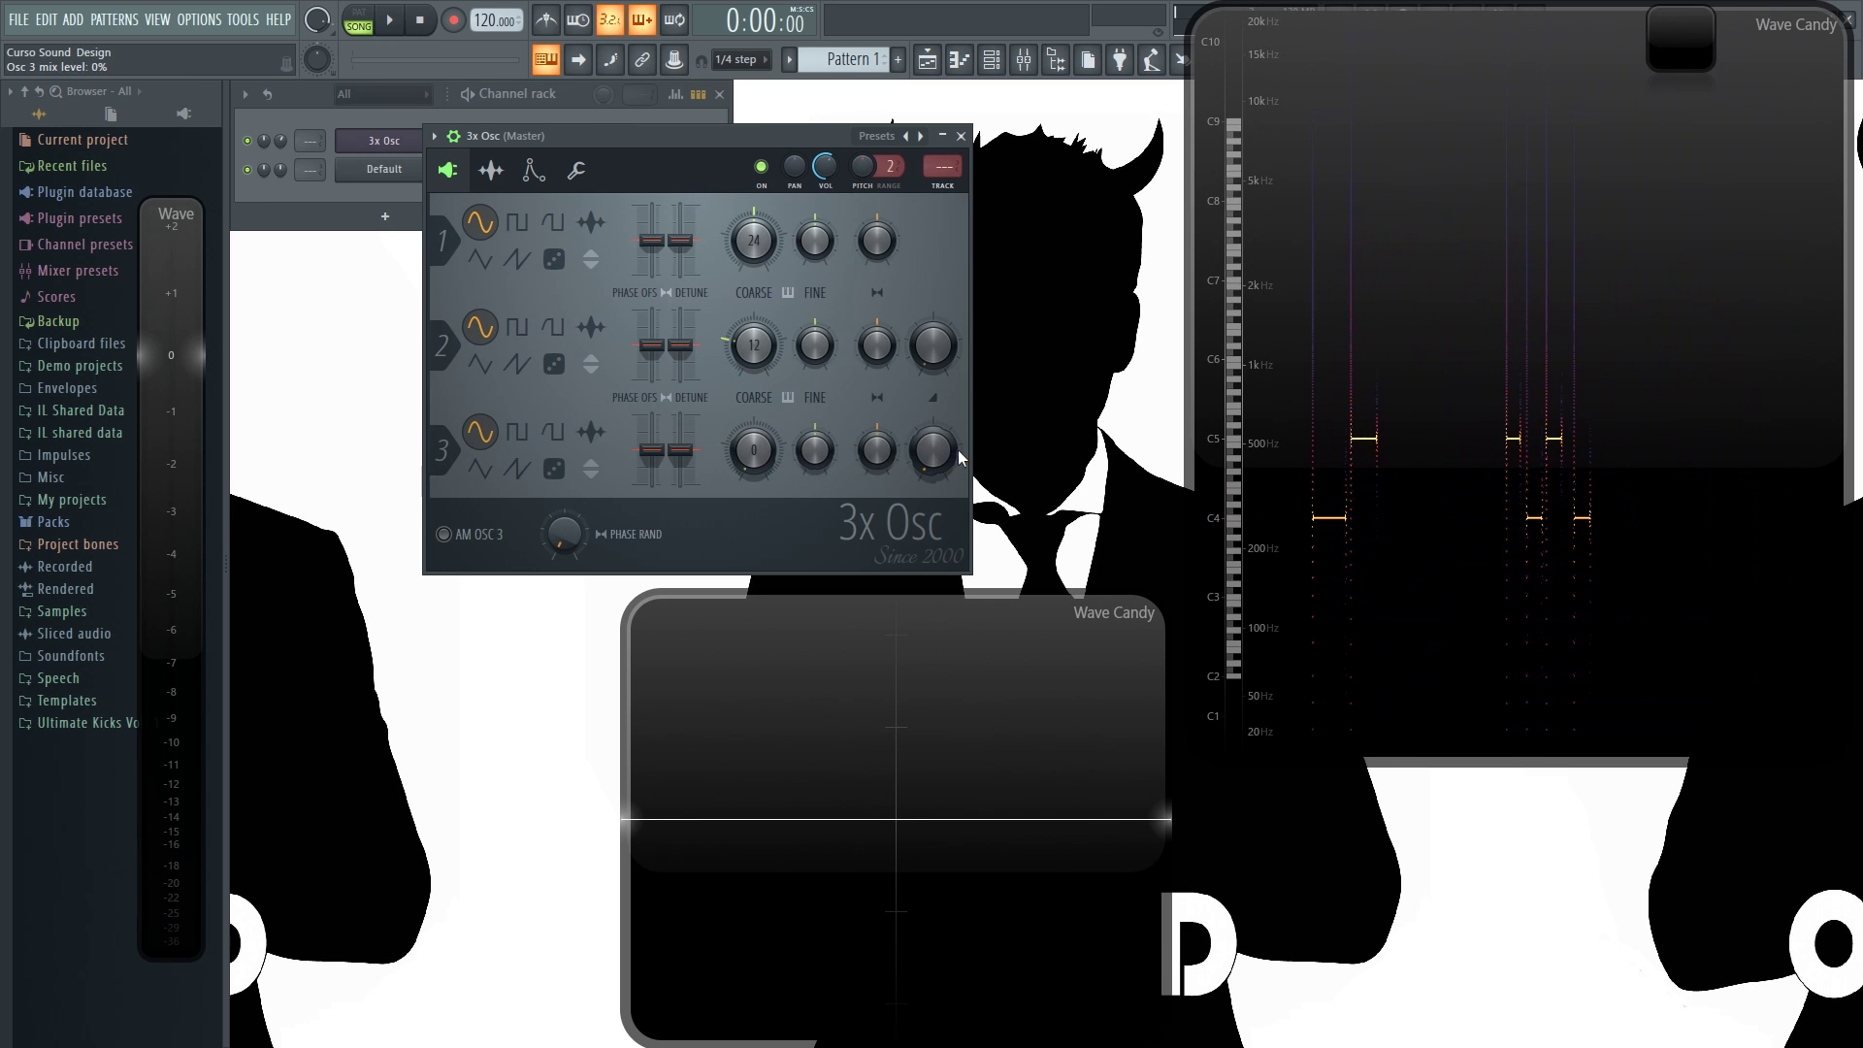
Raise oscillator 3's mix level to 50% and play C4 to compare the two oscillators' pitches on the spectrum.
{"action": "key", "text": "z"}
{"action": "left_click_drag", "start_coordinate": [954, 458], "coordinate": [954, 408]}
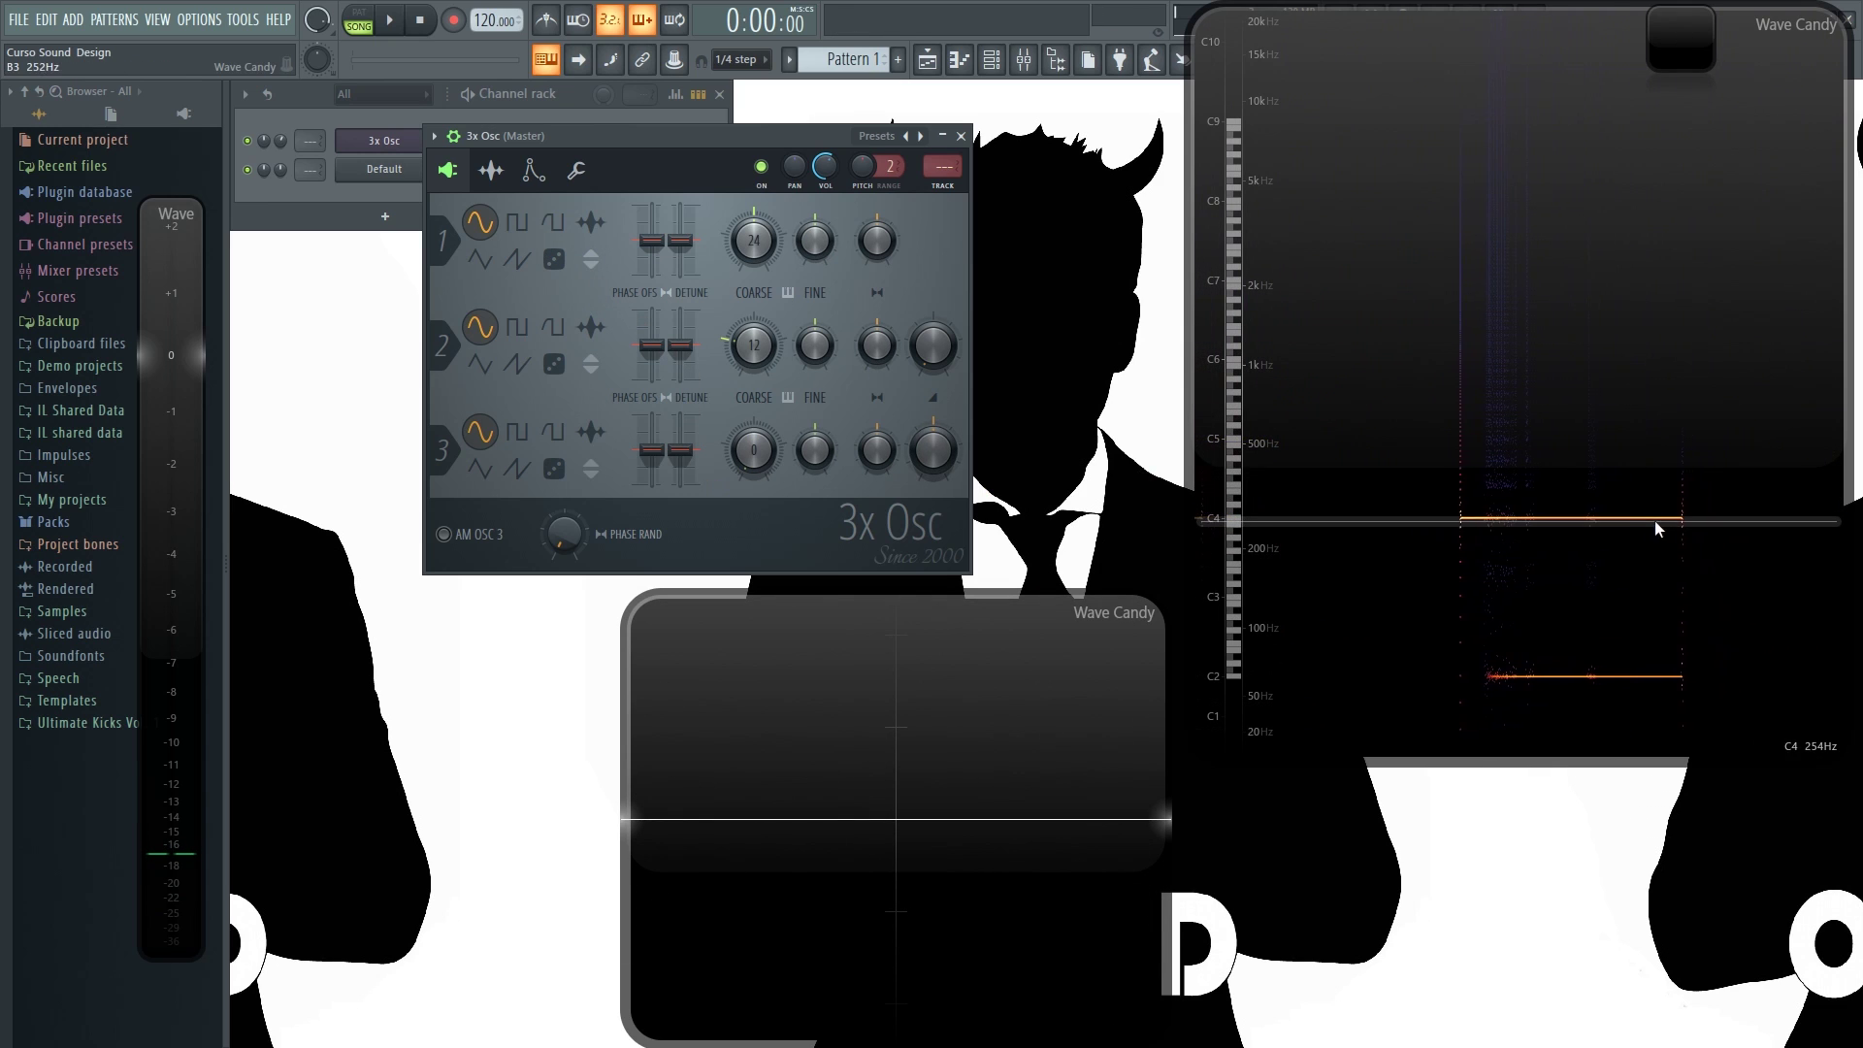
{"action": "key", "text": "z"}
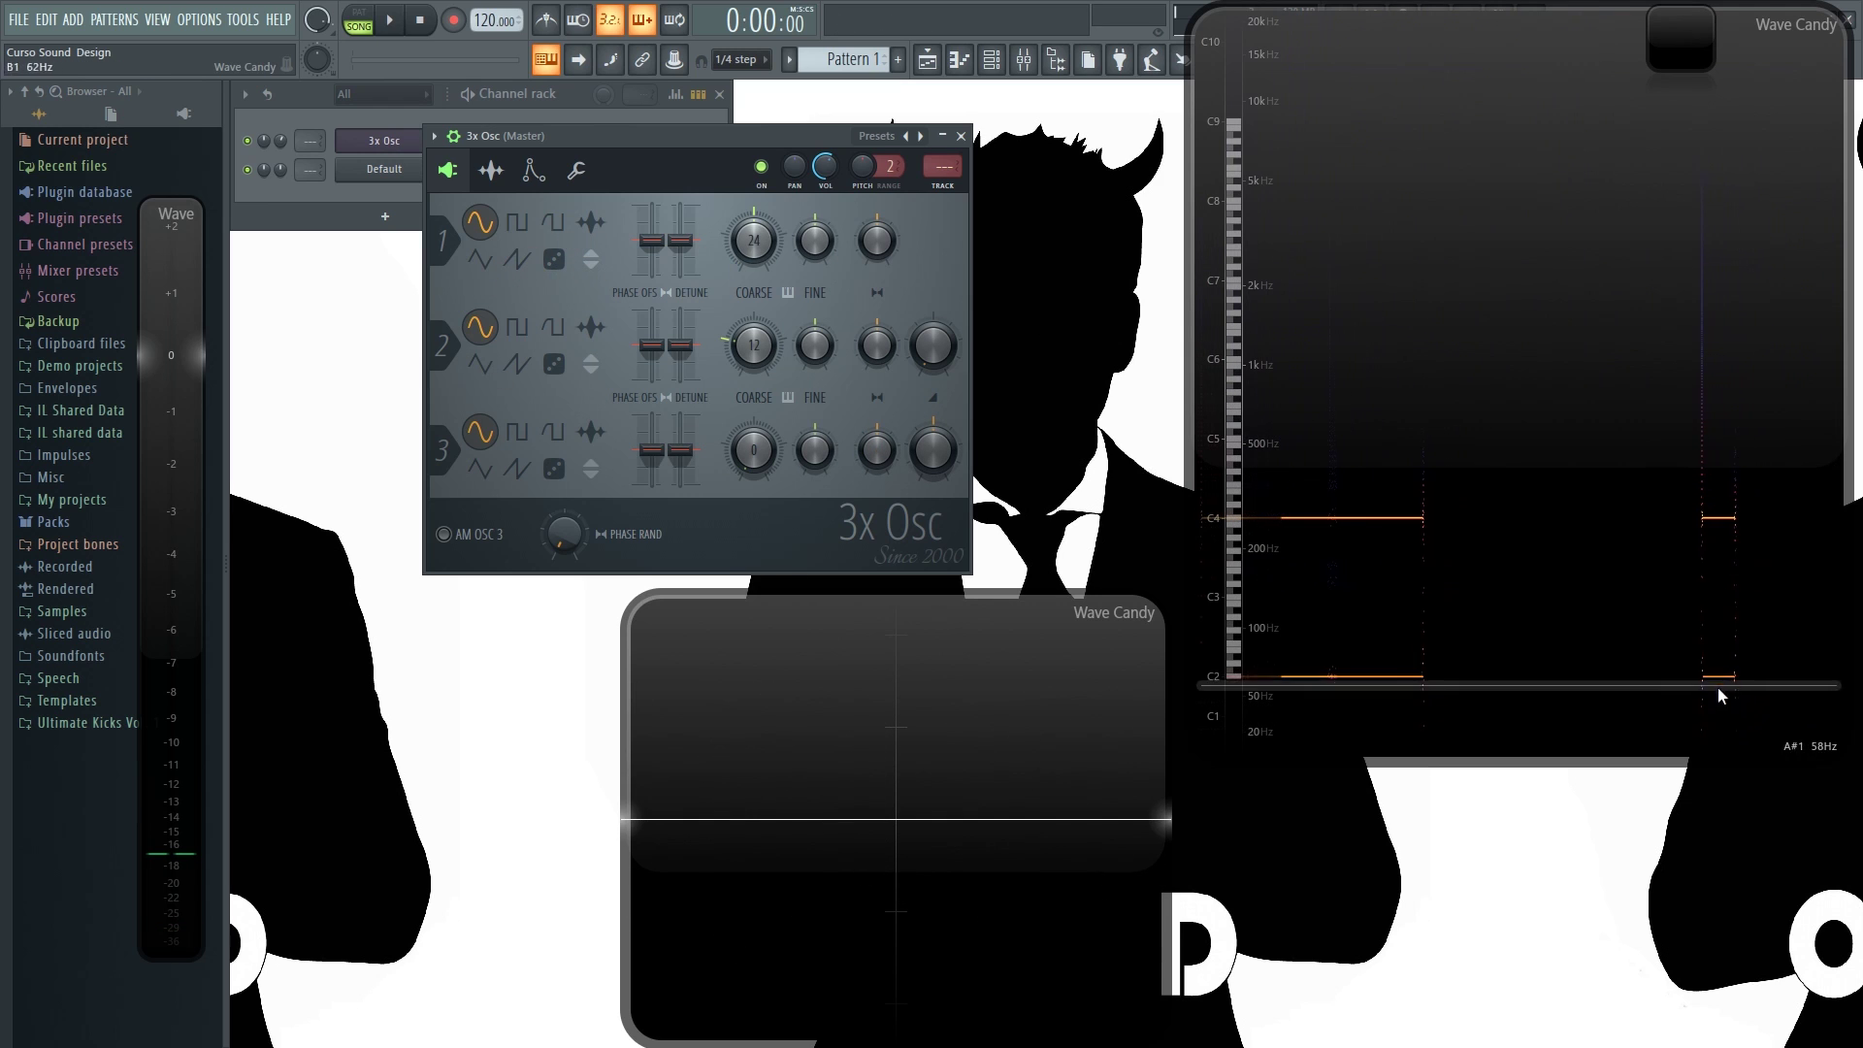
{"action": "key", "text": "z"}
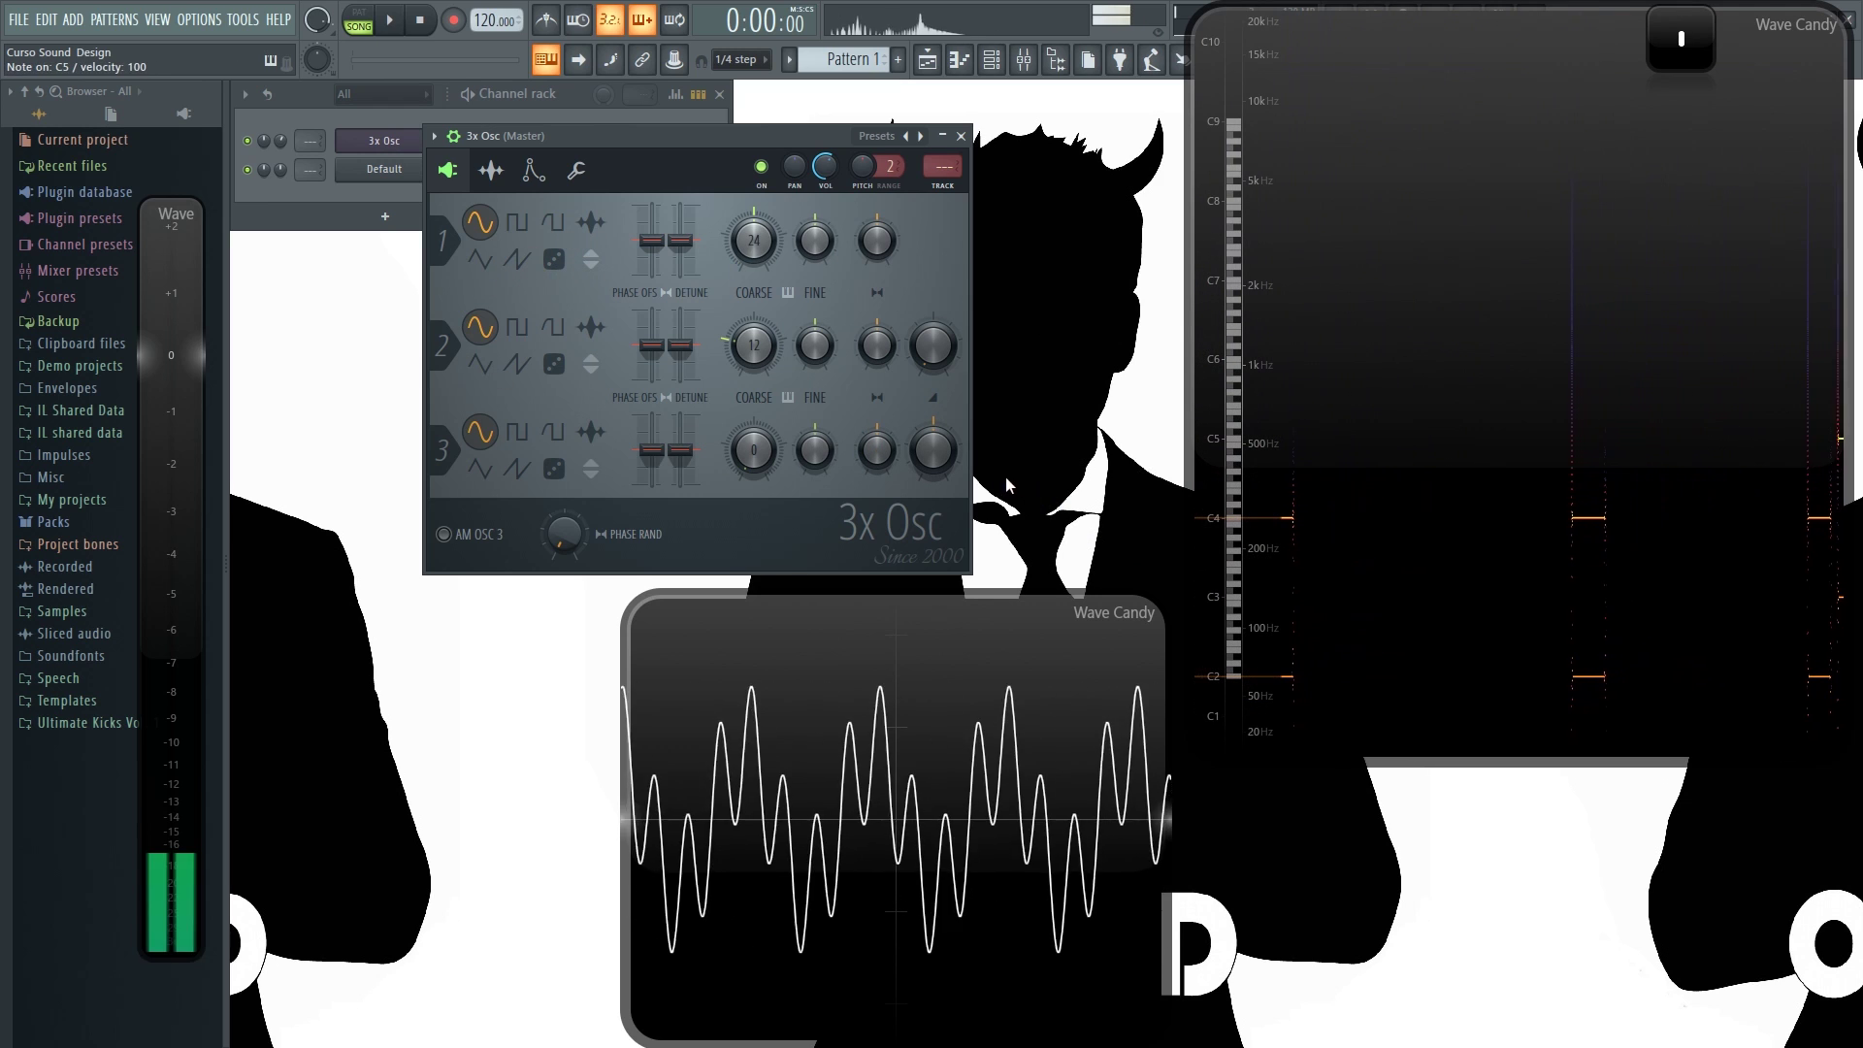
Set oscillator 3's coarse pitch to 12 and bring its mix level down to 0% while playing C4.
{"action": "mouse_move", "coordinate": [754, 449]}
{"action": "left_mouse_down"}
{"action": "mouse_move", "coordinate": [754, 485]}
{"action": "mouse_move", "coordinate": [754, 461]}
{"action": "left_mouse_up"}
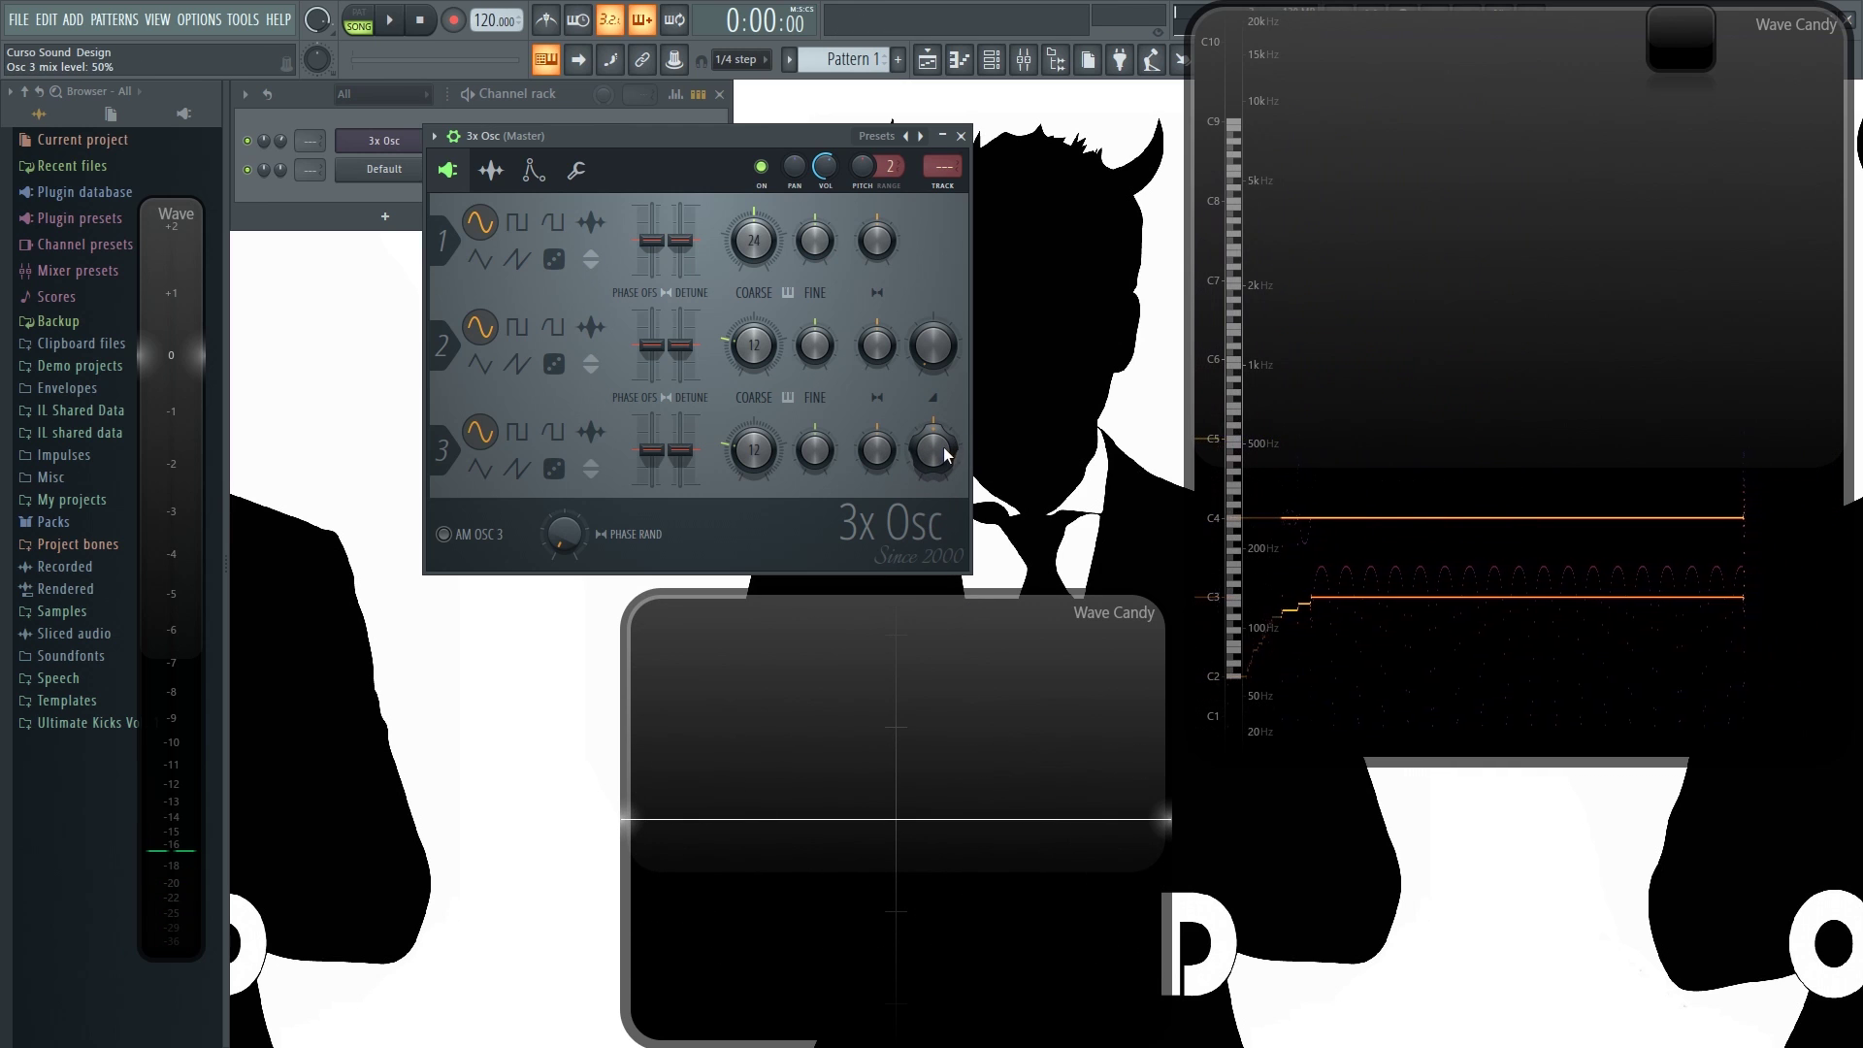
{"action": "key", "text": "z"}
{"action": "mouse_move", "coordinate": [943, 461]}
{"action": "left_mouse_down"}
{"action": "mouse_move", "coordinate": [944, 514]}
{"action": "mouse_move", "coordinate": [944, 442]}
{"action": "mouse_move", "coordinate": [944, 461]}
{"action": "left_mouse_up"}
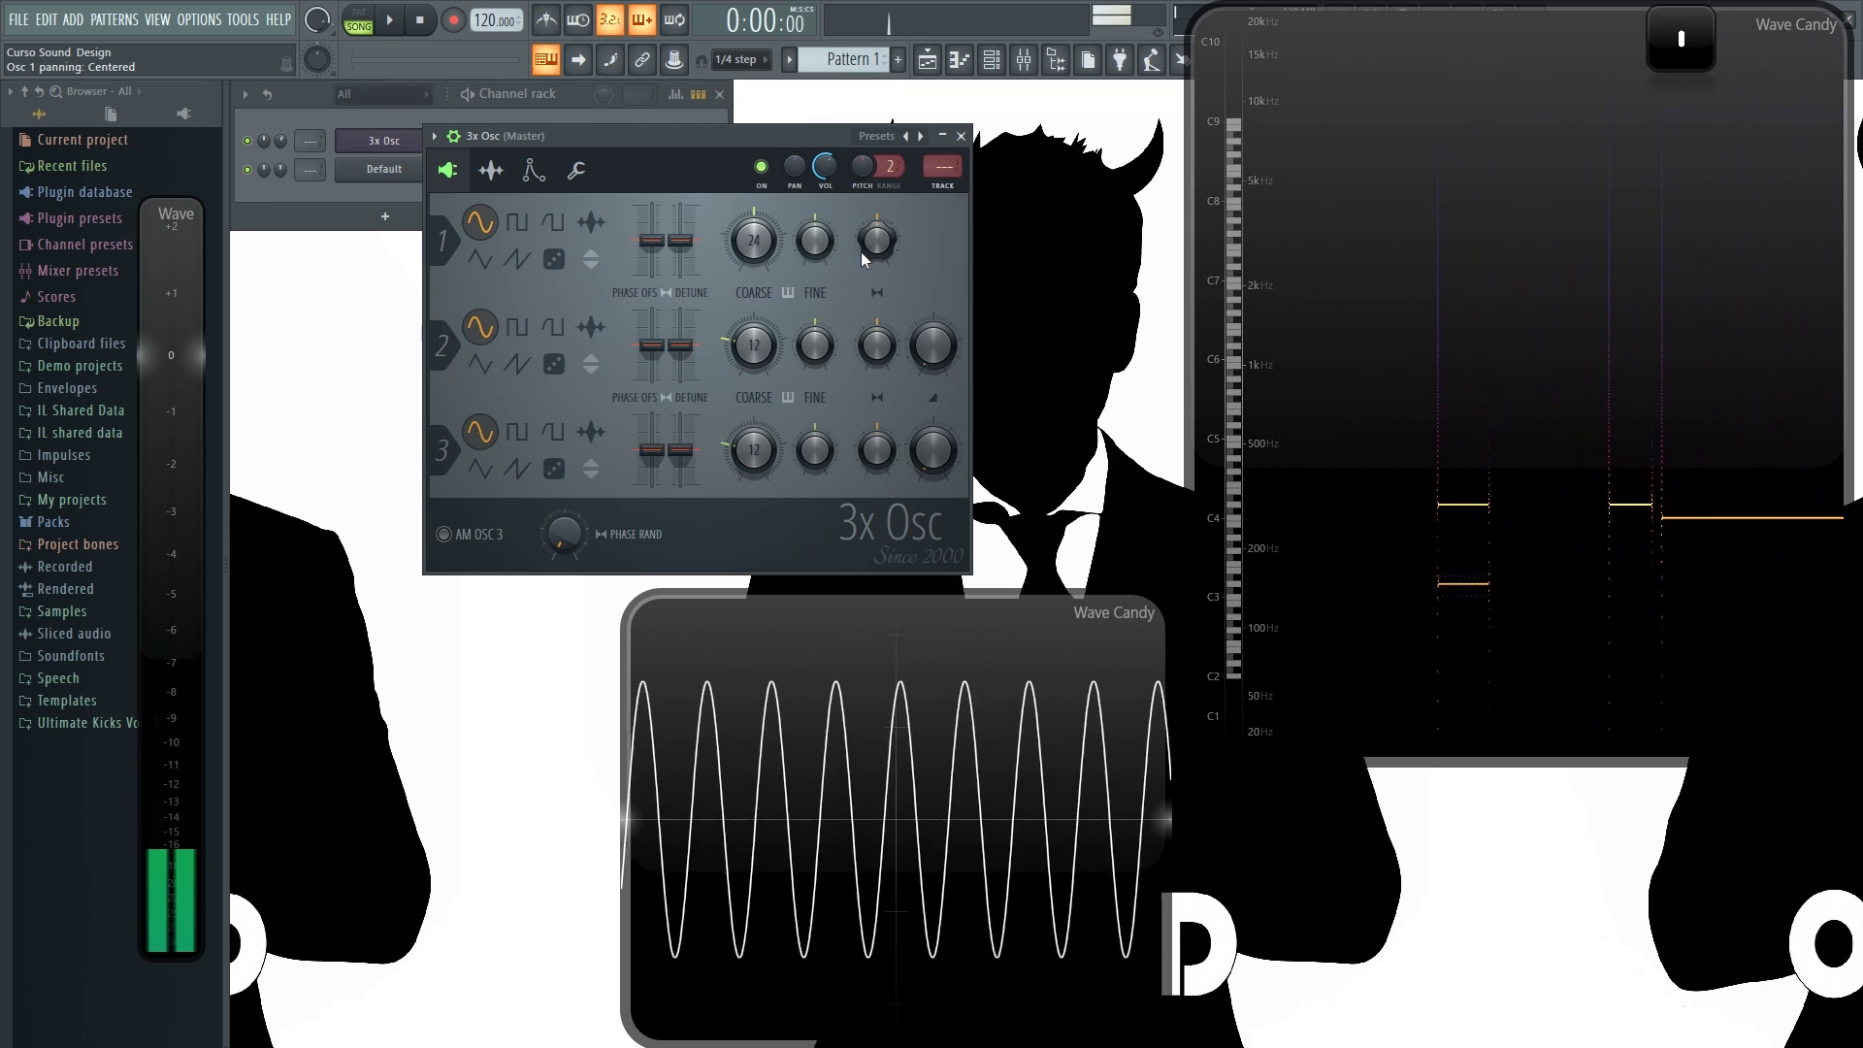
Vary the 3x Osc channel volume by hand while holding C4 to demonstrate manual amplitude changes on the oscilloscope.
{"action": "mouse_move", "coordinate": [825, 166]}
{"action": "left_mouse_down"}
{"action": "mouse_move", "coordinate": [825, 219]}
{"action": "mouse_move", "coordinate": [829, 160]}
{"action": "left_mouse_up"}
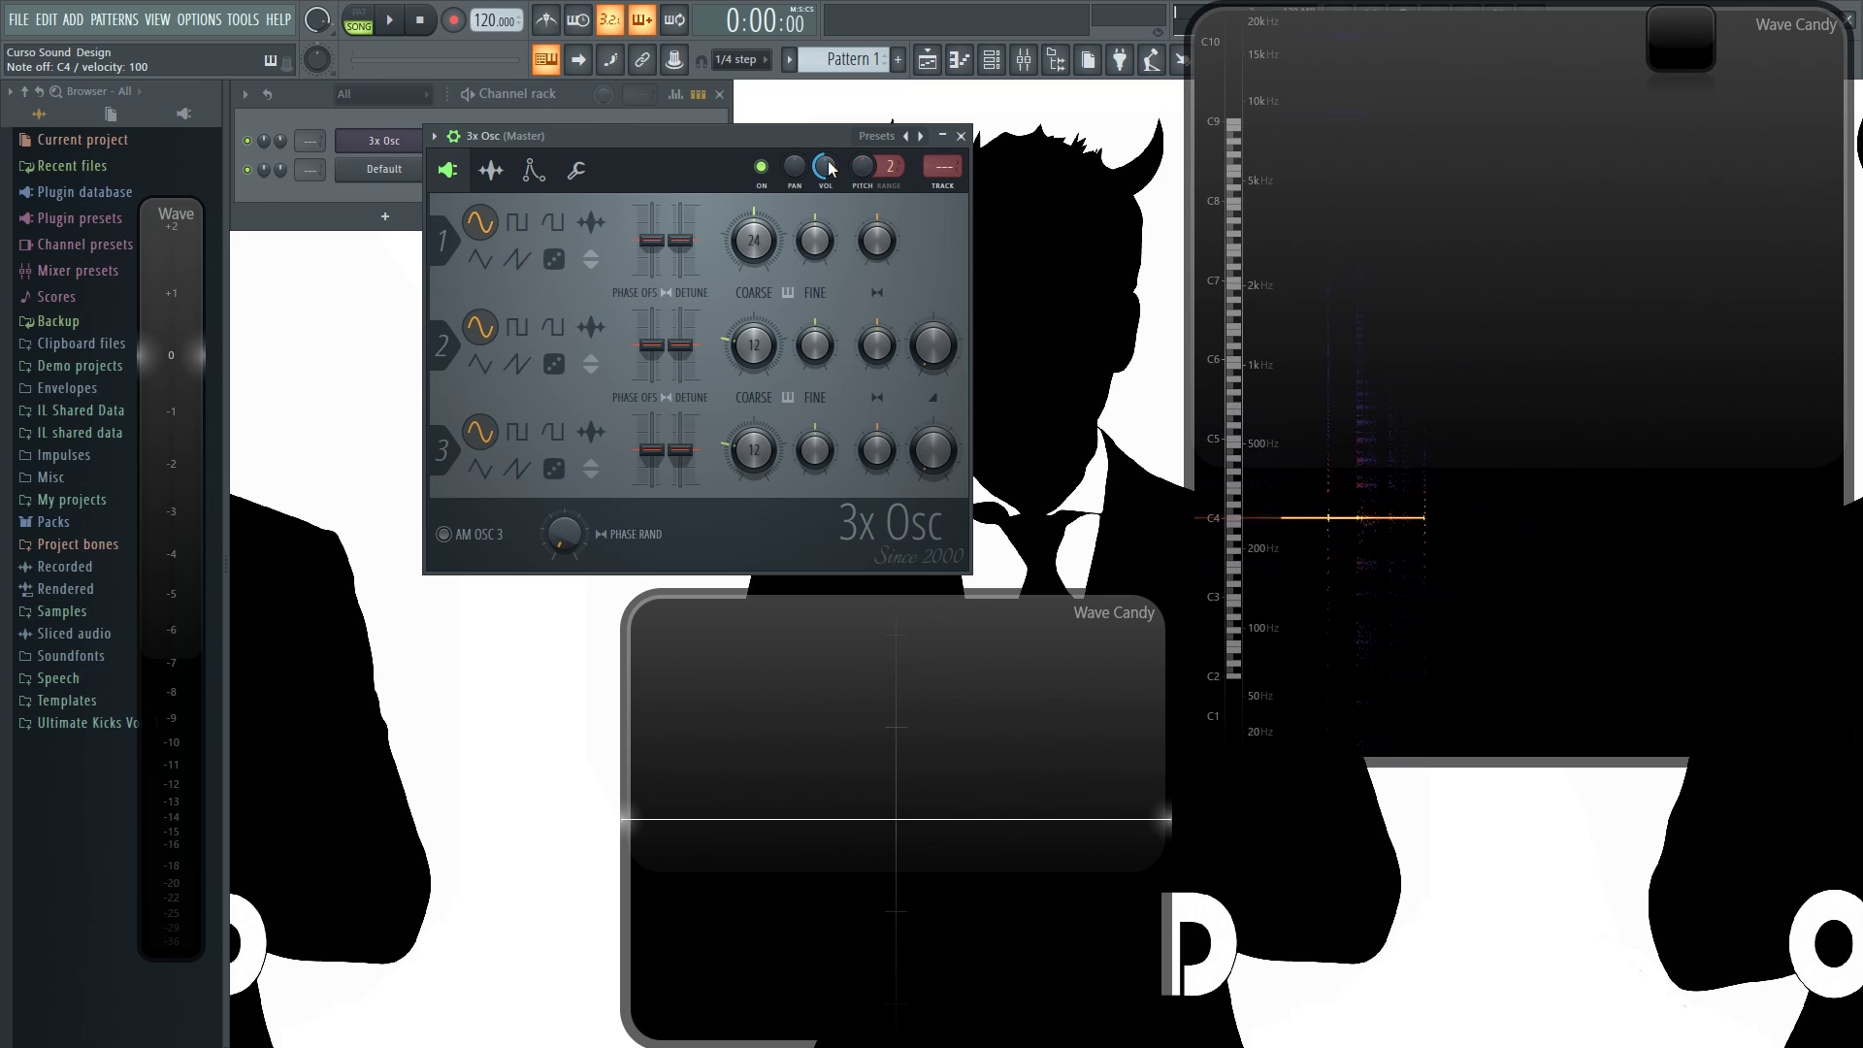
{"action": "left_click", "coordinate": [827, 166]}
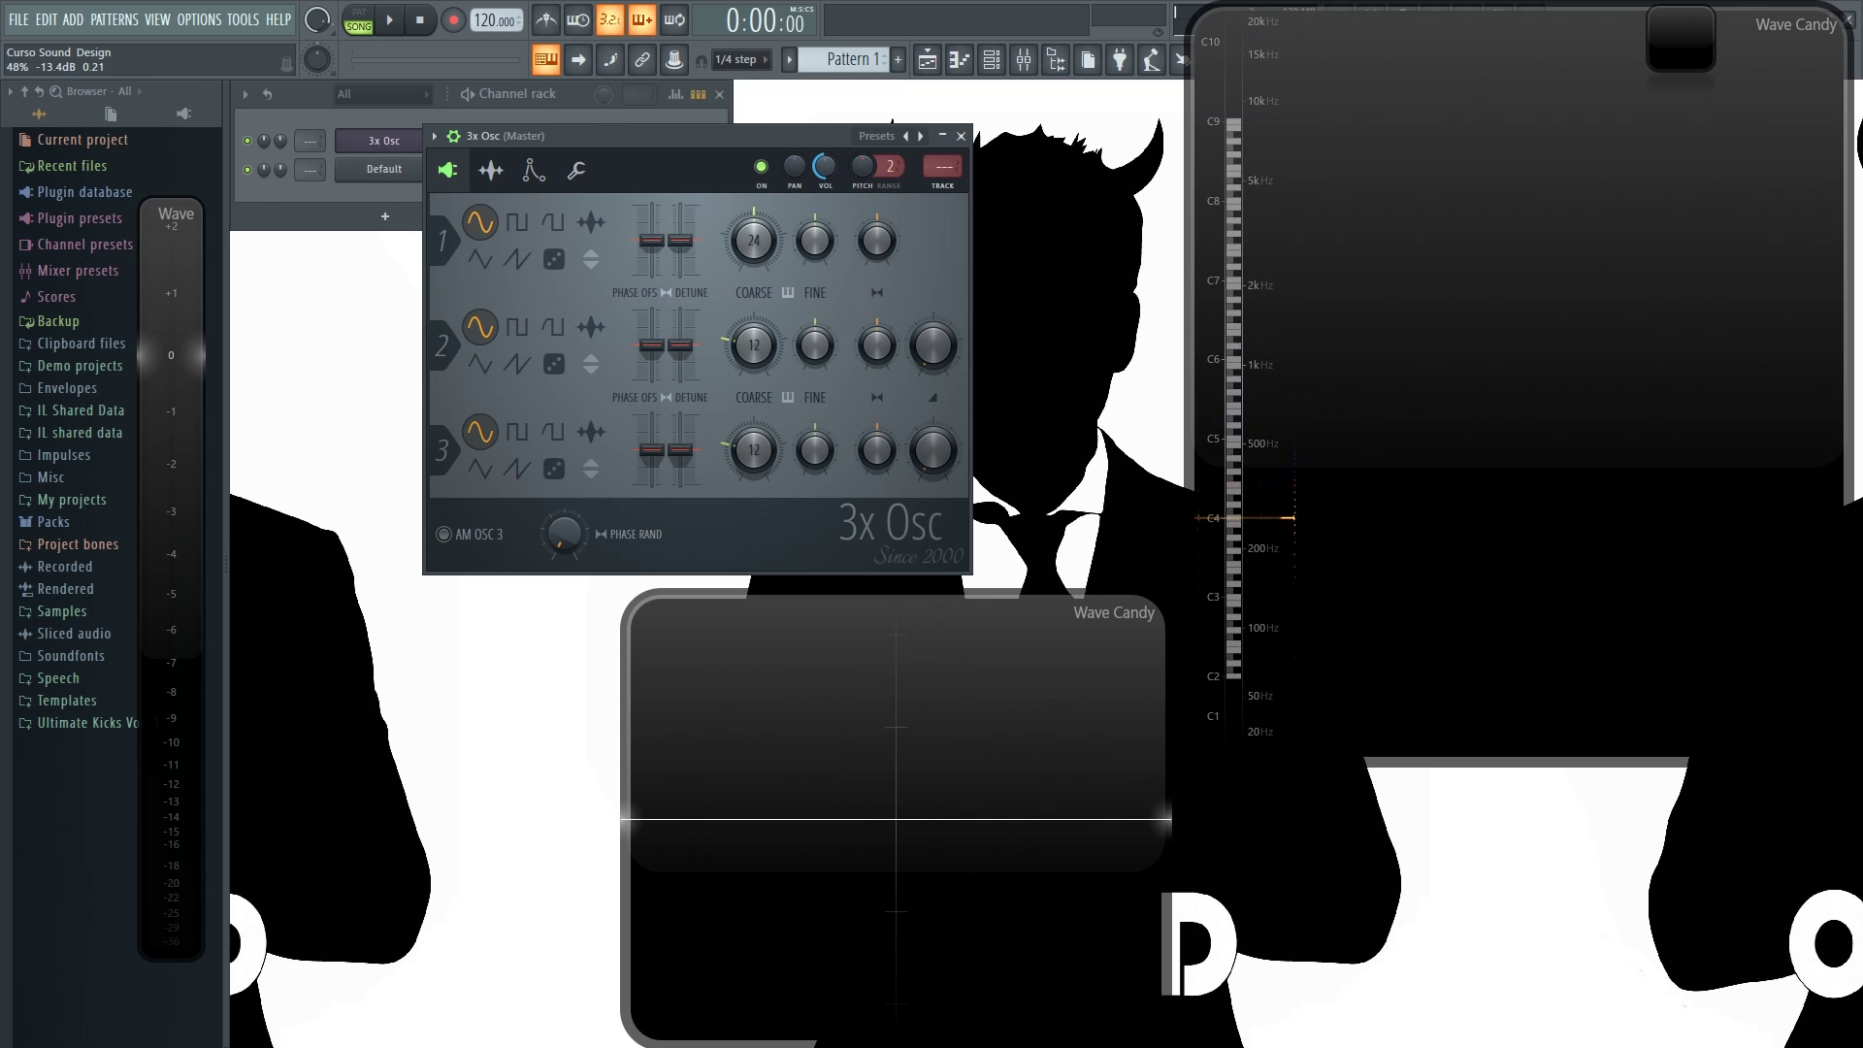
{"action": "key", "text": "z"}
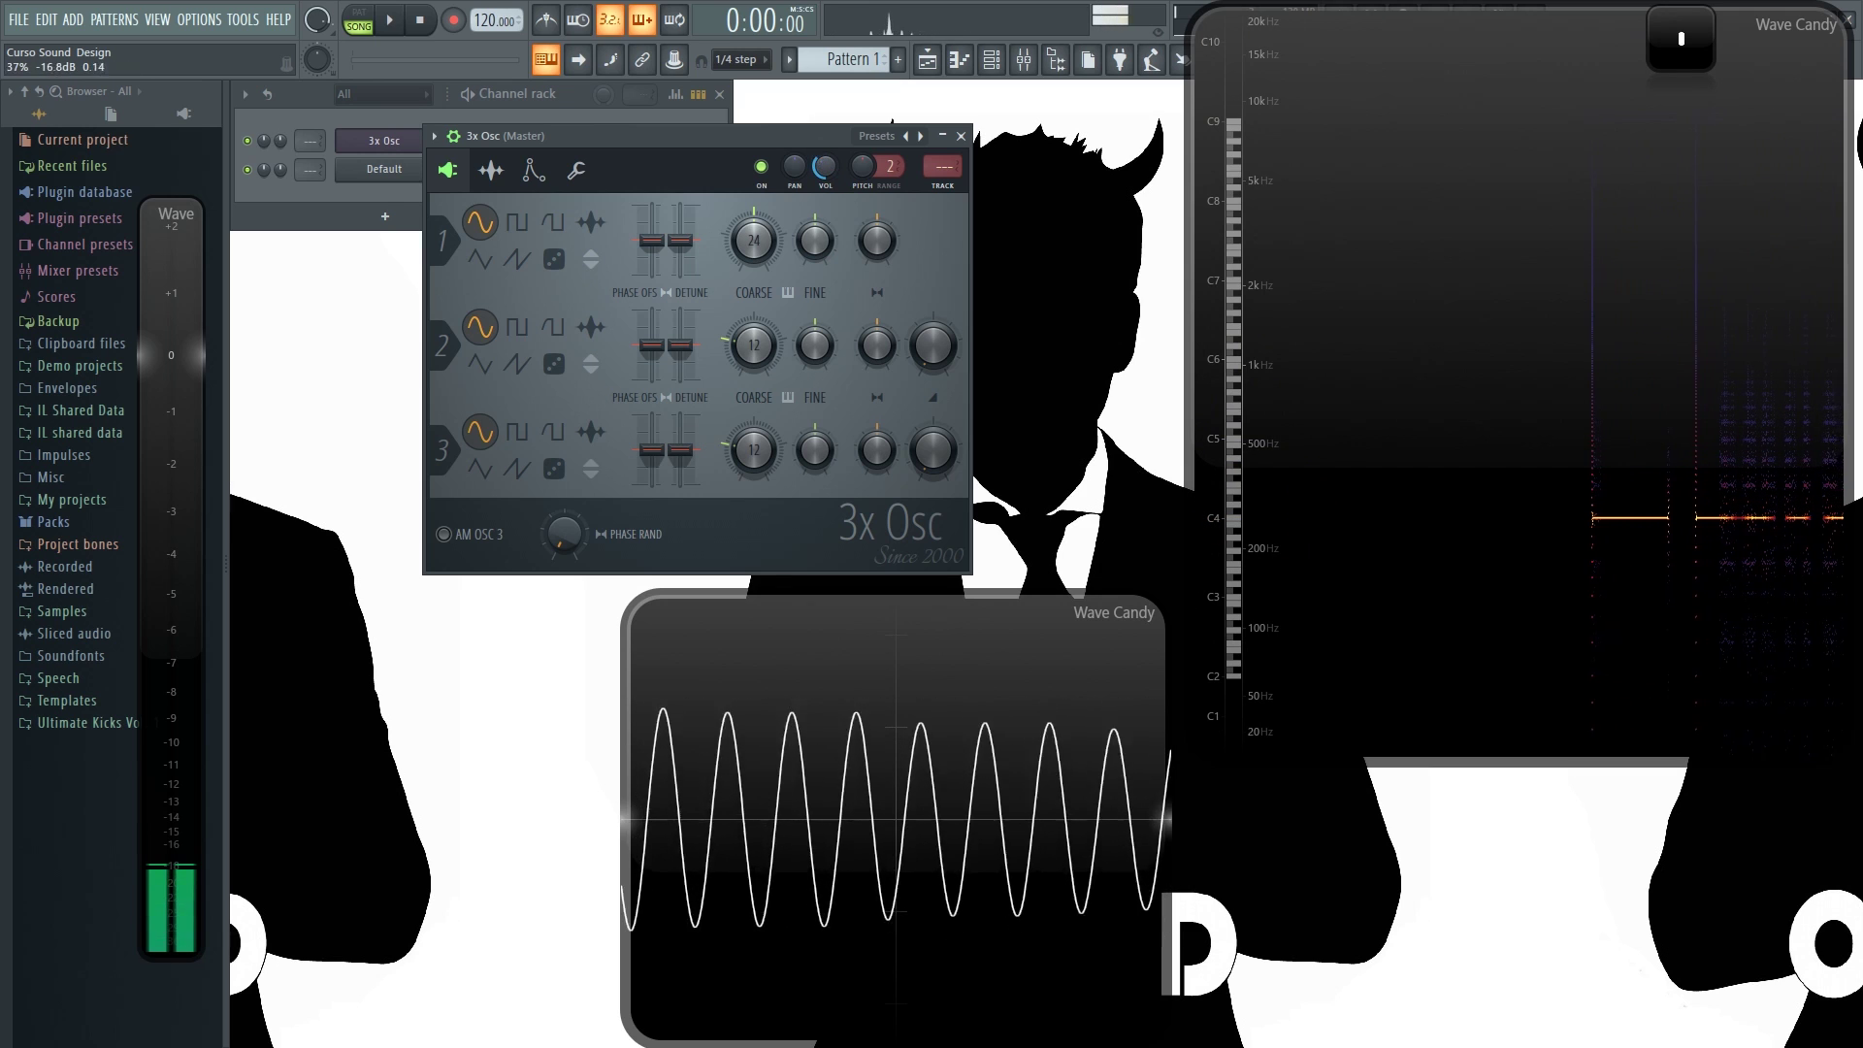
{"action": "left_click_drag", "start_coordinate": [825, 166], "coordinate": [825, 133]}
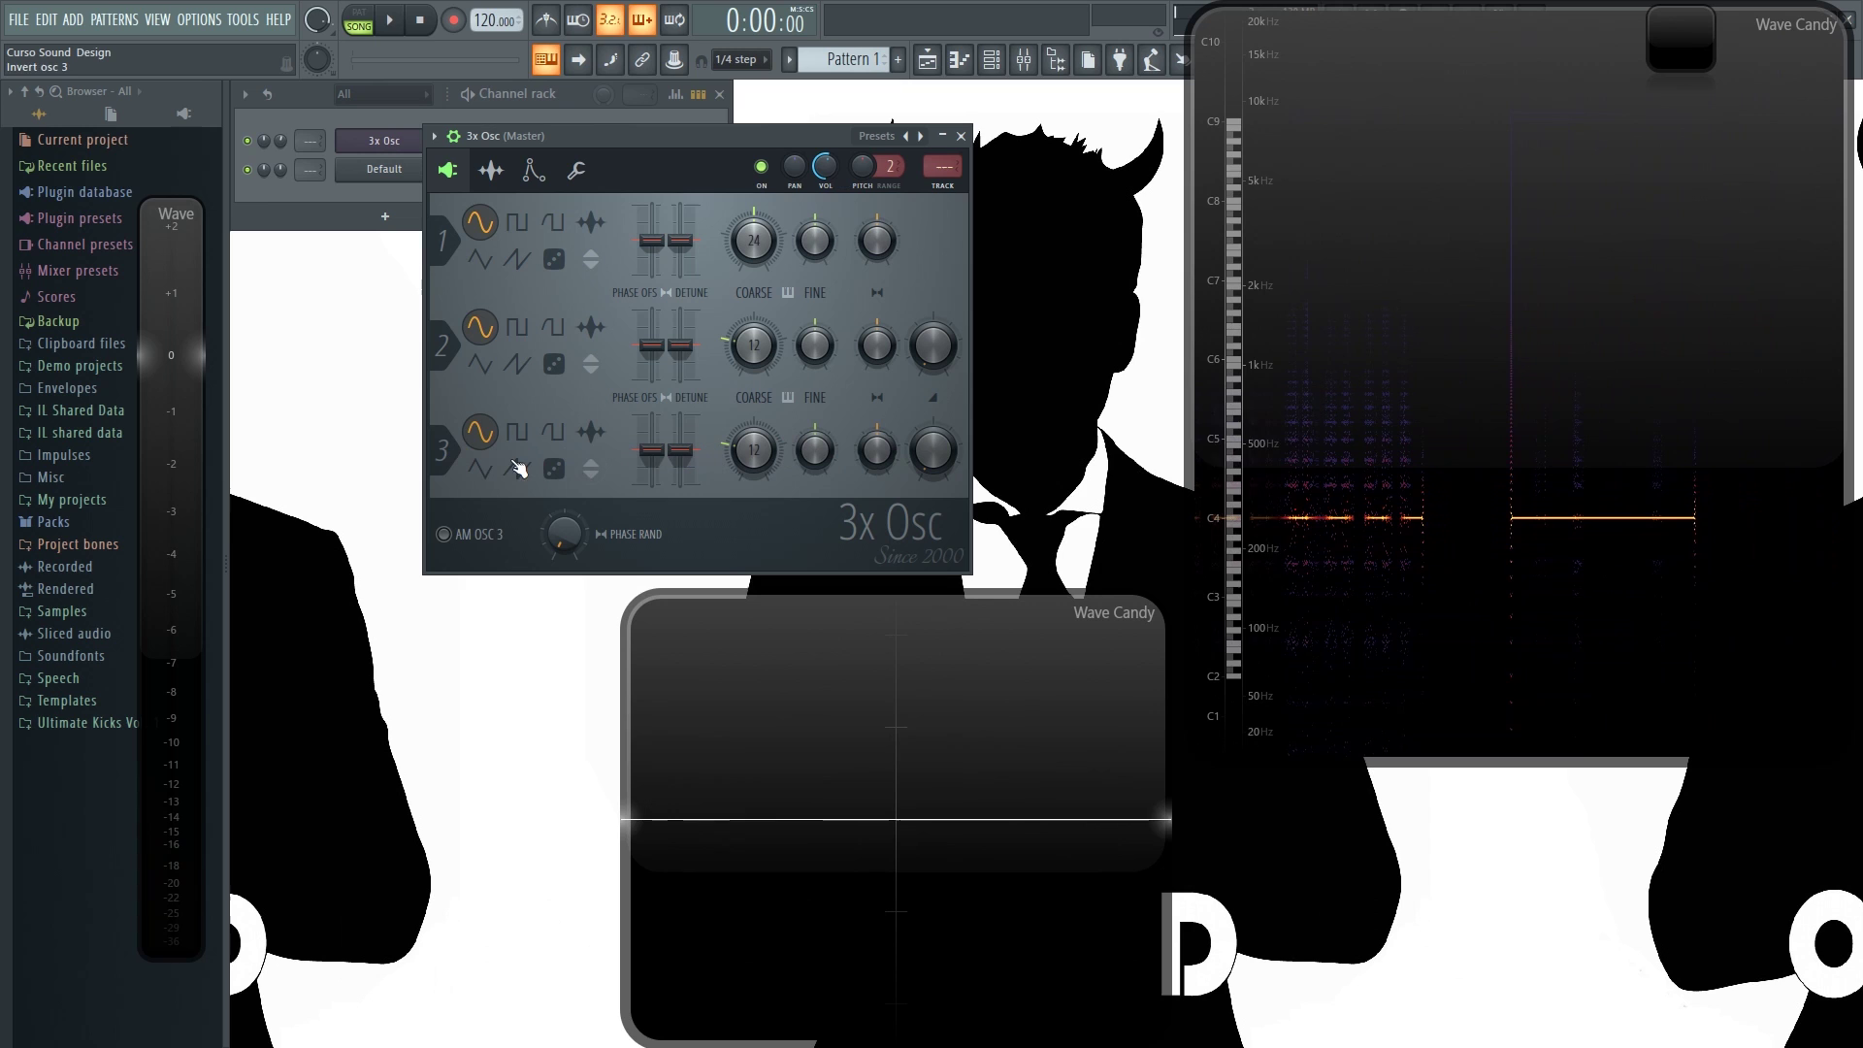
Enable amplitude modulation by oscillator 3 and raise its mix level to 50% while playing C4.
{"action": "key", "text": "z"}
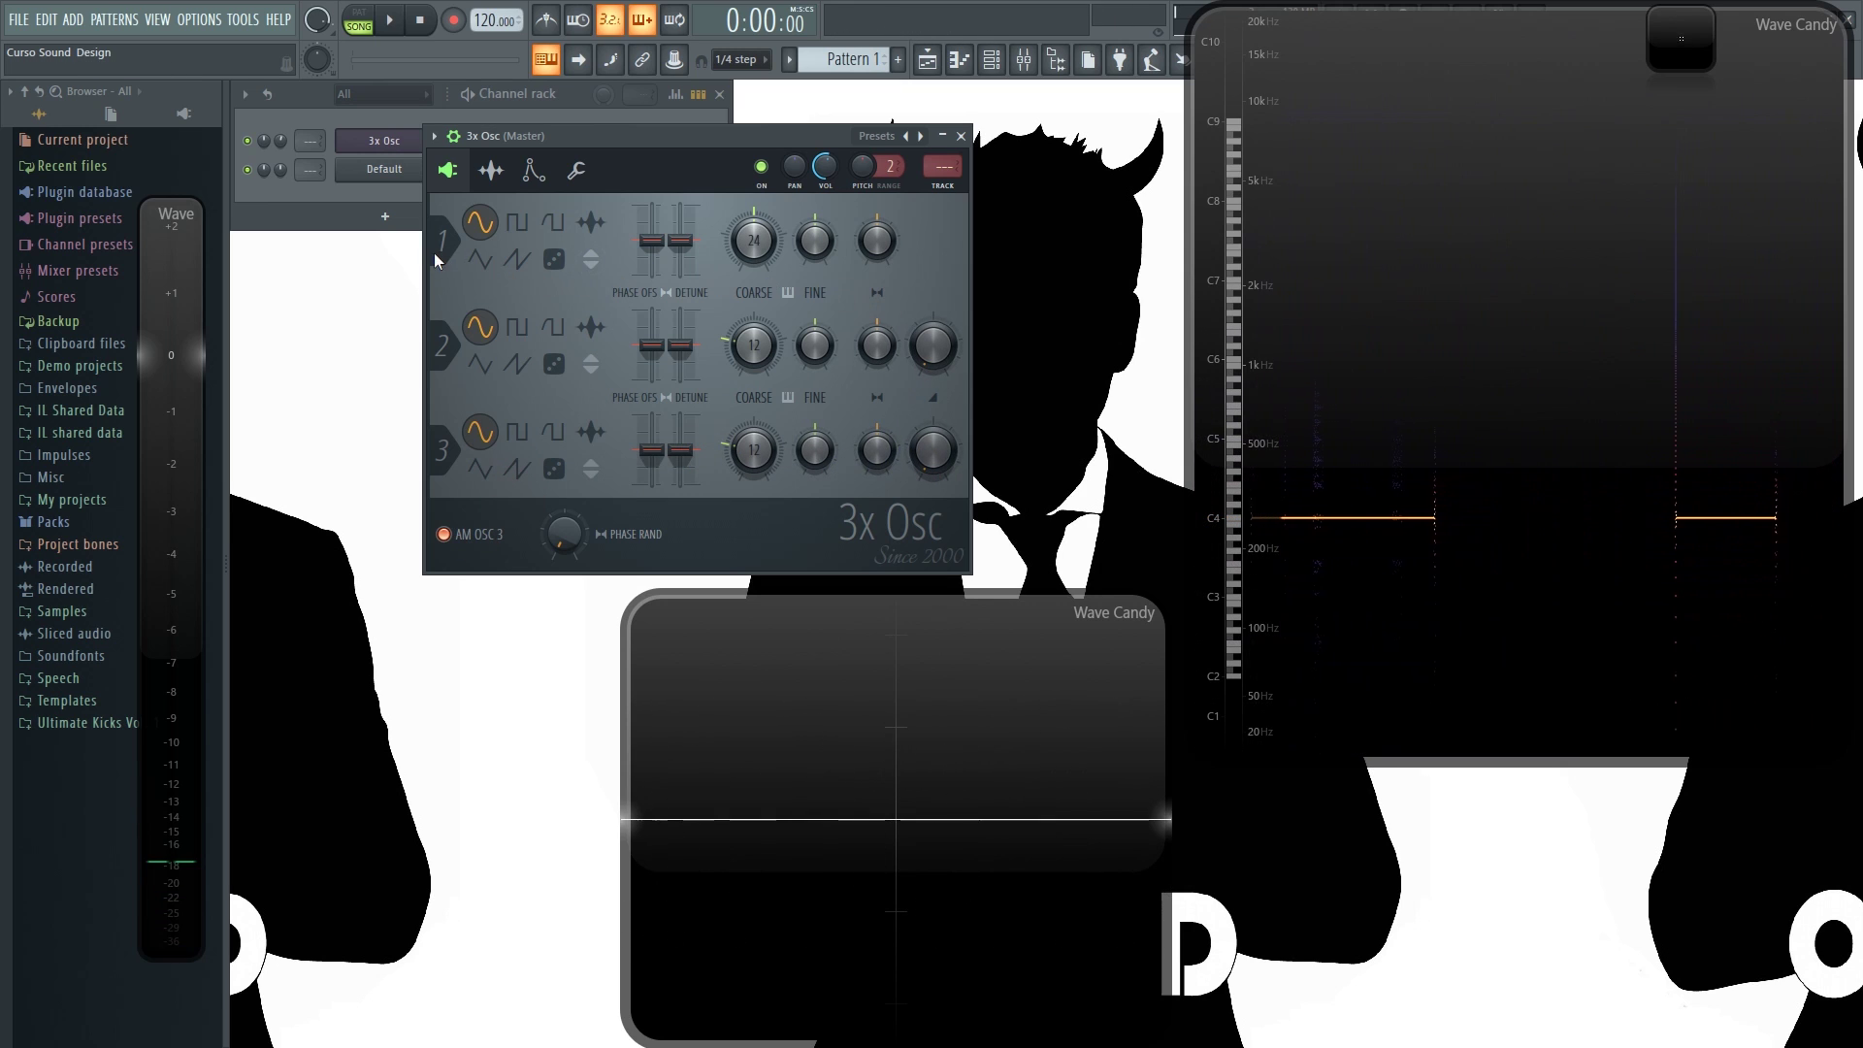
{"action": "key", "text": "z"}
{"action": "mouse_move", "coordinate": [929, 456]}
{"action": "left_mouse_down"}
{"action": "mouse_move", "coordinate": [930, 318]}
{"action": "mouse_move", "coordinate": [933, 464]}
{"action": "left_mouse_up"}
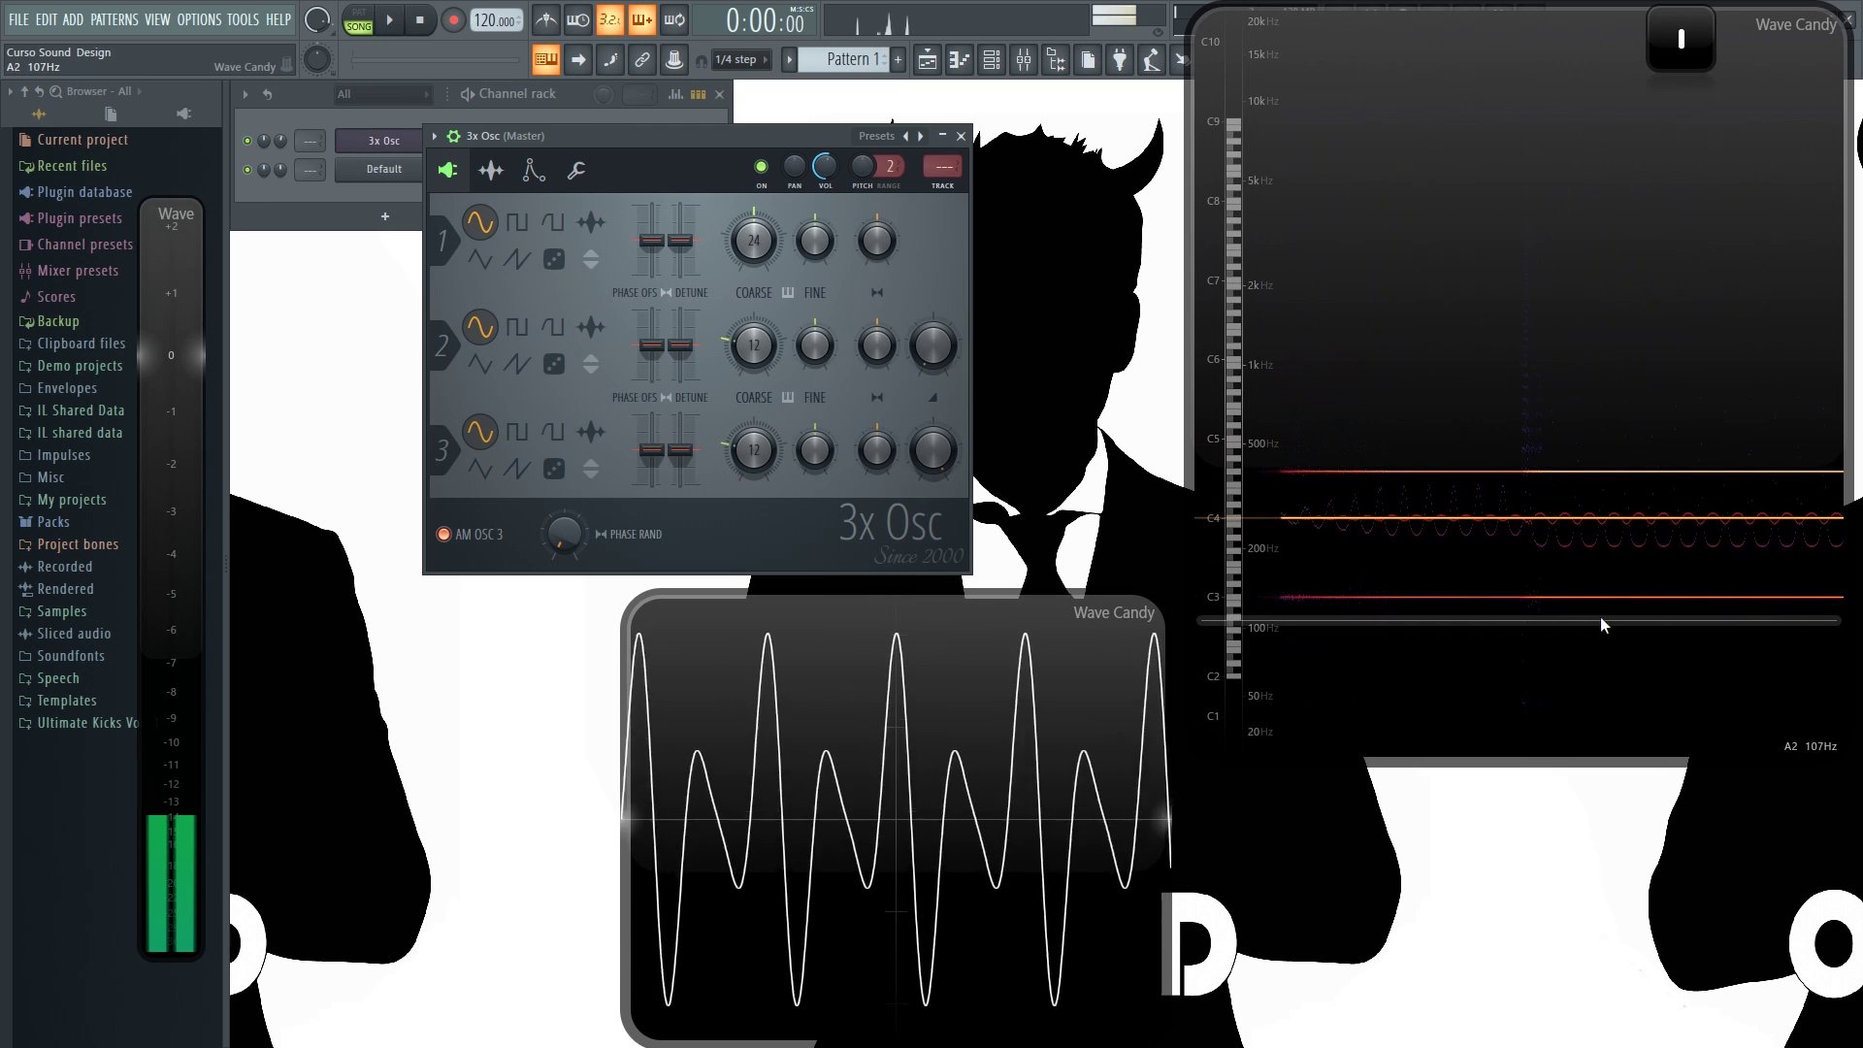
Toggle oscillator 3's amplitude modulation off and on while playing C4 to compare the waveform and spectrum.
{"action": "left_click", "coordinate": [474, 538]}
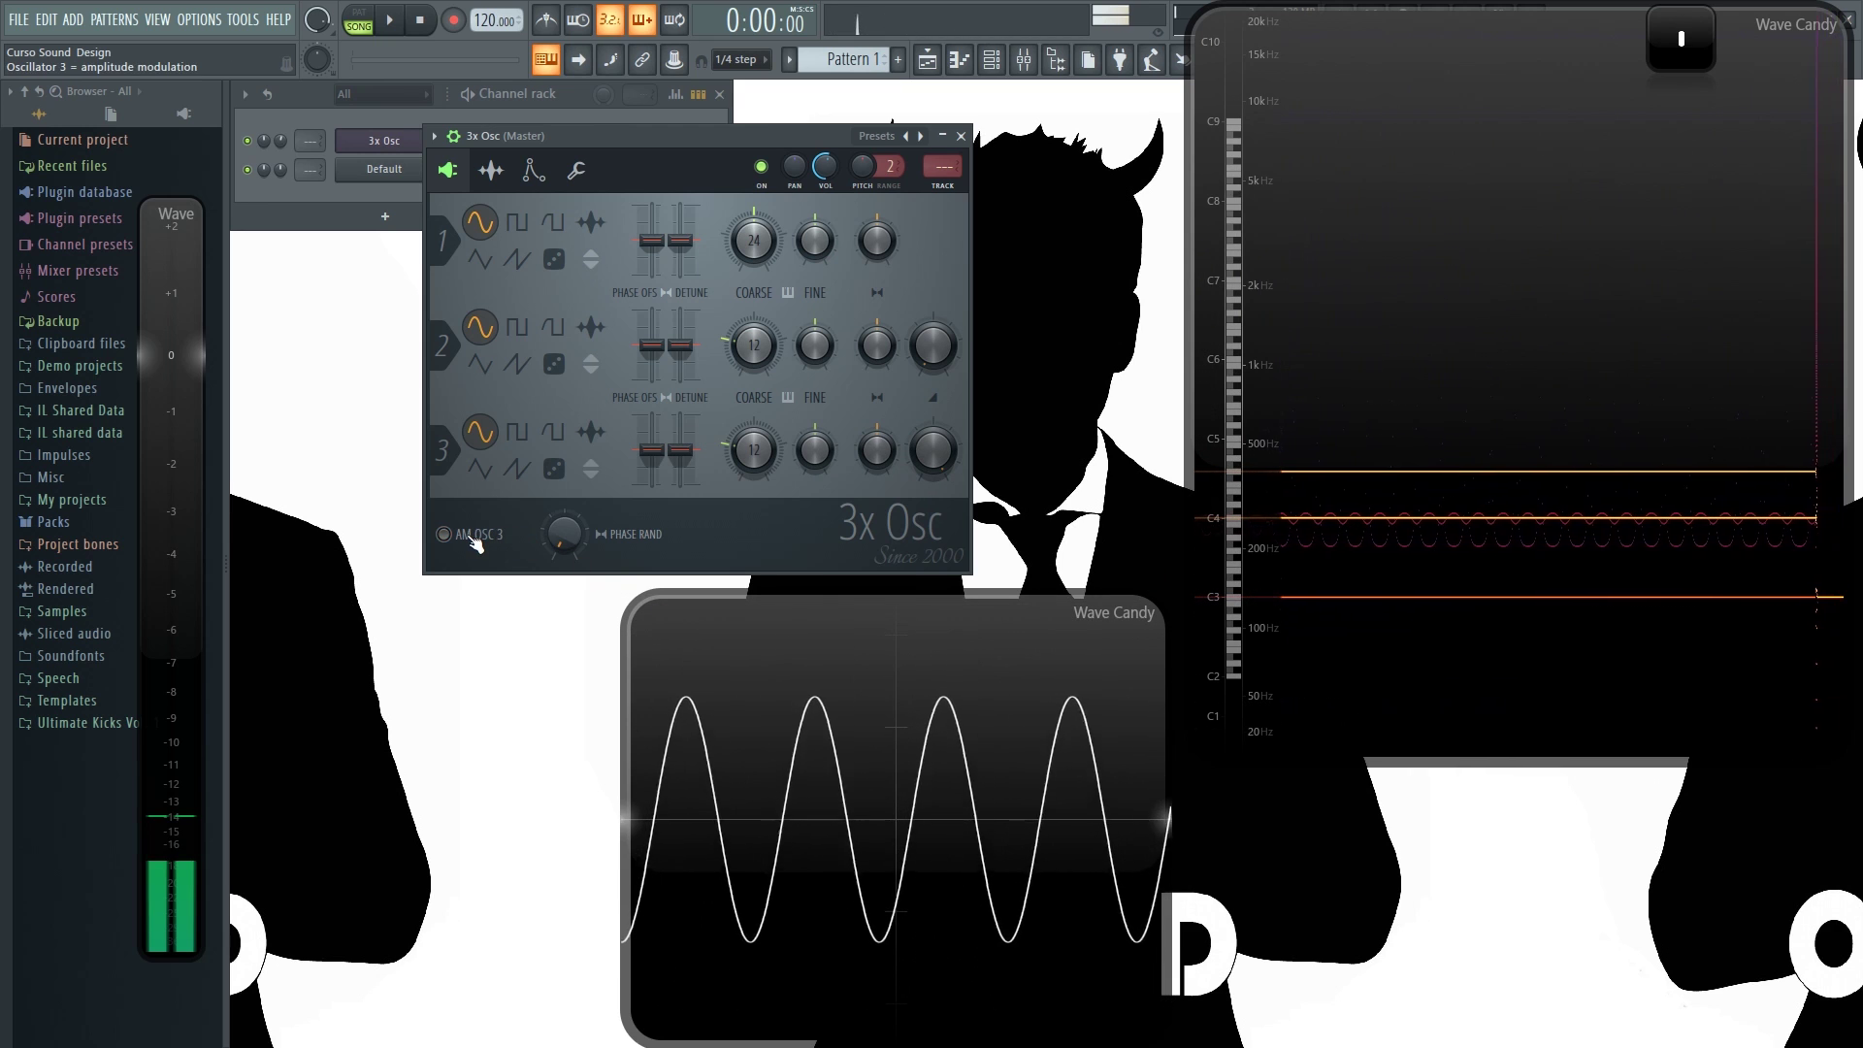
{"action": "left_click", "coordinate": [473, 538]}
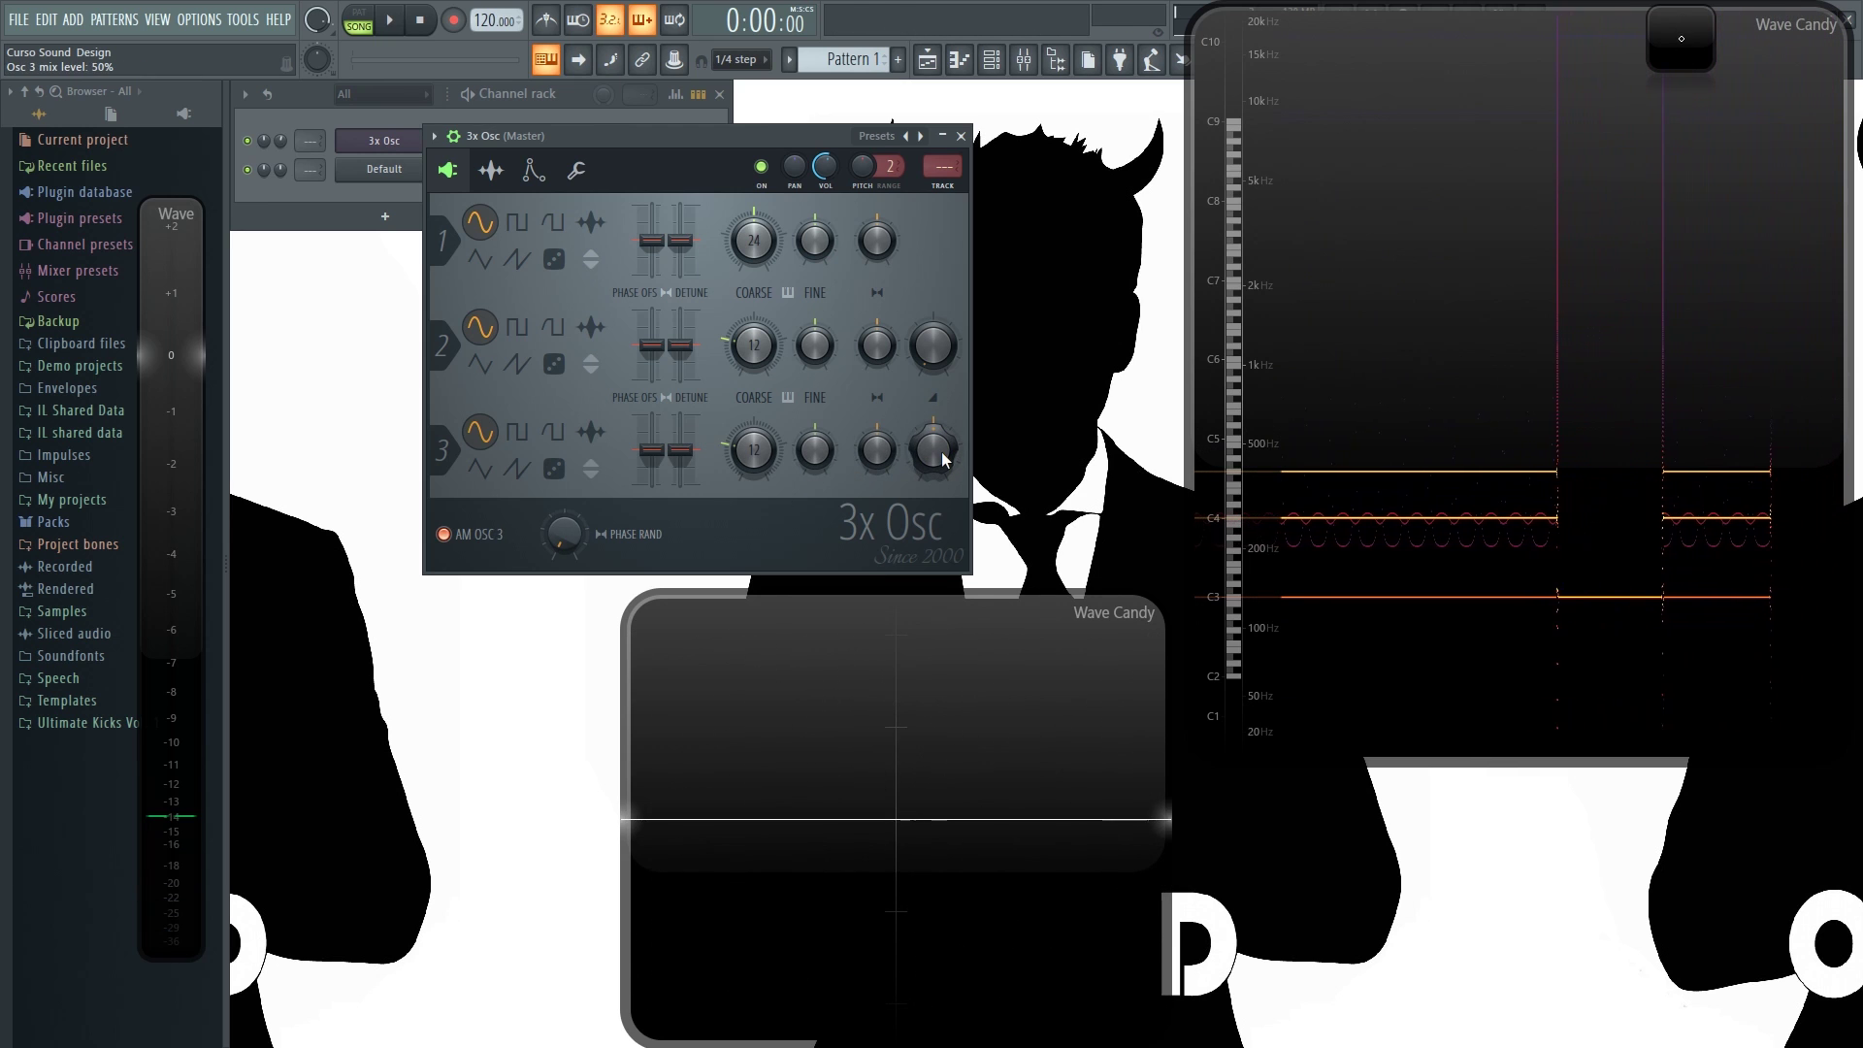
{"action": "left_click", "coordinate": [476, 540]}
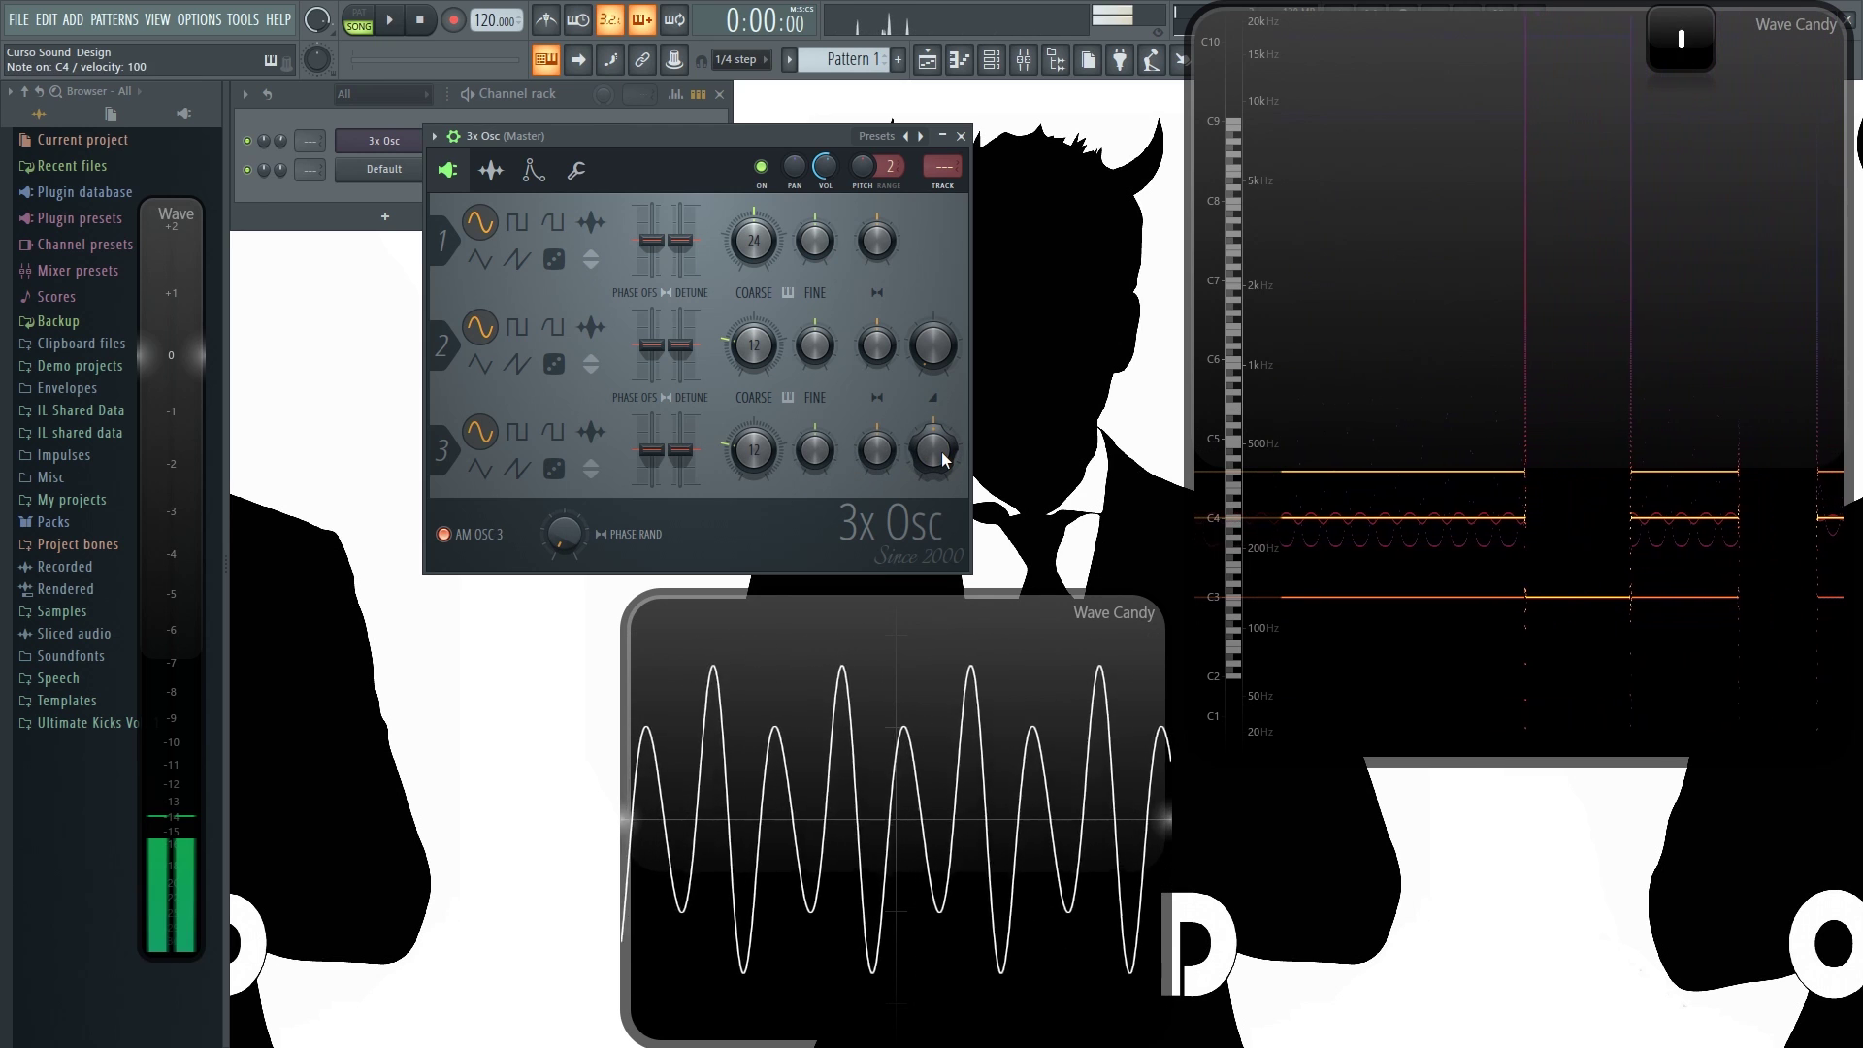
{"action": "left_click", "coordinate": [476, 540]}
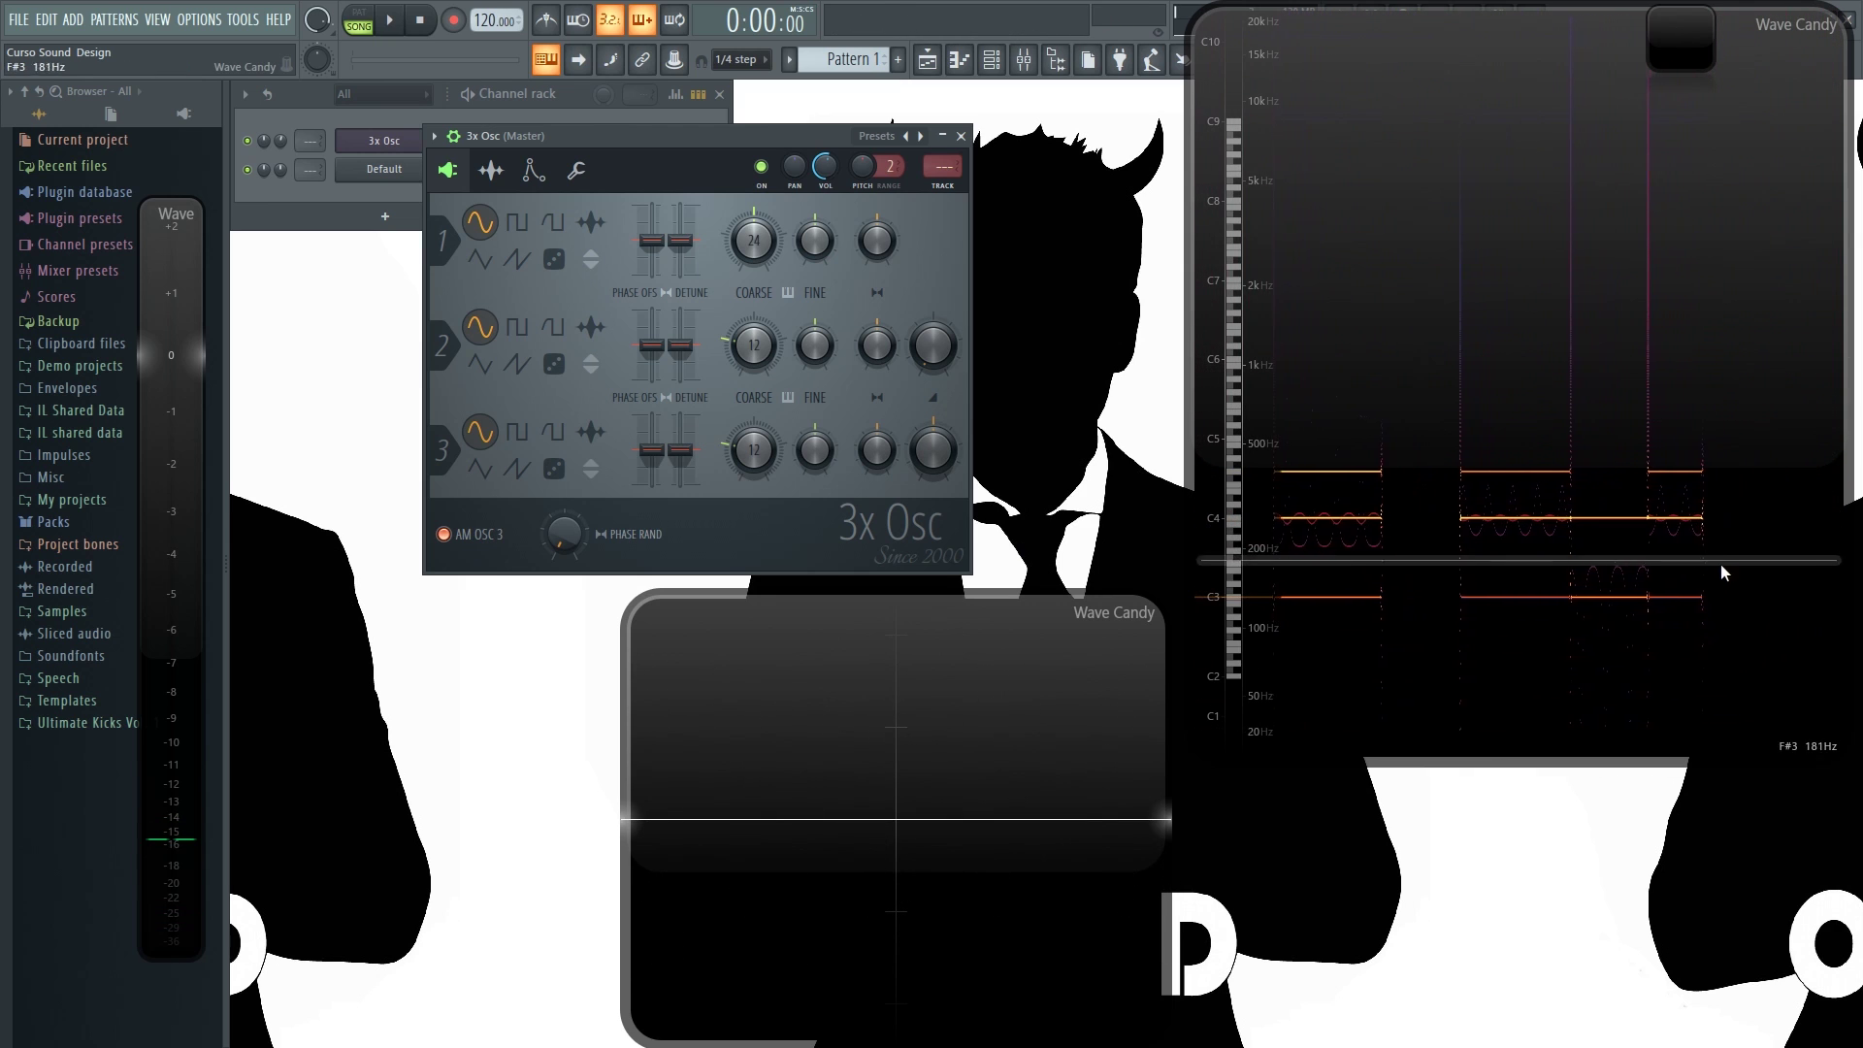
{"action": "key", "text": "z"}
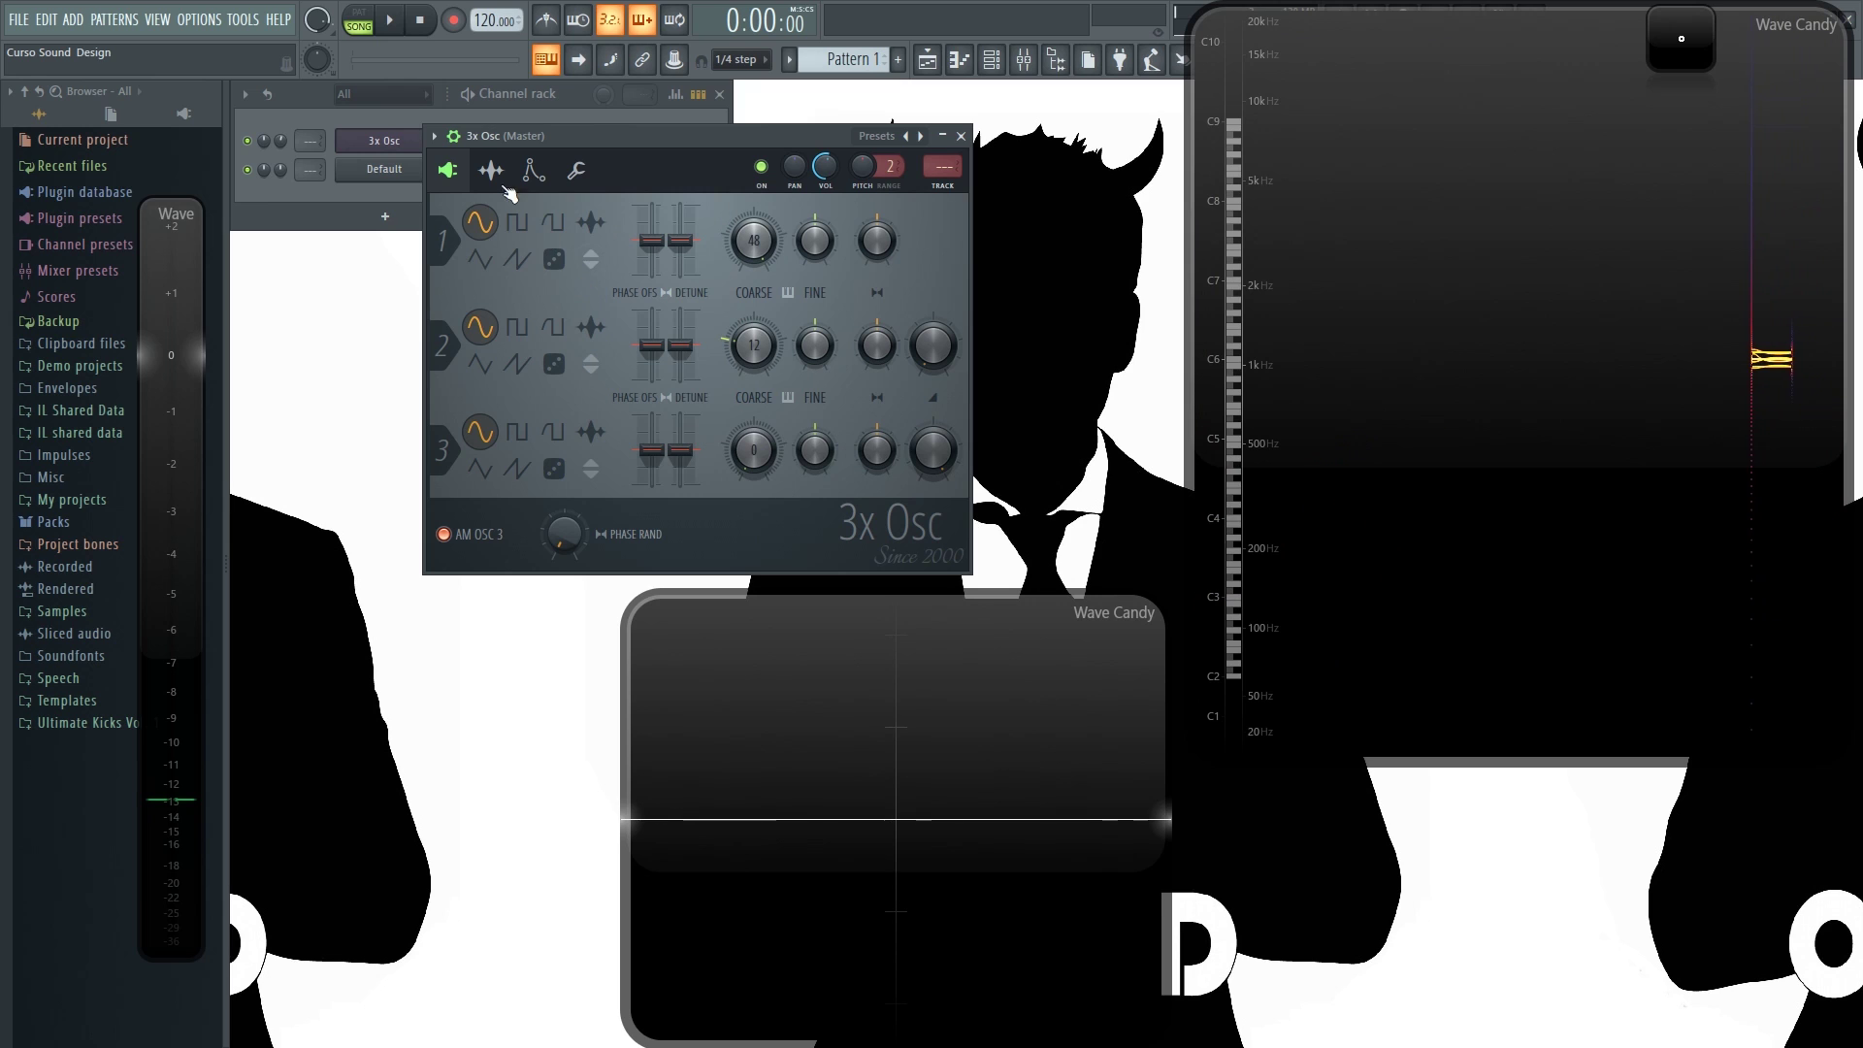
Show the envelope and instrument settings and play progressively lower keys on the channel's keyboard to inspect their waveforms.
{"action": "left_click", "coordinate": [491, 170]}
{"action": "left_click", "coordinate": [532, 170]}
{"action": "left_click_drag", "start_coordinate": [675, 568], "coordinate": [496, 567]}
{"action": "left_click", "coordinate": [598, 545]}
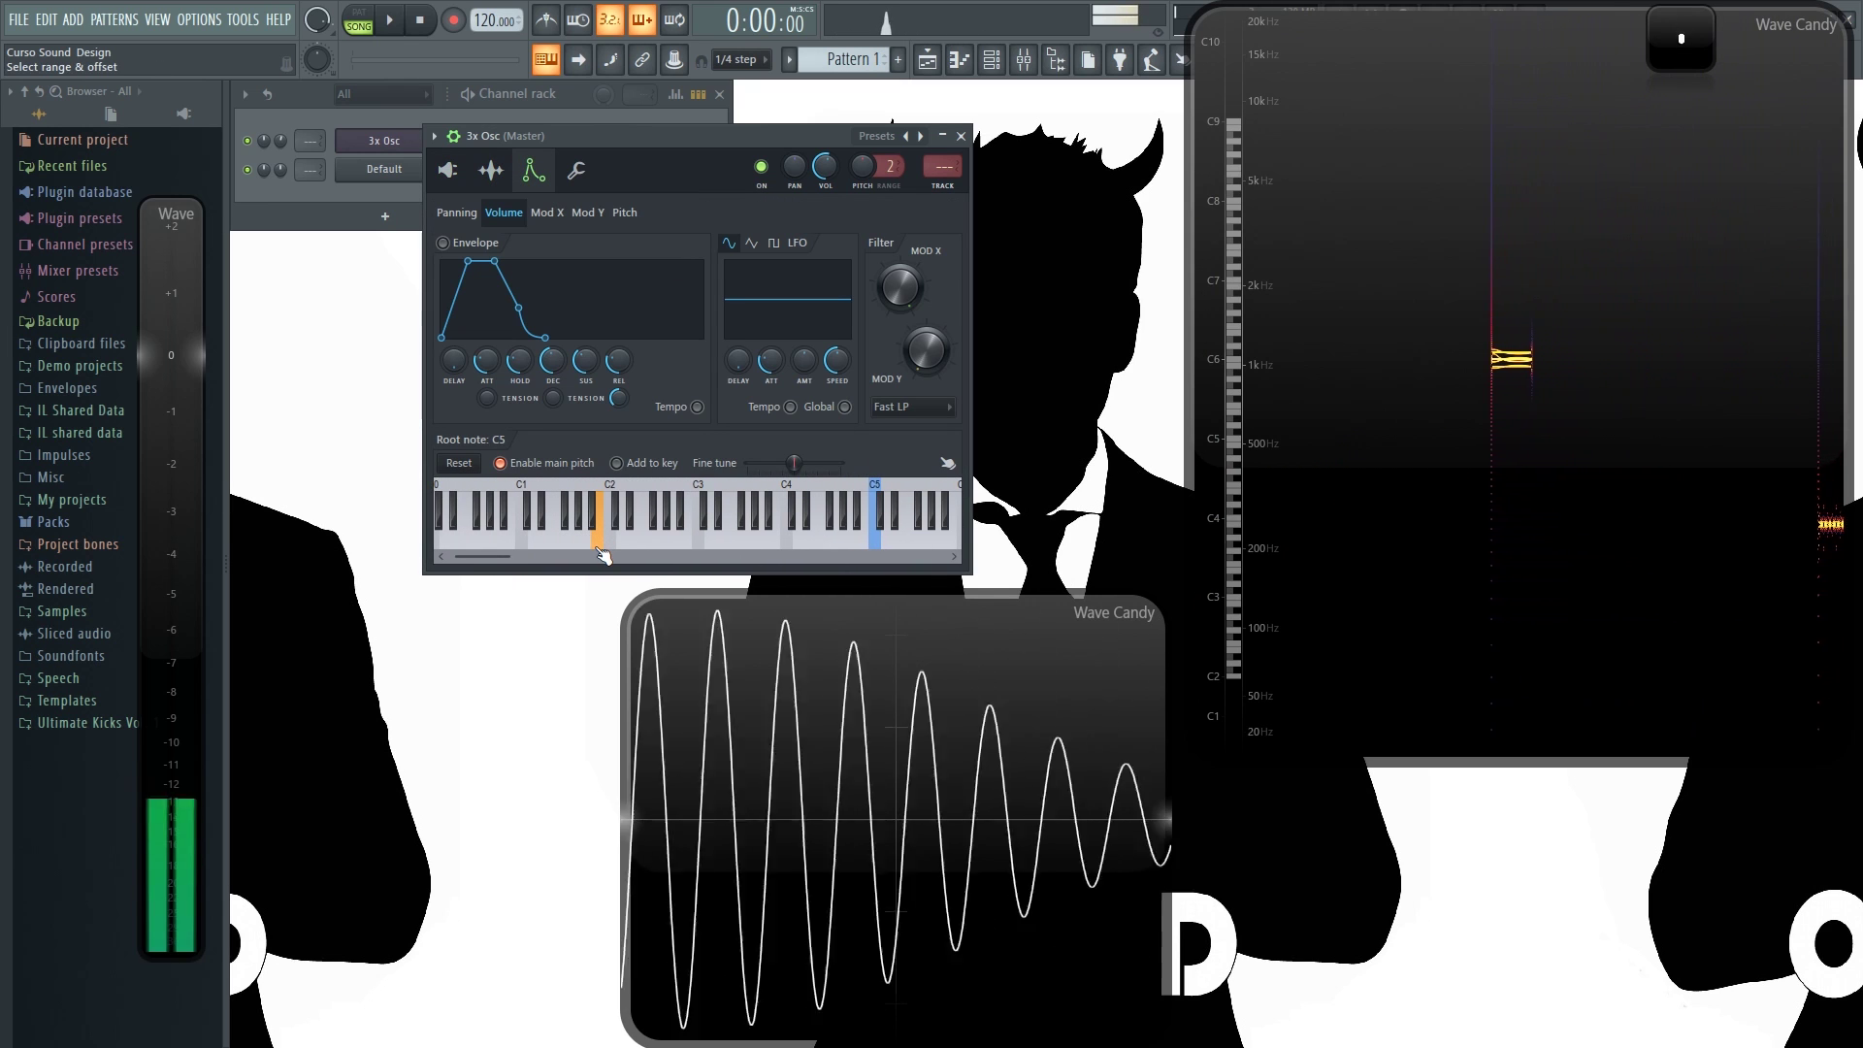
{"action": "left_click", "coordinate": [477, 546]}
{"action": "left_click", "coordinate": [449, 546]}
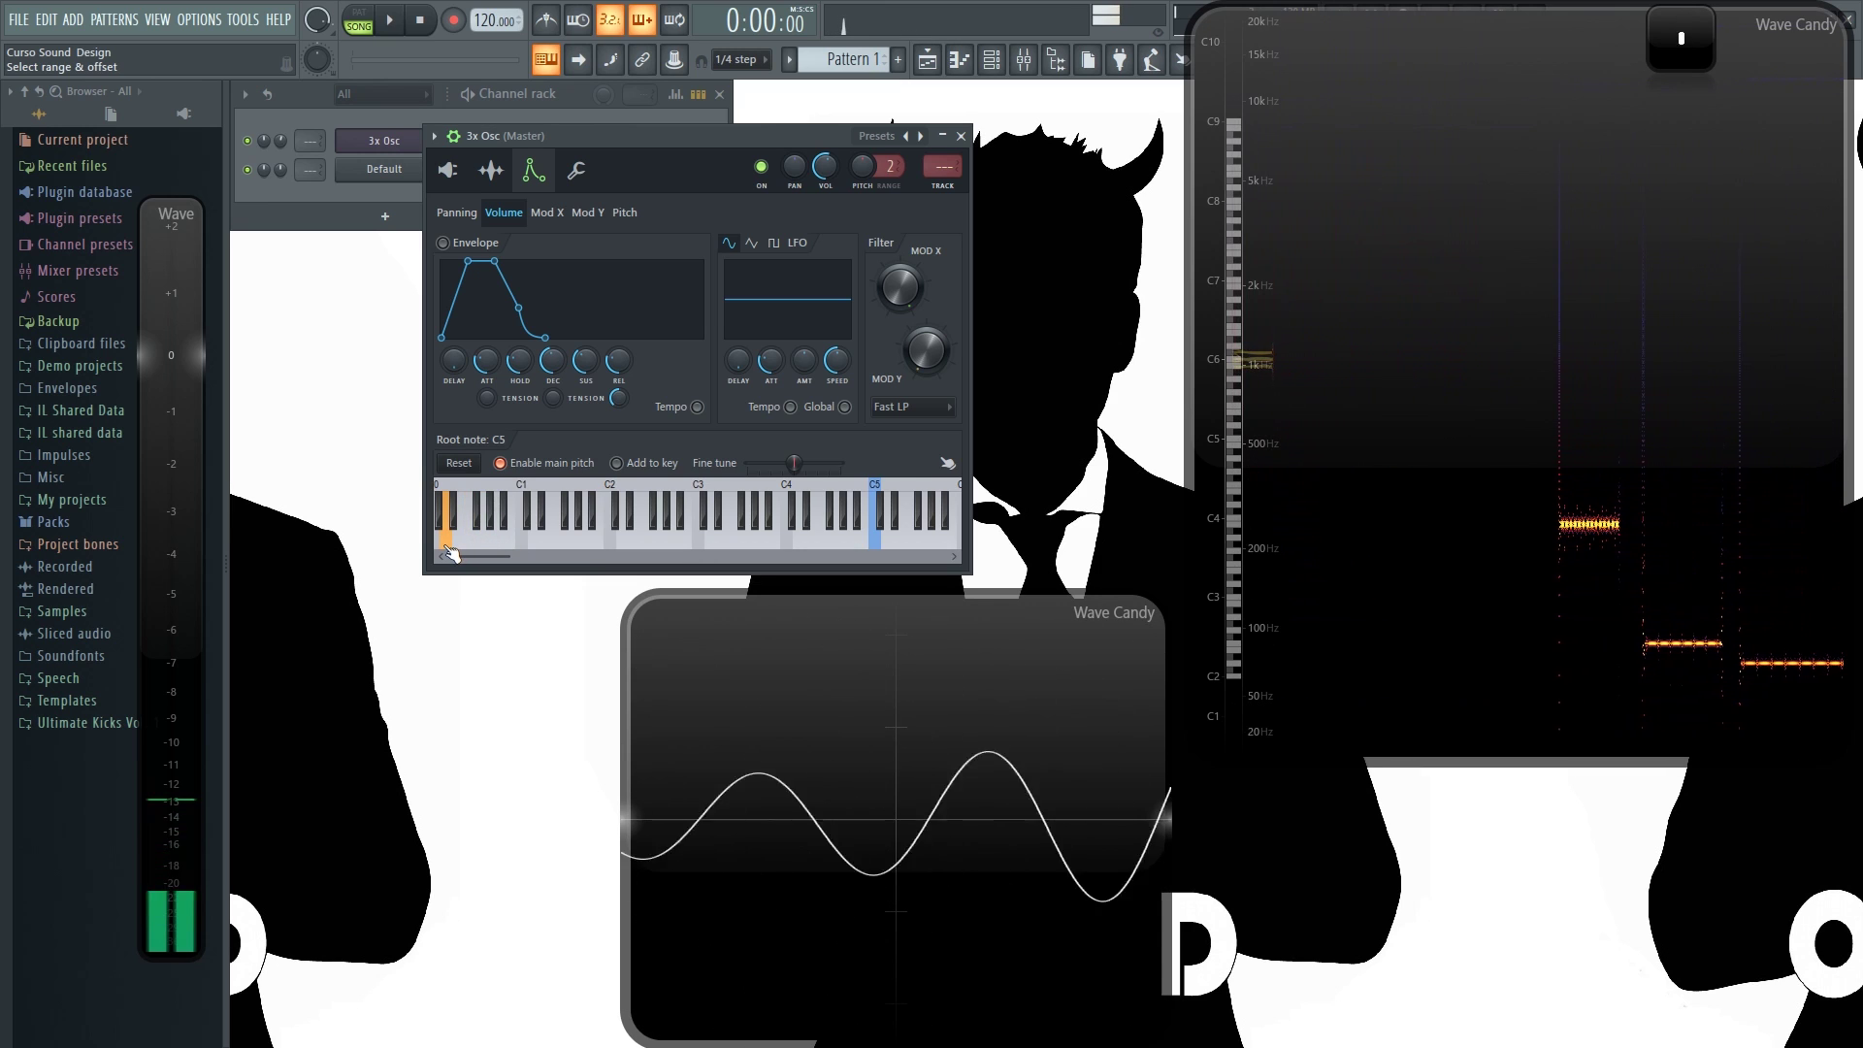
Set the channel's root note to C7 and audition a low key just above C1 on its keyboard.
{"action": "left_click_drag", "start_coordinate": [473, 556], "coordinate": [596, 559]}
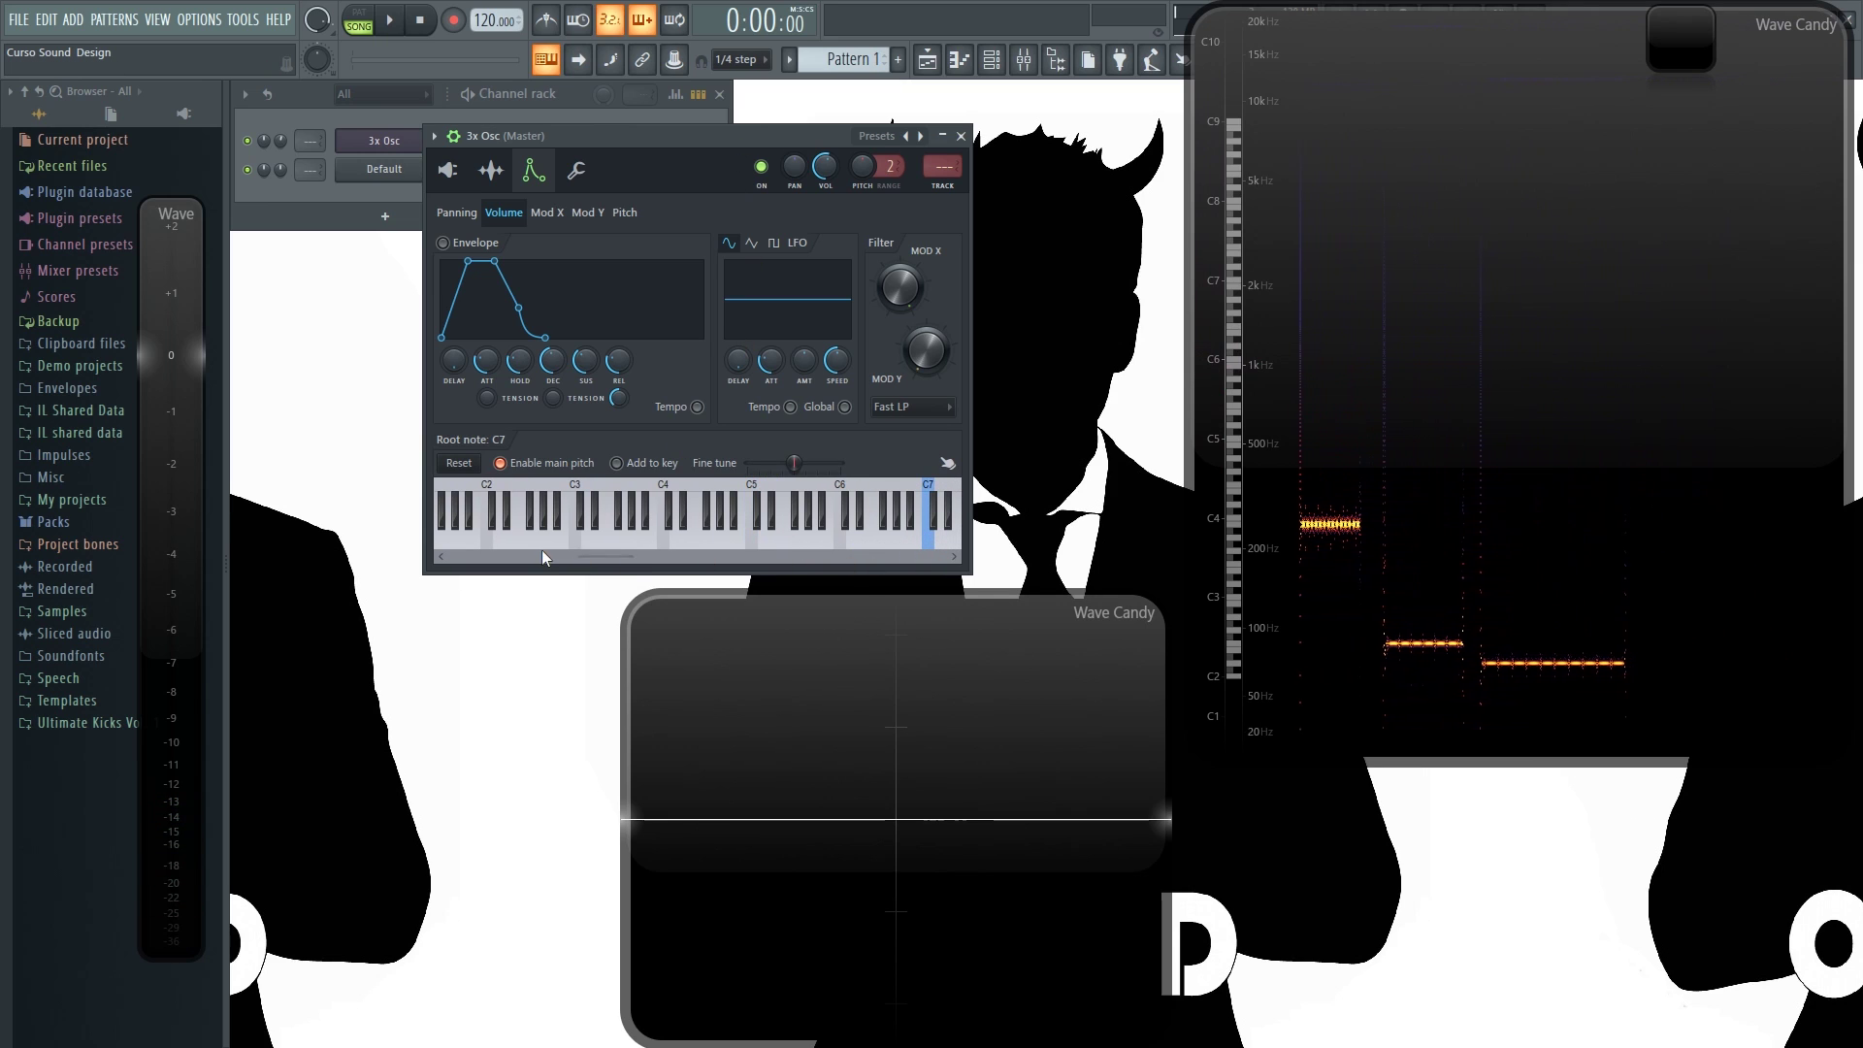
{"action": "left_click_drag", "start_coordinate": [611, 560], "coordinate": [409, 575]}
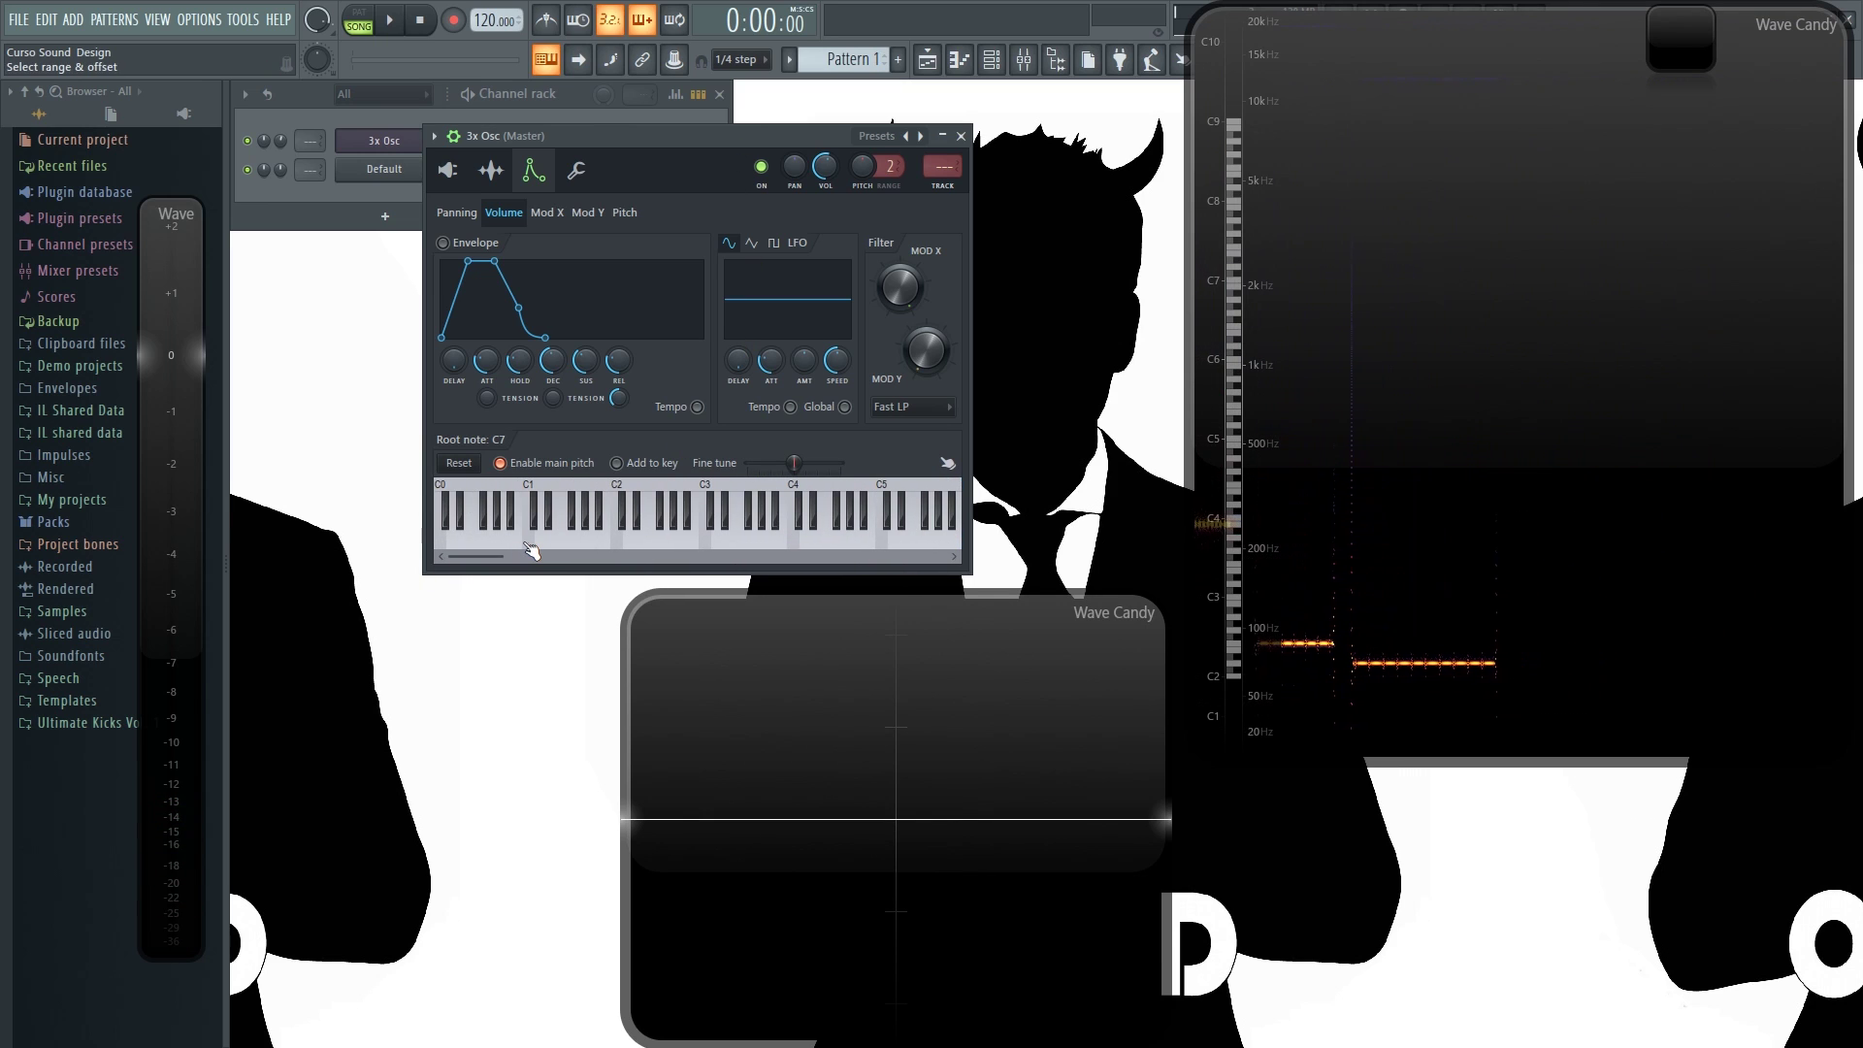
{"action": "left_click", "coordinate": [450, 171]}
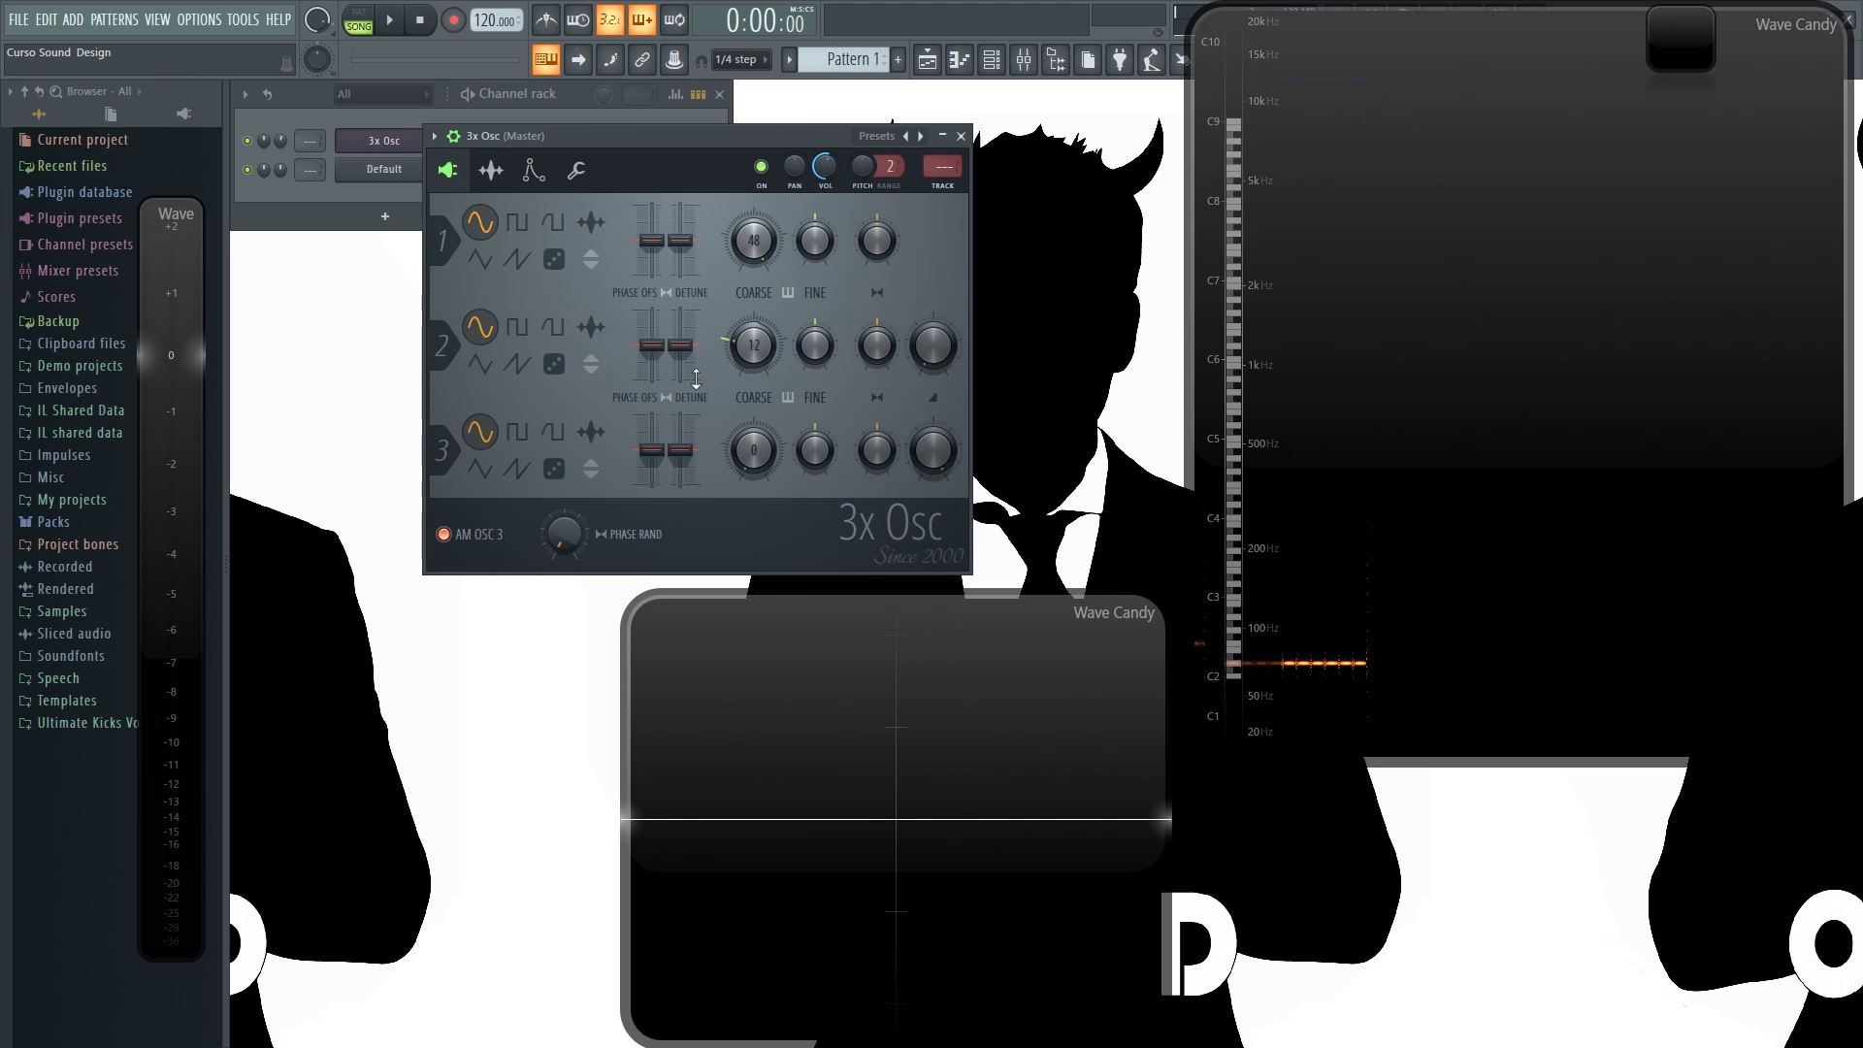
{"action": "left_click", "coordinate": [534, 170]}
{"action": "left_click", "coordinate": [557, 532]}
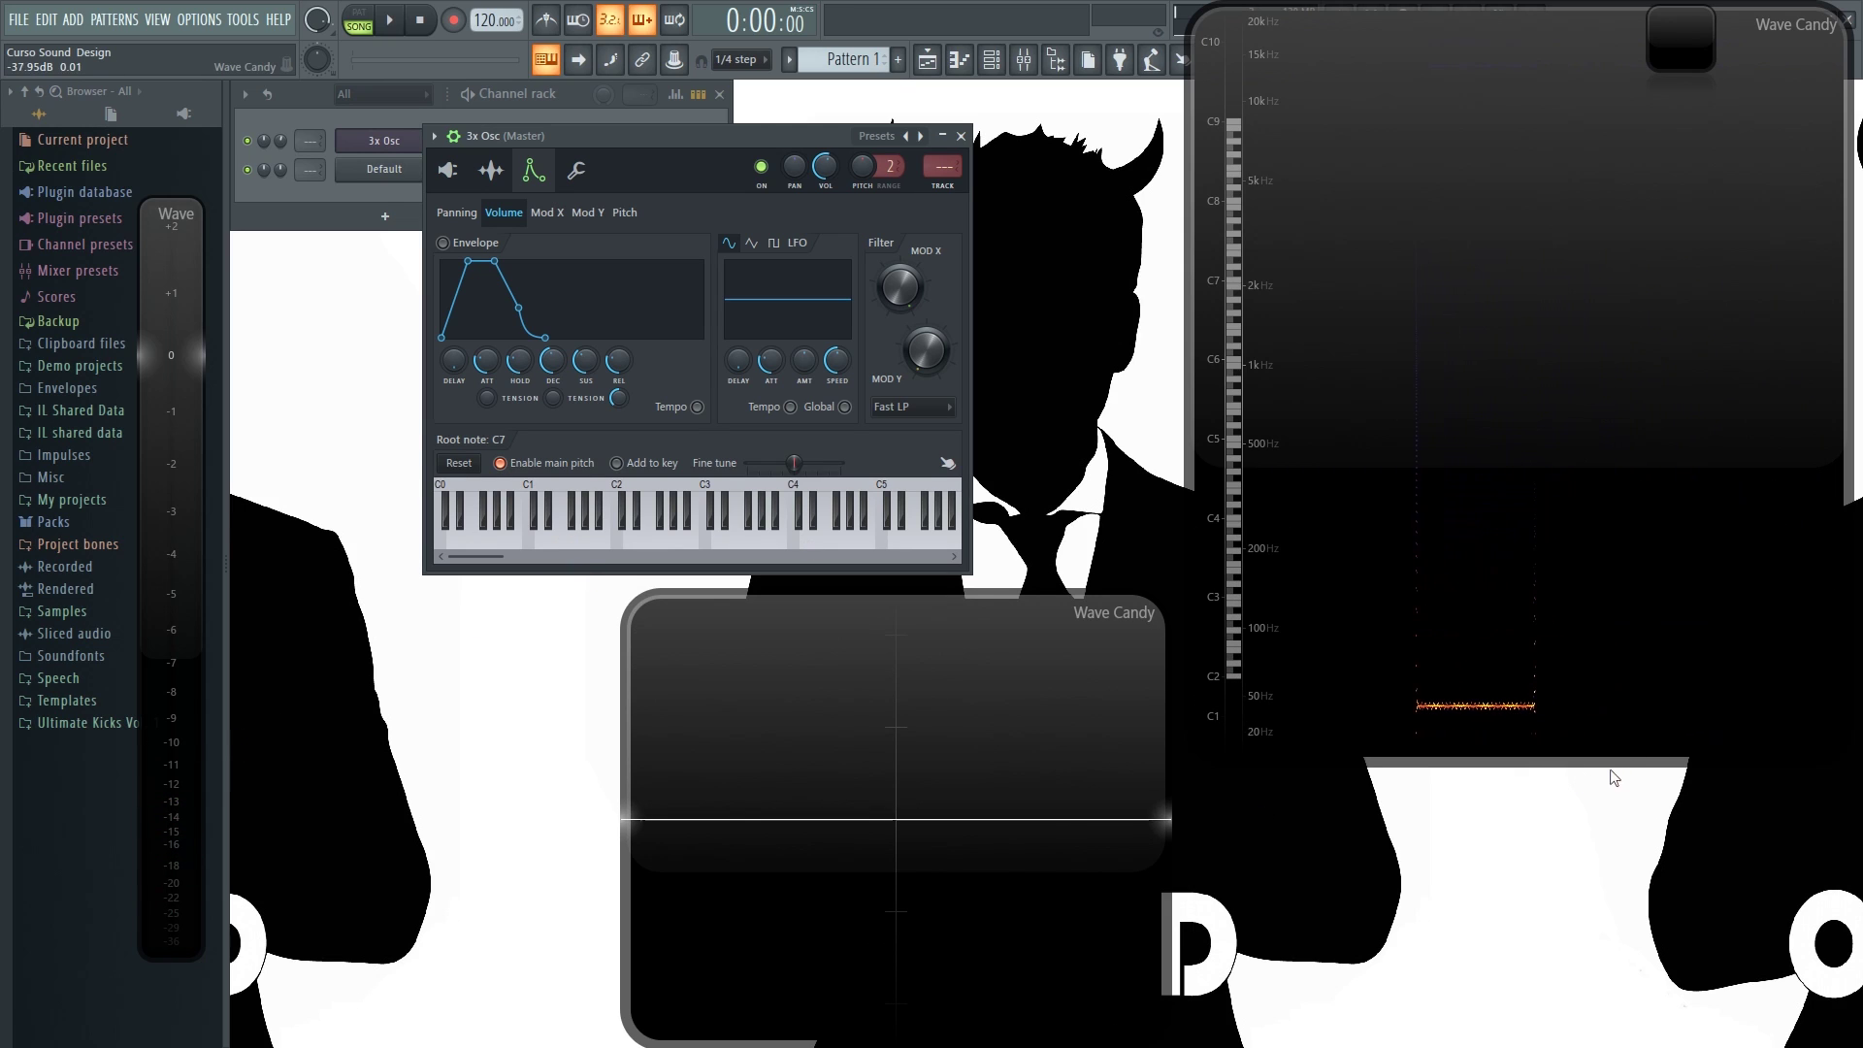
{"action": "mouse_move", "coordinate": [1354, 709]}
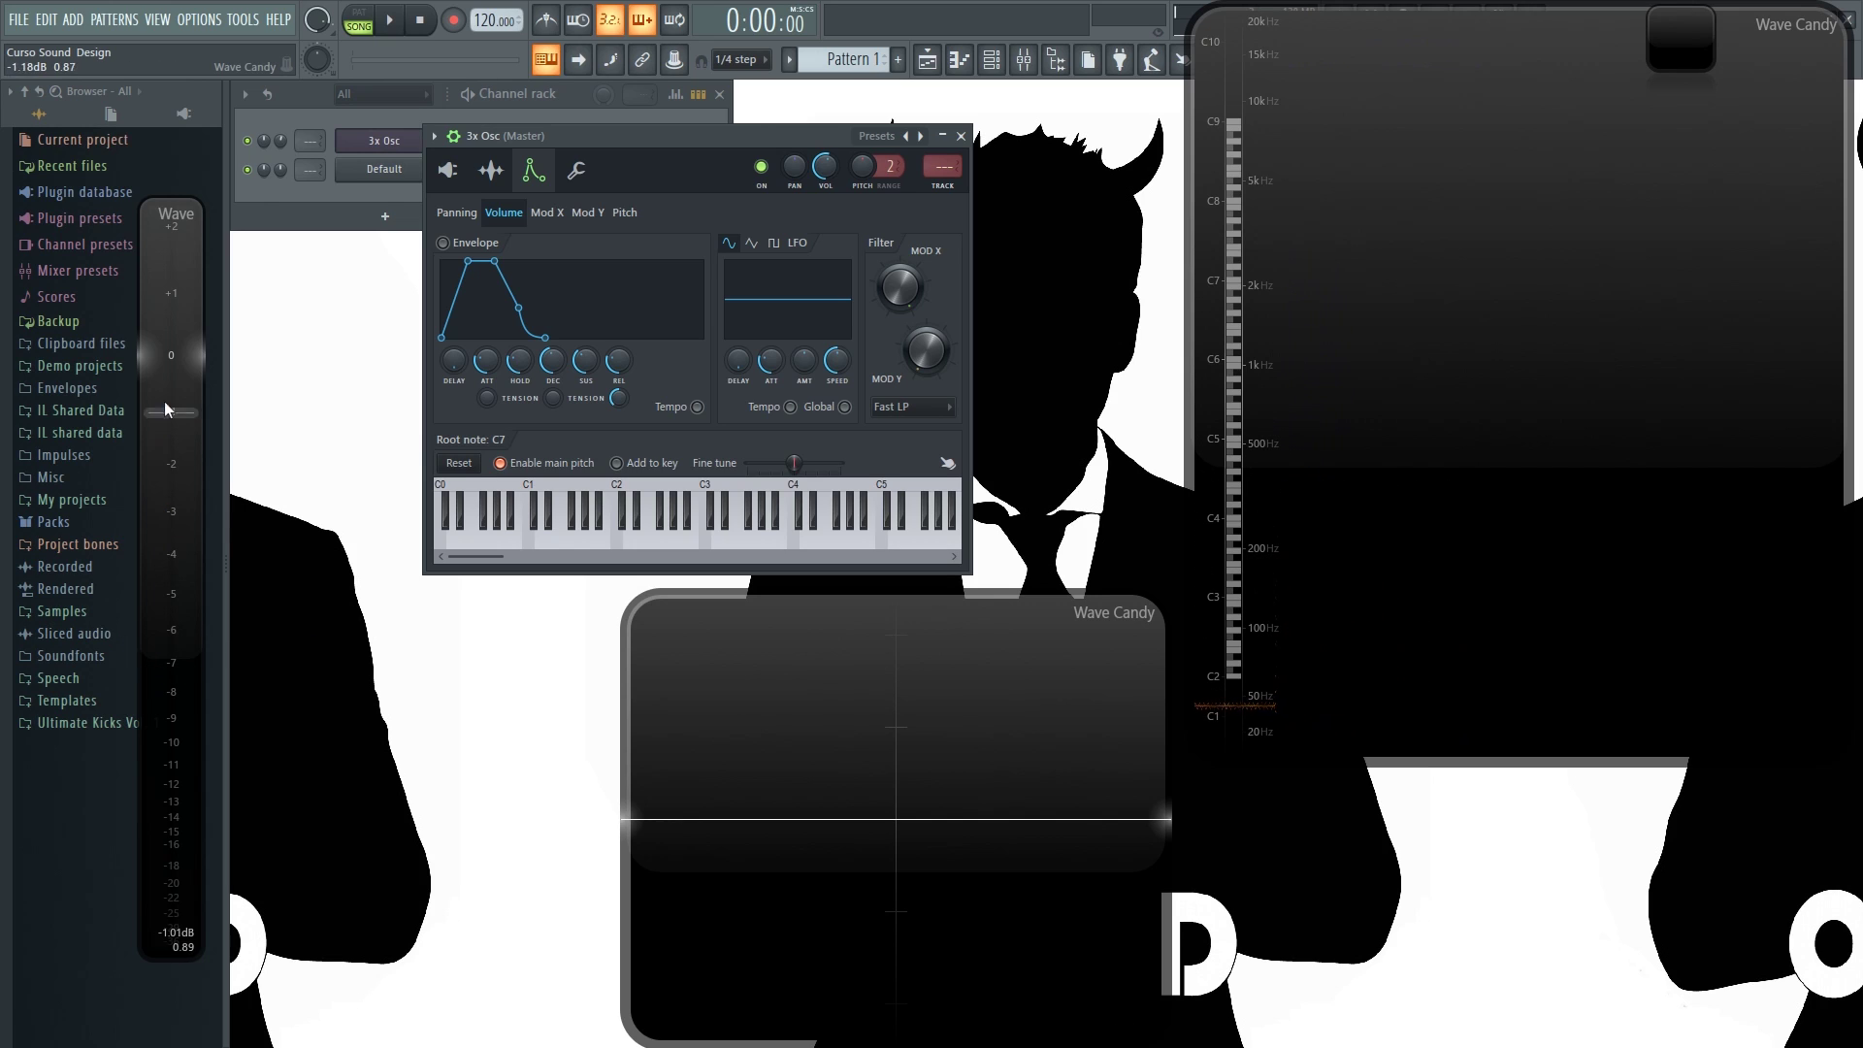
{"action": "left_click", "coordinate": [564, 549]}
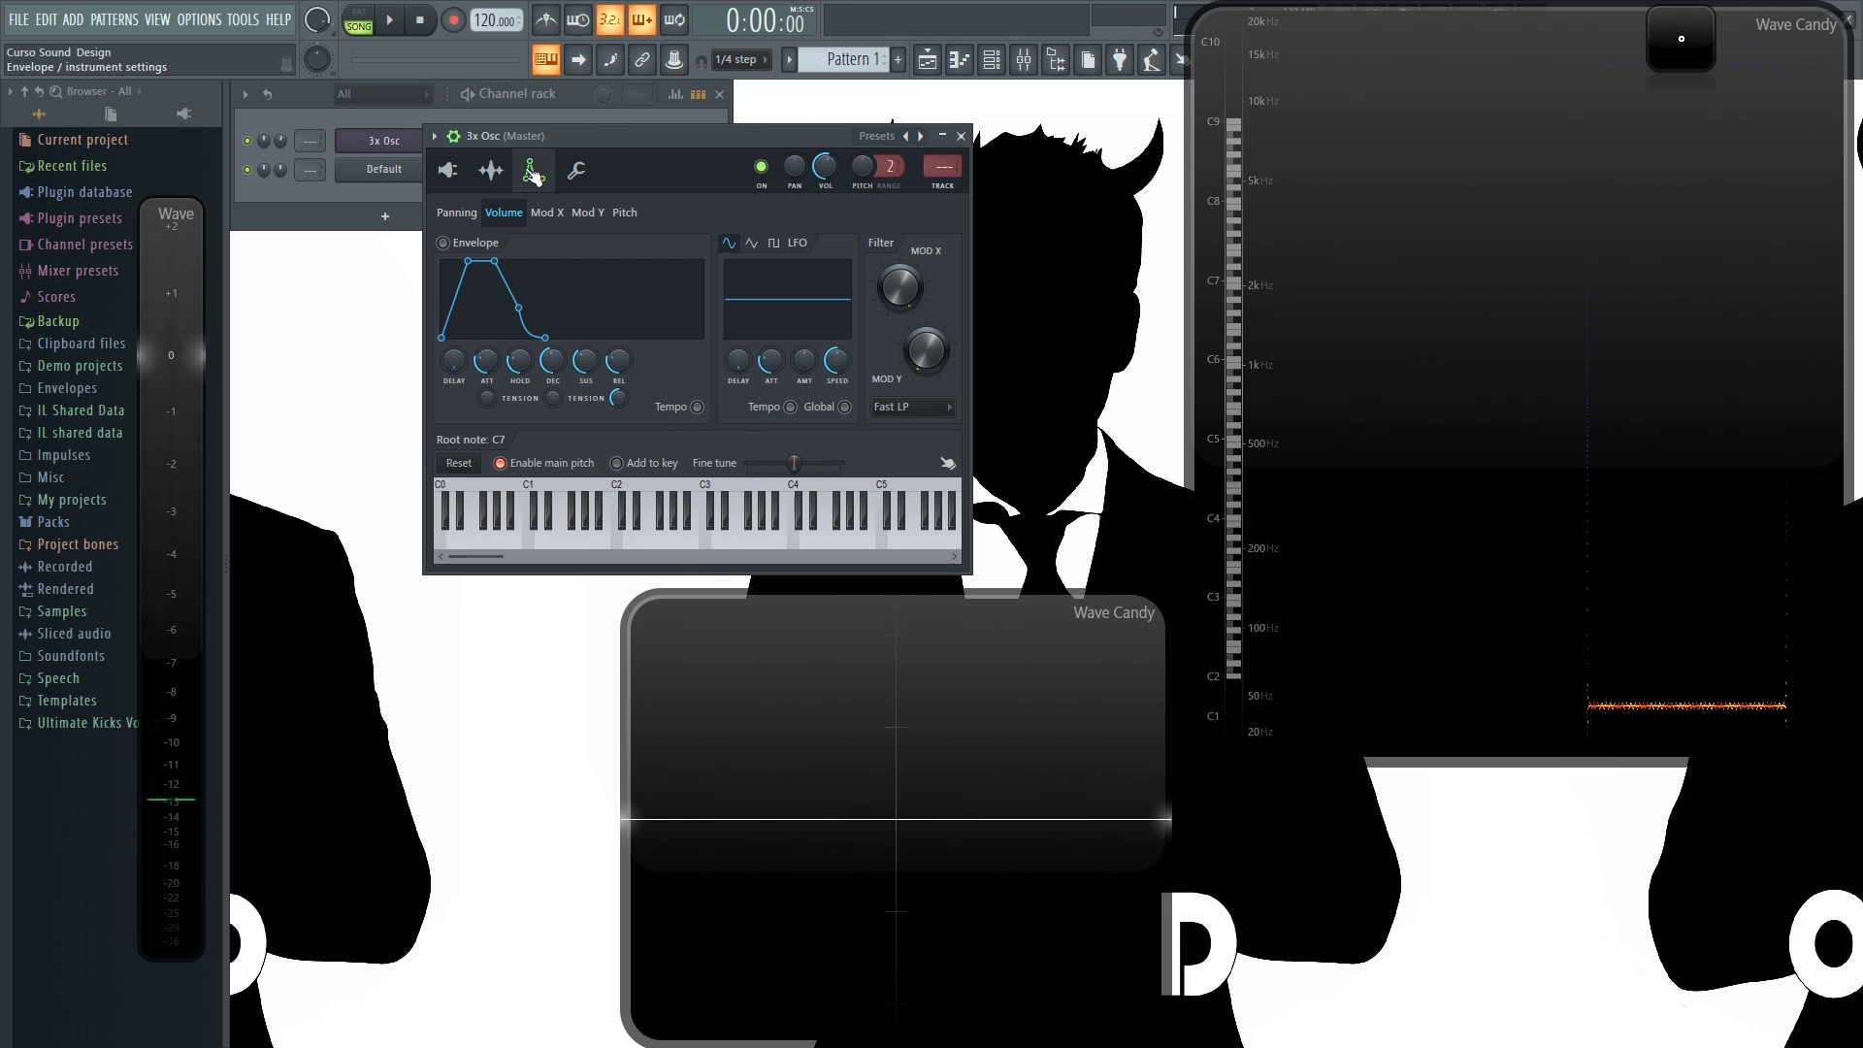
Set the coarse pitch of oscillators 1 and 3 to 24 and the channel's root note to C5.
{"action": "left_click", "coordinate": [448, 170]}
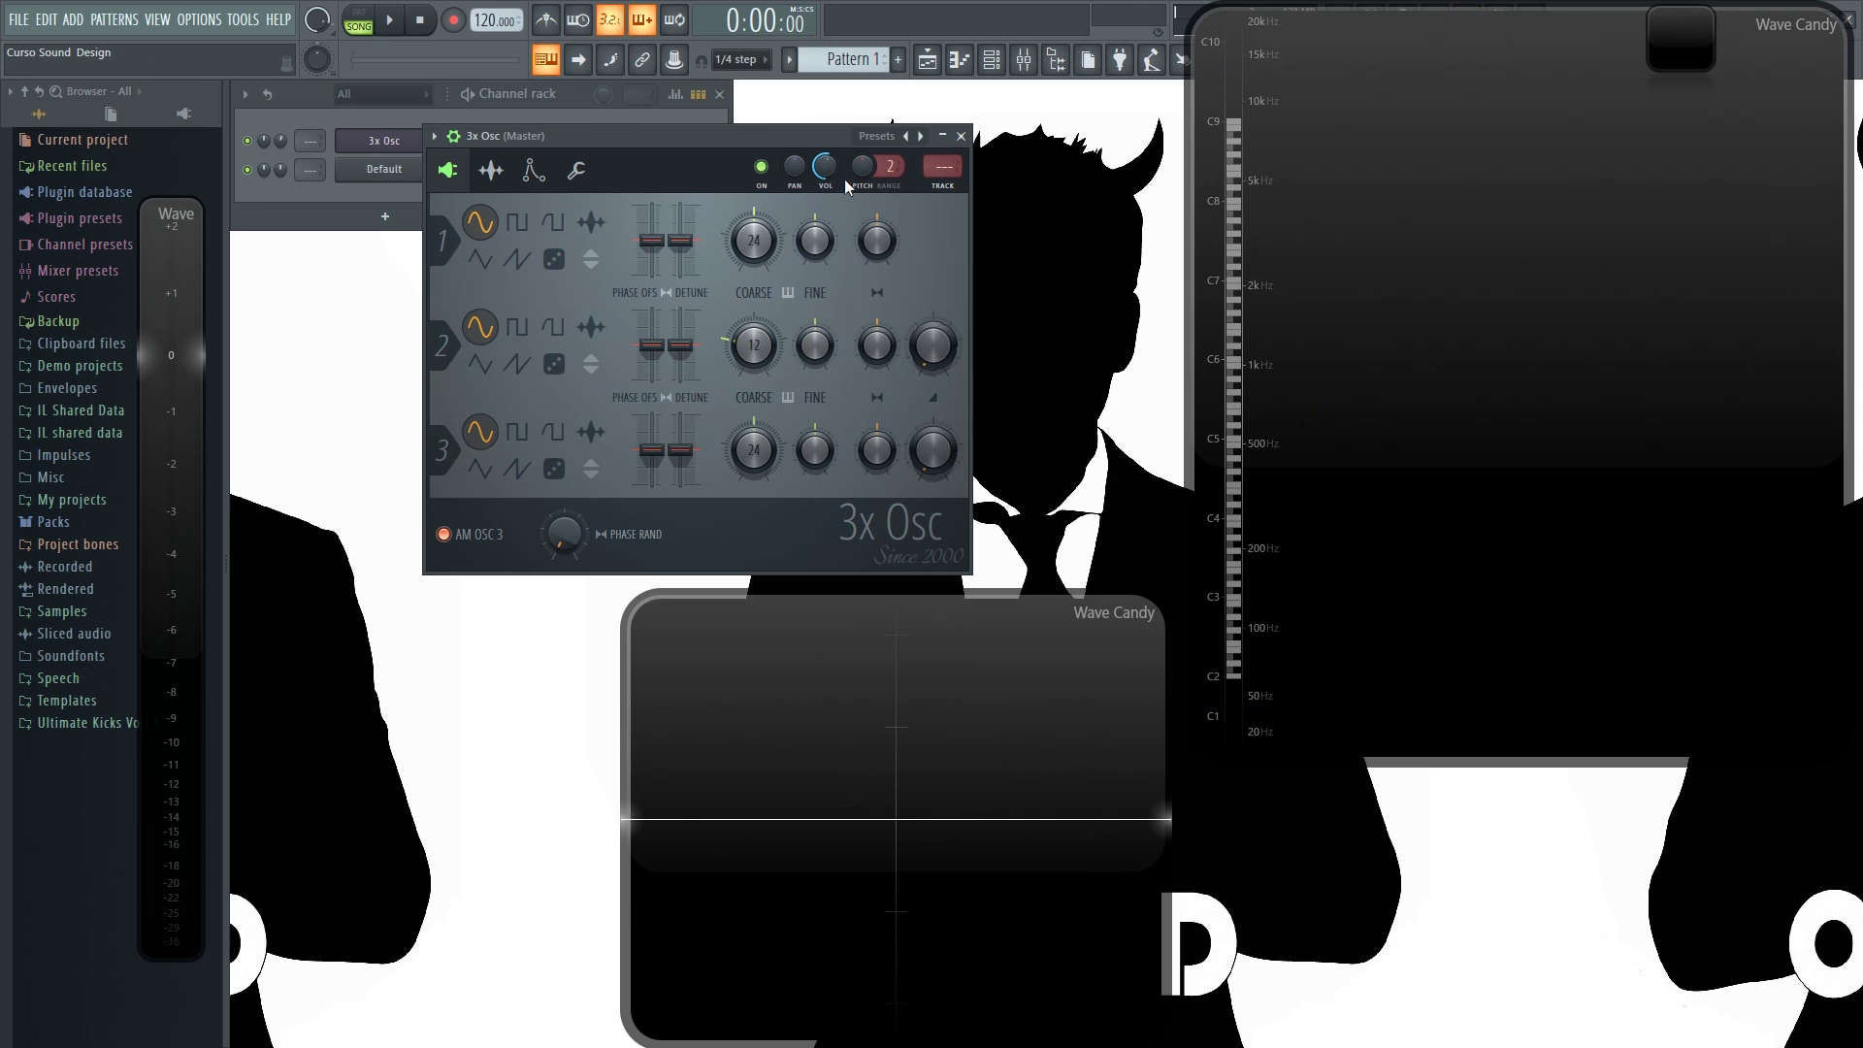
{"action": "left_click", "coordinate": [491, 170]}
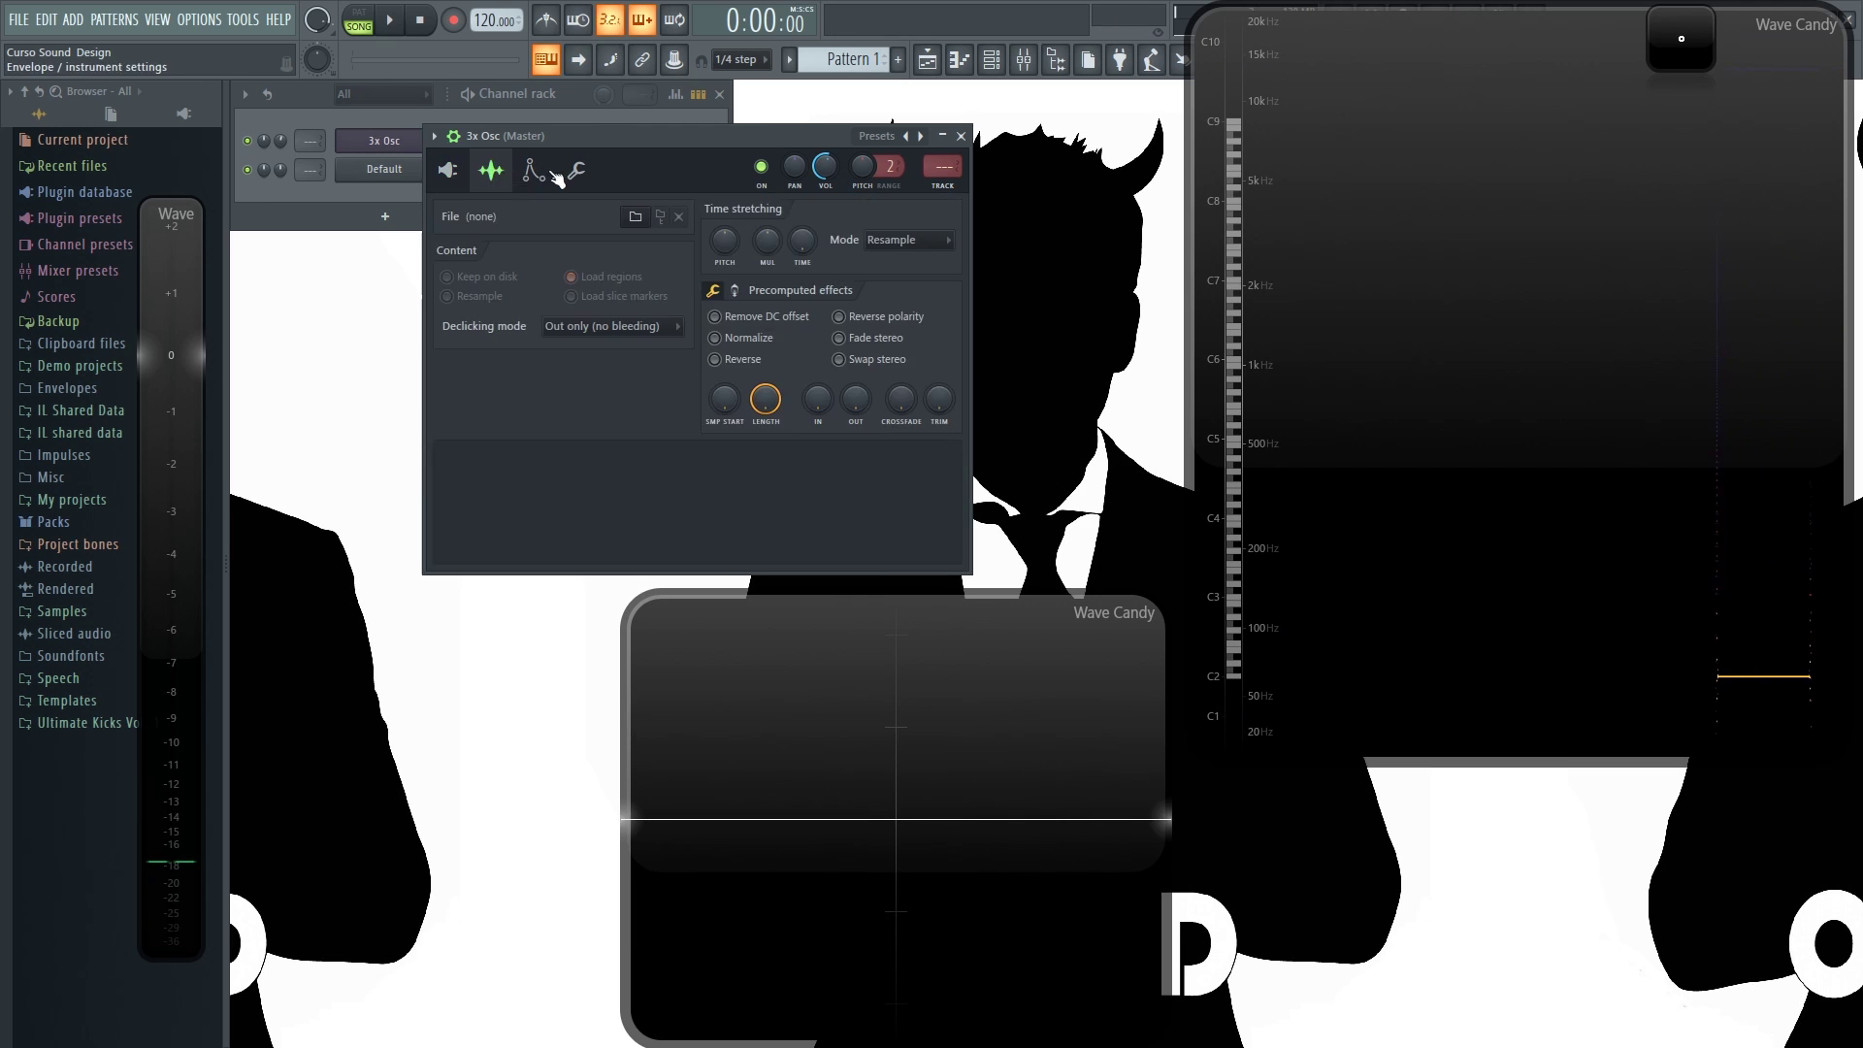
{"action": "left_click", "coordinate": [540, 173]}
{"action": "left_click", "coordinate": [733, 541]}
{"action": "left_click", "coordinate": [890, 547]}
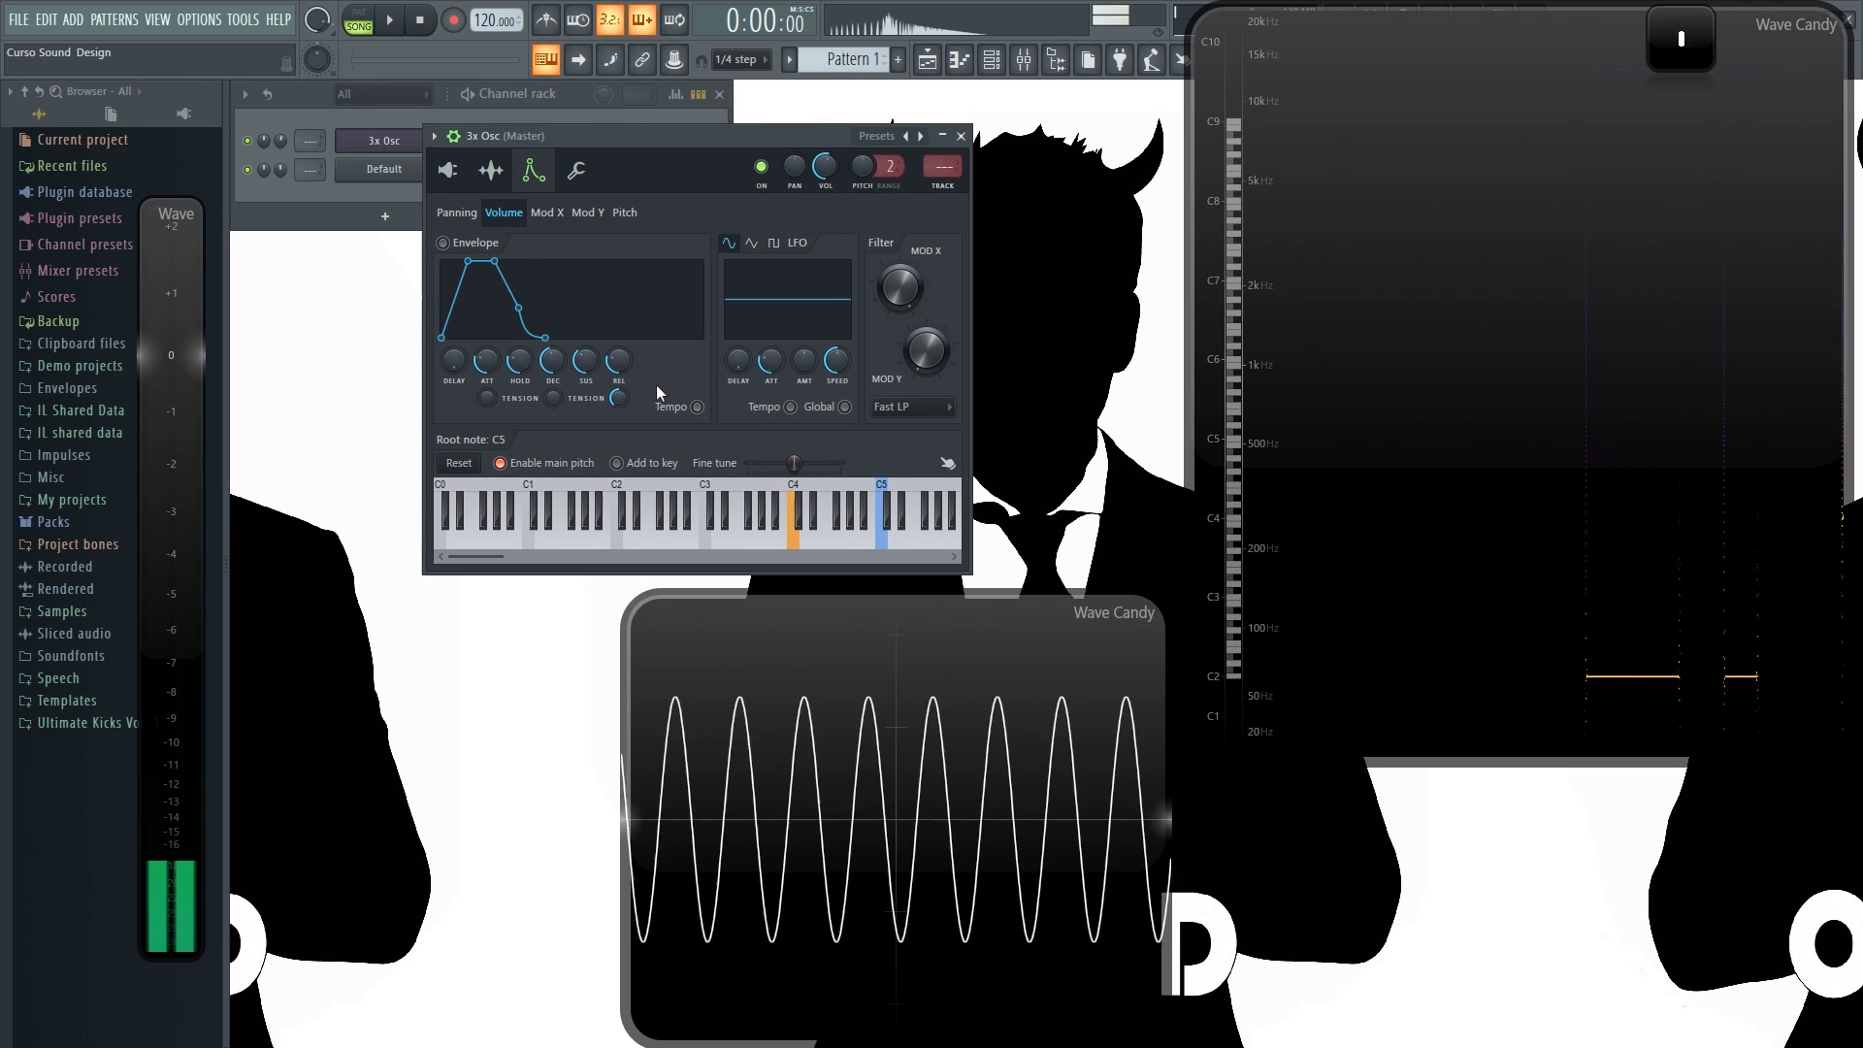
{"action": "left_click", "coordinate": [447, 170]}
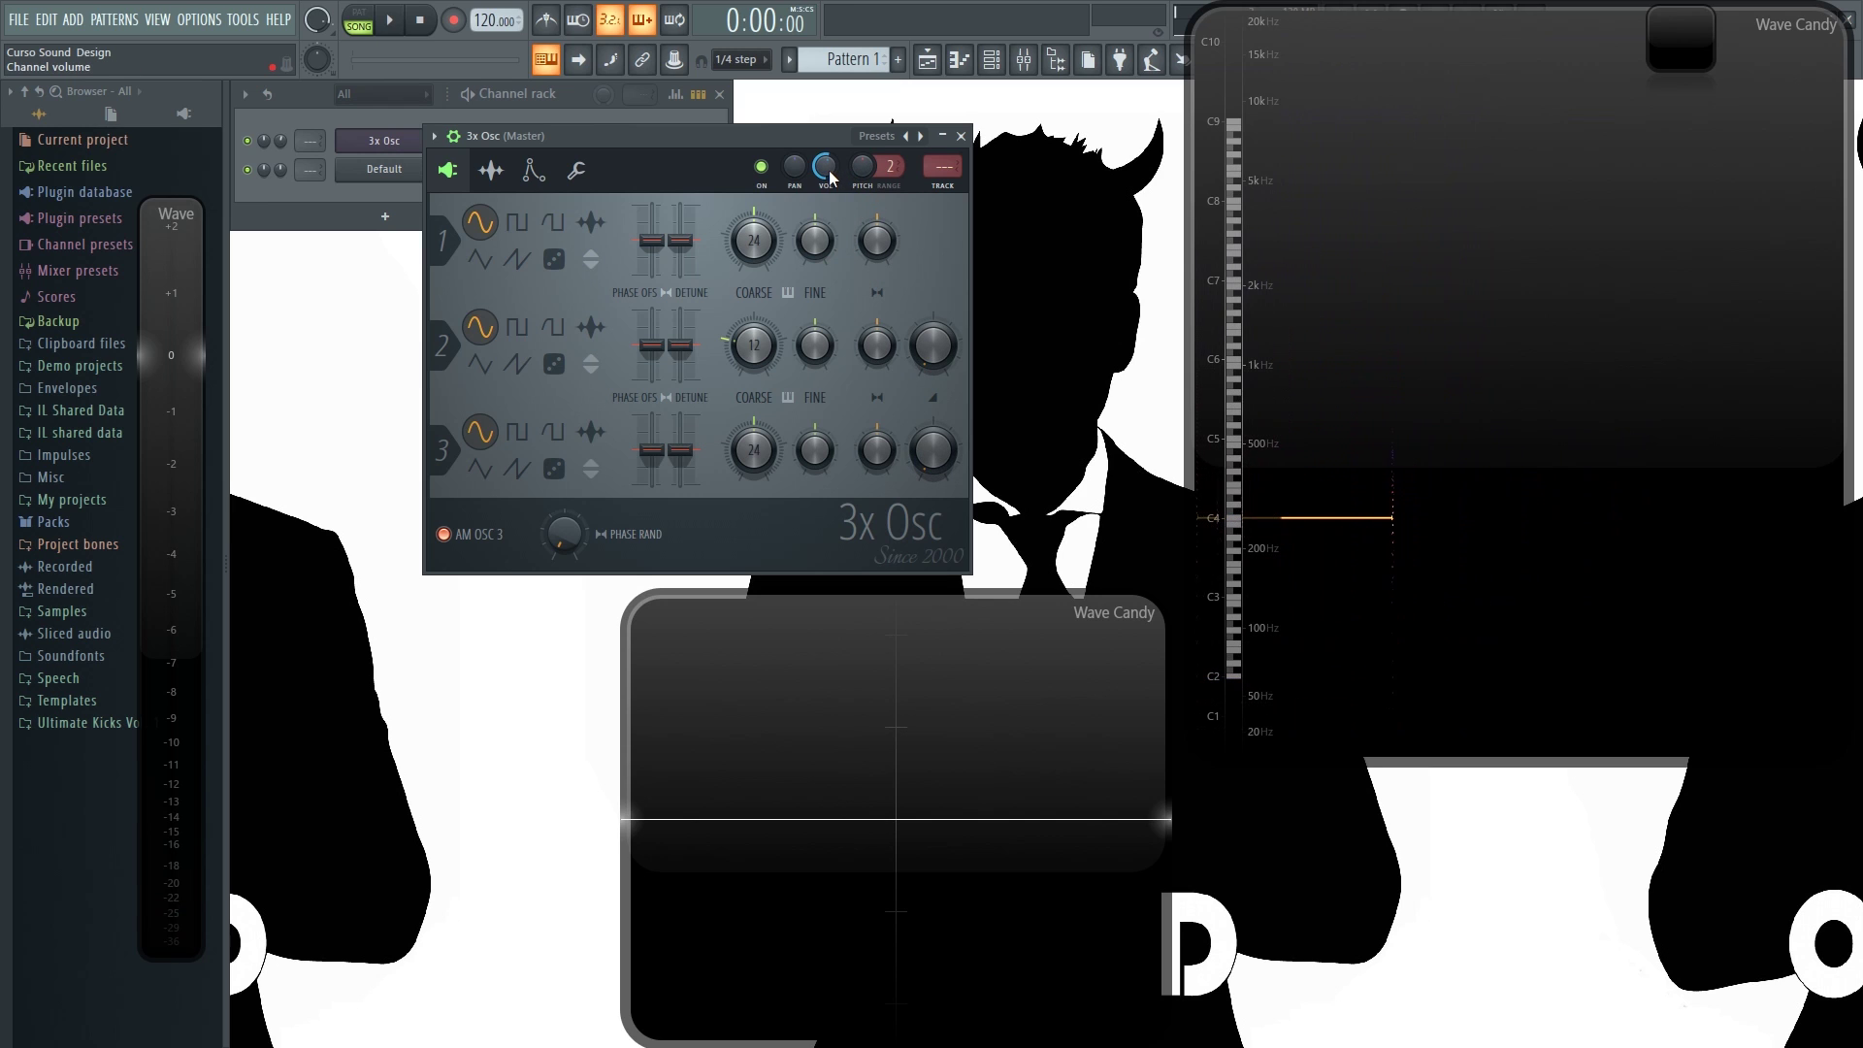
Move the 3x Osc channel volume up and down repeatedly while C4 sounds, imitating amplitude modulation by hand.
{"action": "left_click_drag", "start_coordinate": [828, 167], "coordinate": [830, 168]}
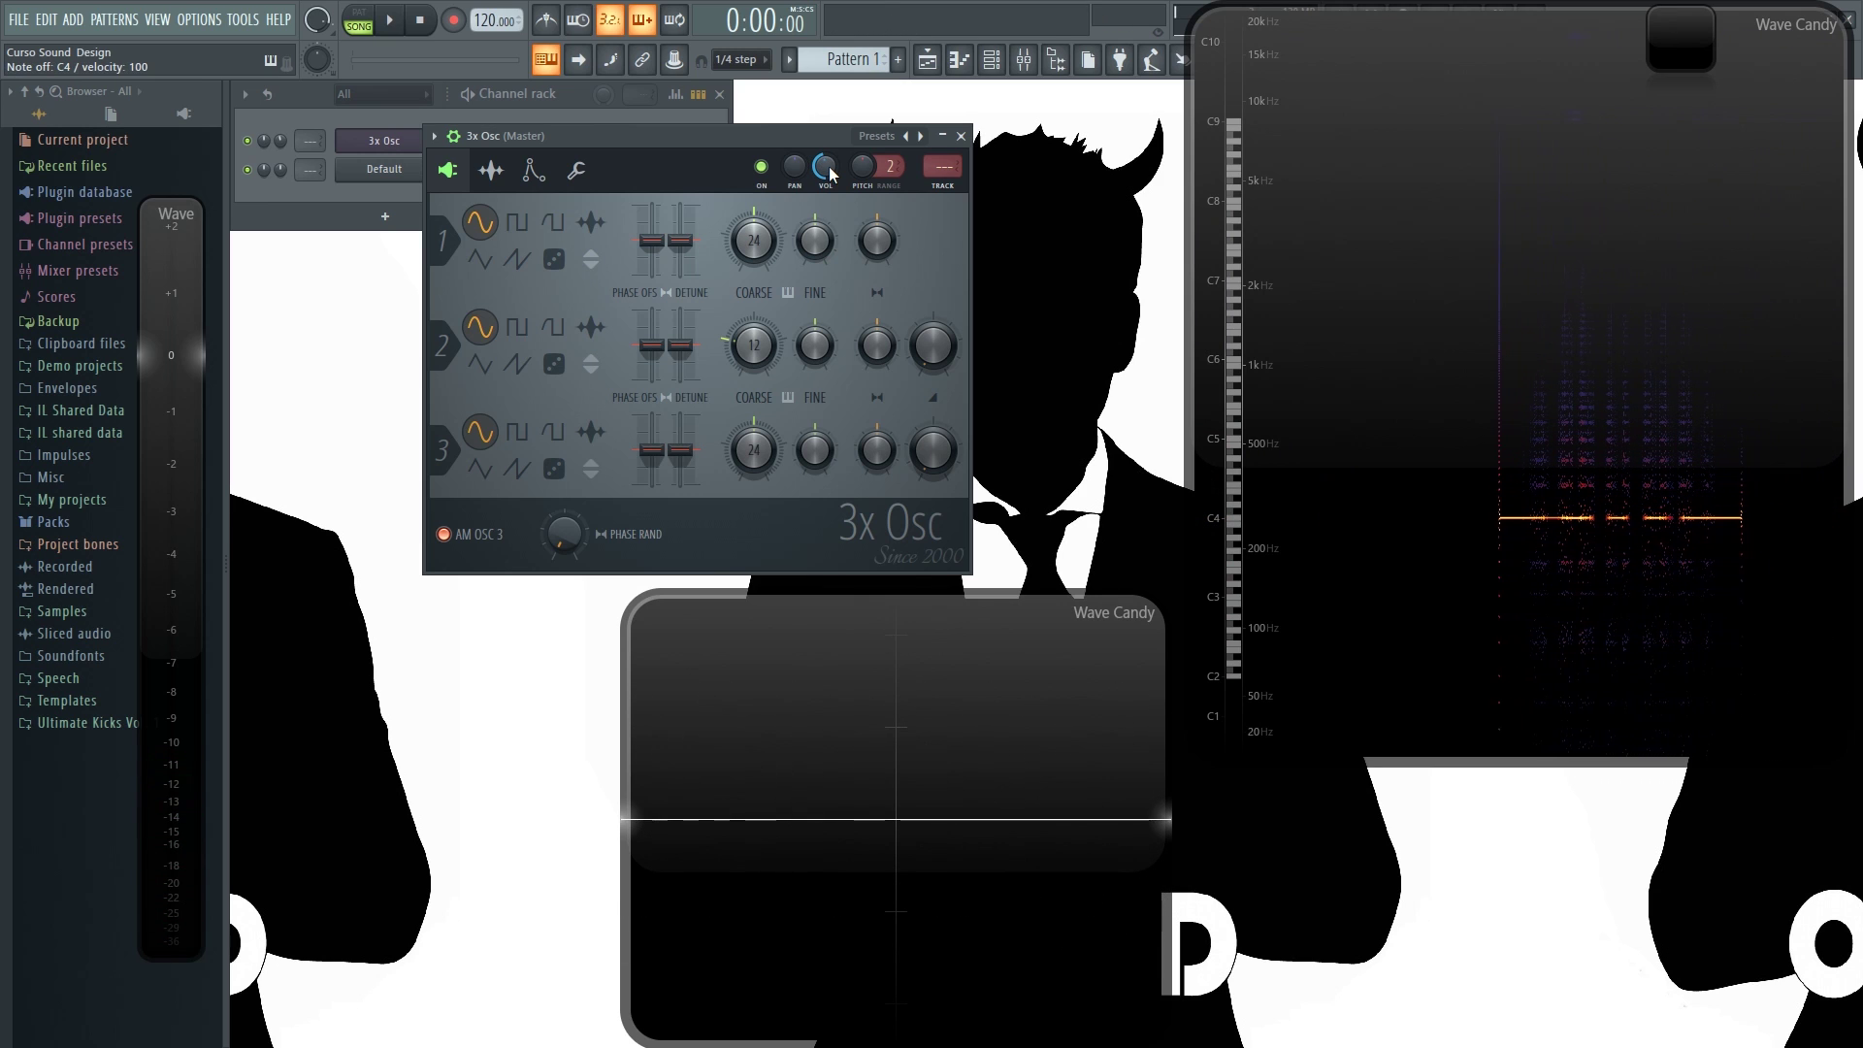
{"action": "left_click_drag", "start_coordinate": [830, 169], "coordinate": [830, 169]}
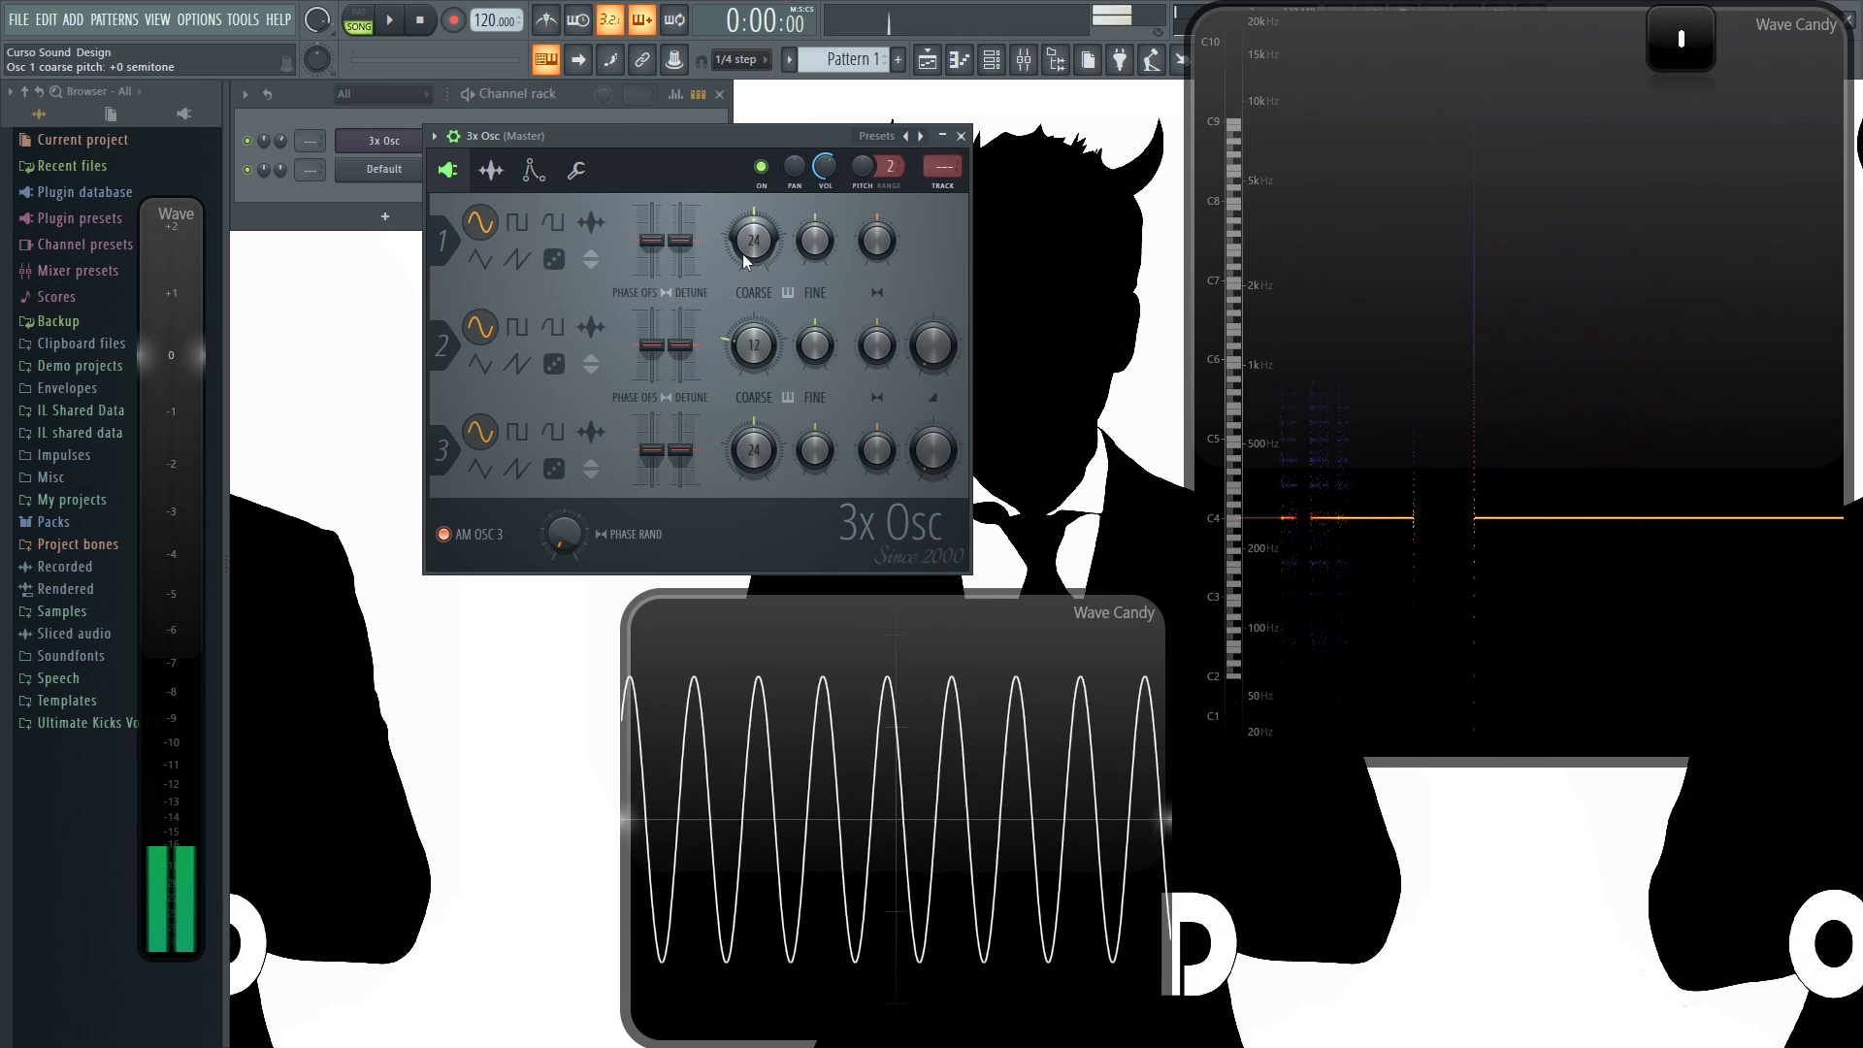
{"action": "left_click", "coordinate": [823, 181]}
{"action": "left_click_drag", "start_coordinate": [823, 181], "coordinate": [823, 163]}
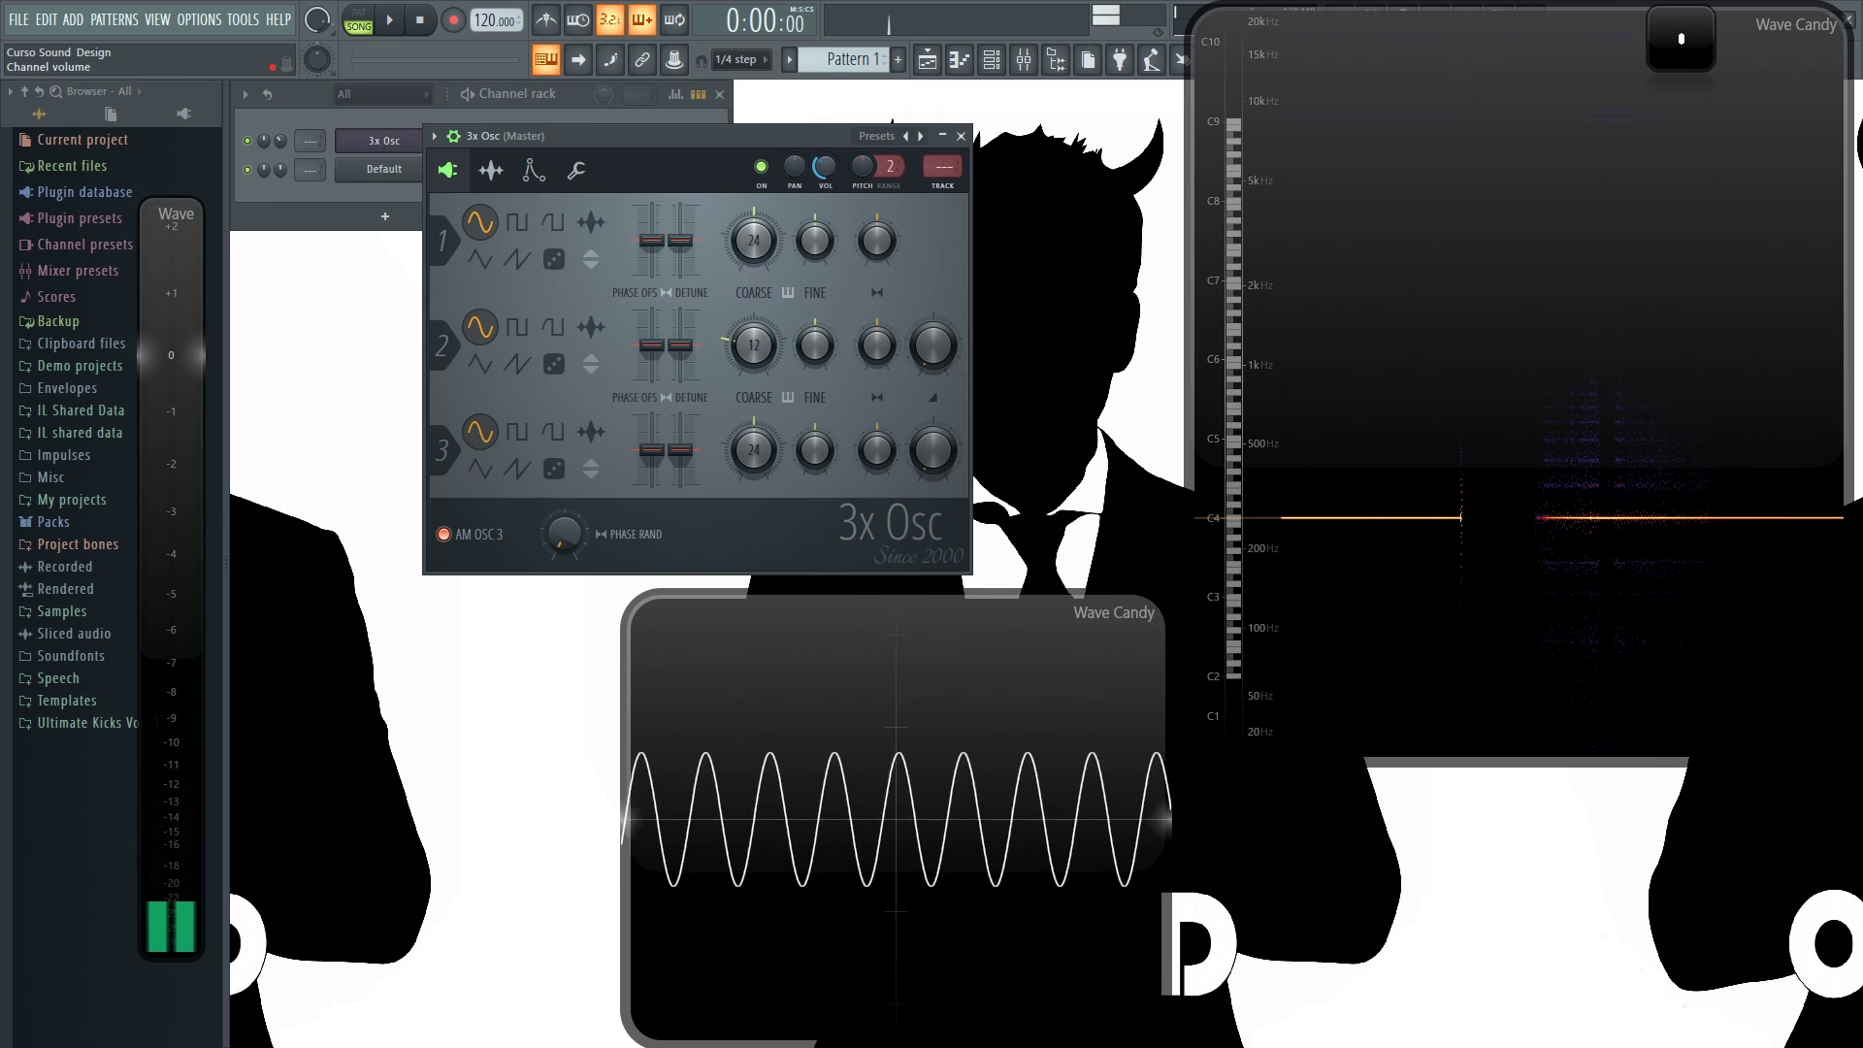
Sweep the channel volume by hand over repeated C4 notes and compare the effect on the spectrum and oscilloscope.
{"action": "left_click_drag", "start_coordinate": [843, 183], "coordinate": [824, 172]}
{"action": "key", "text": "z"}
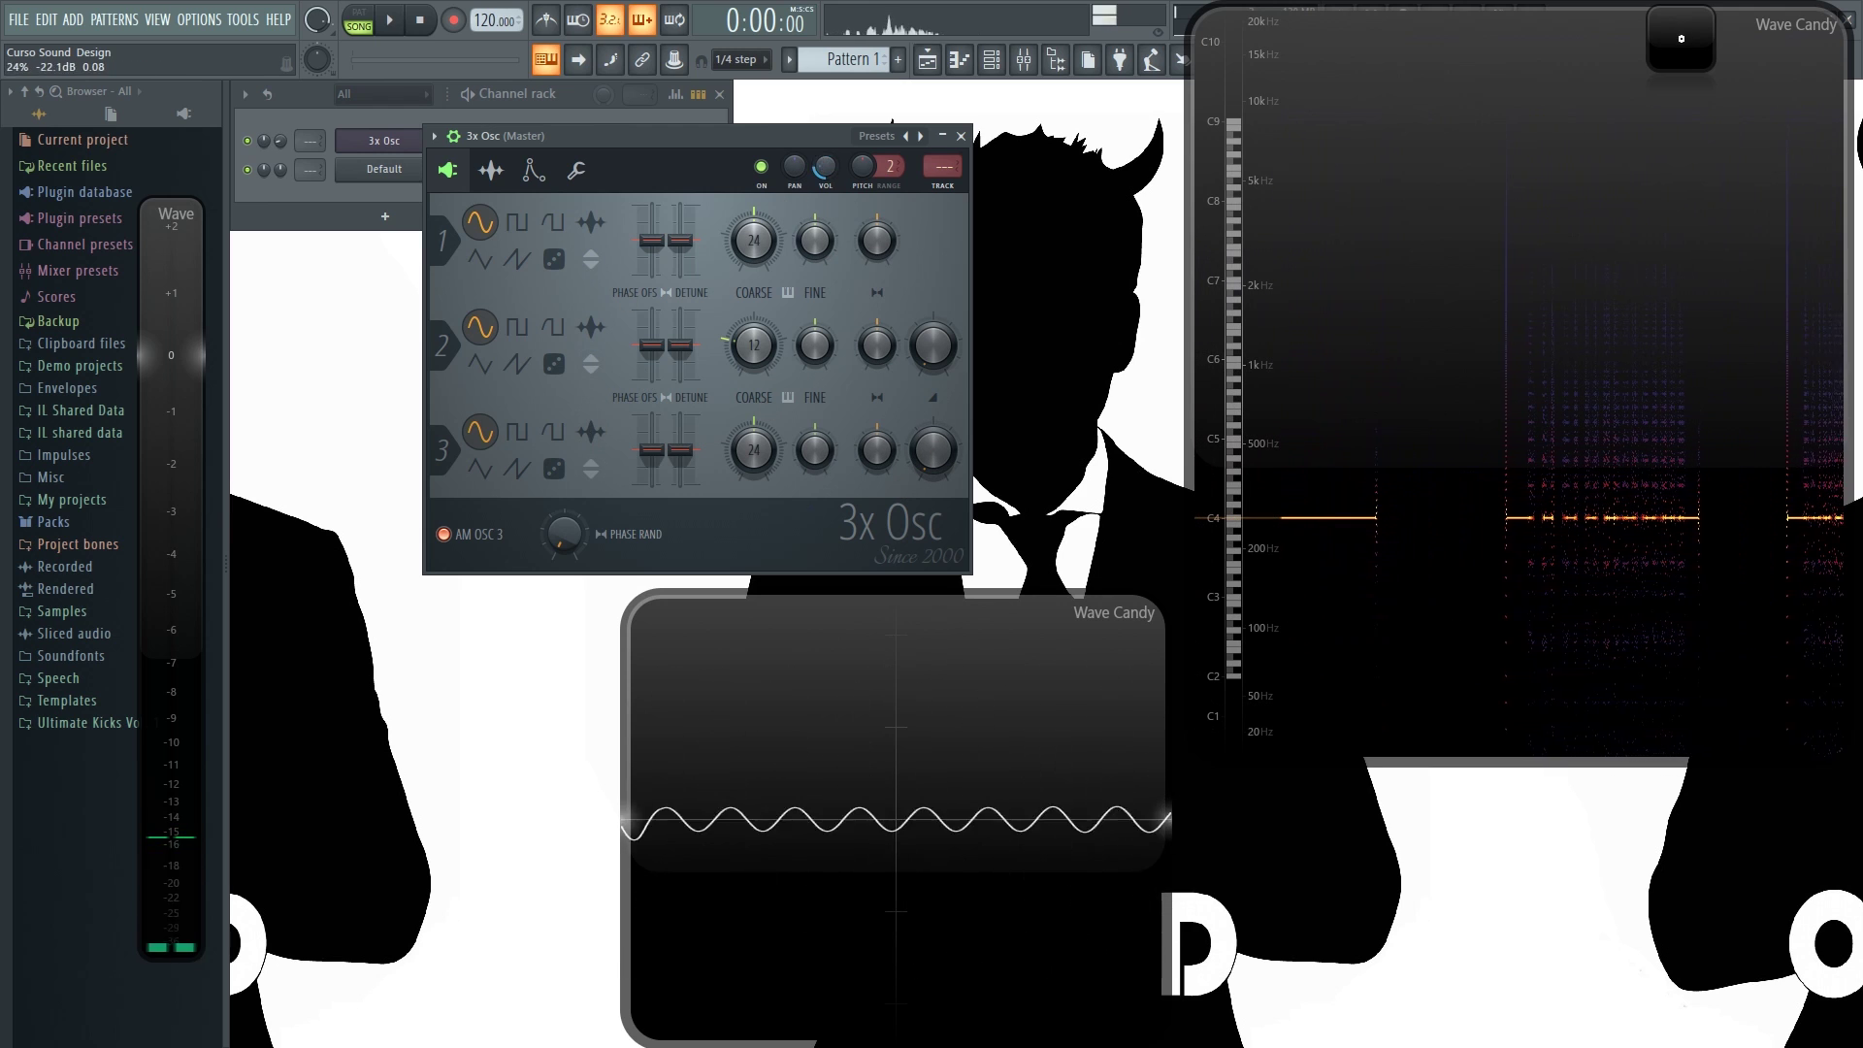
{"action": "left_click_drag", "start_coordinate": [826, 165], "coordinate": [826, 126]}
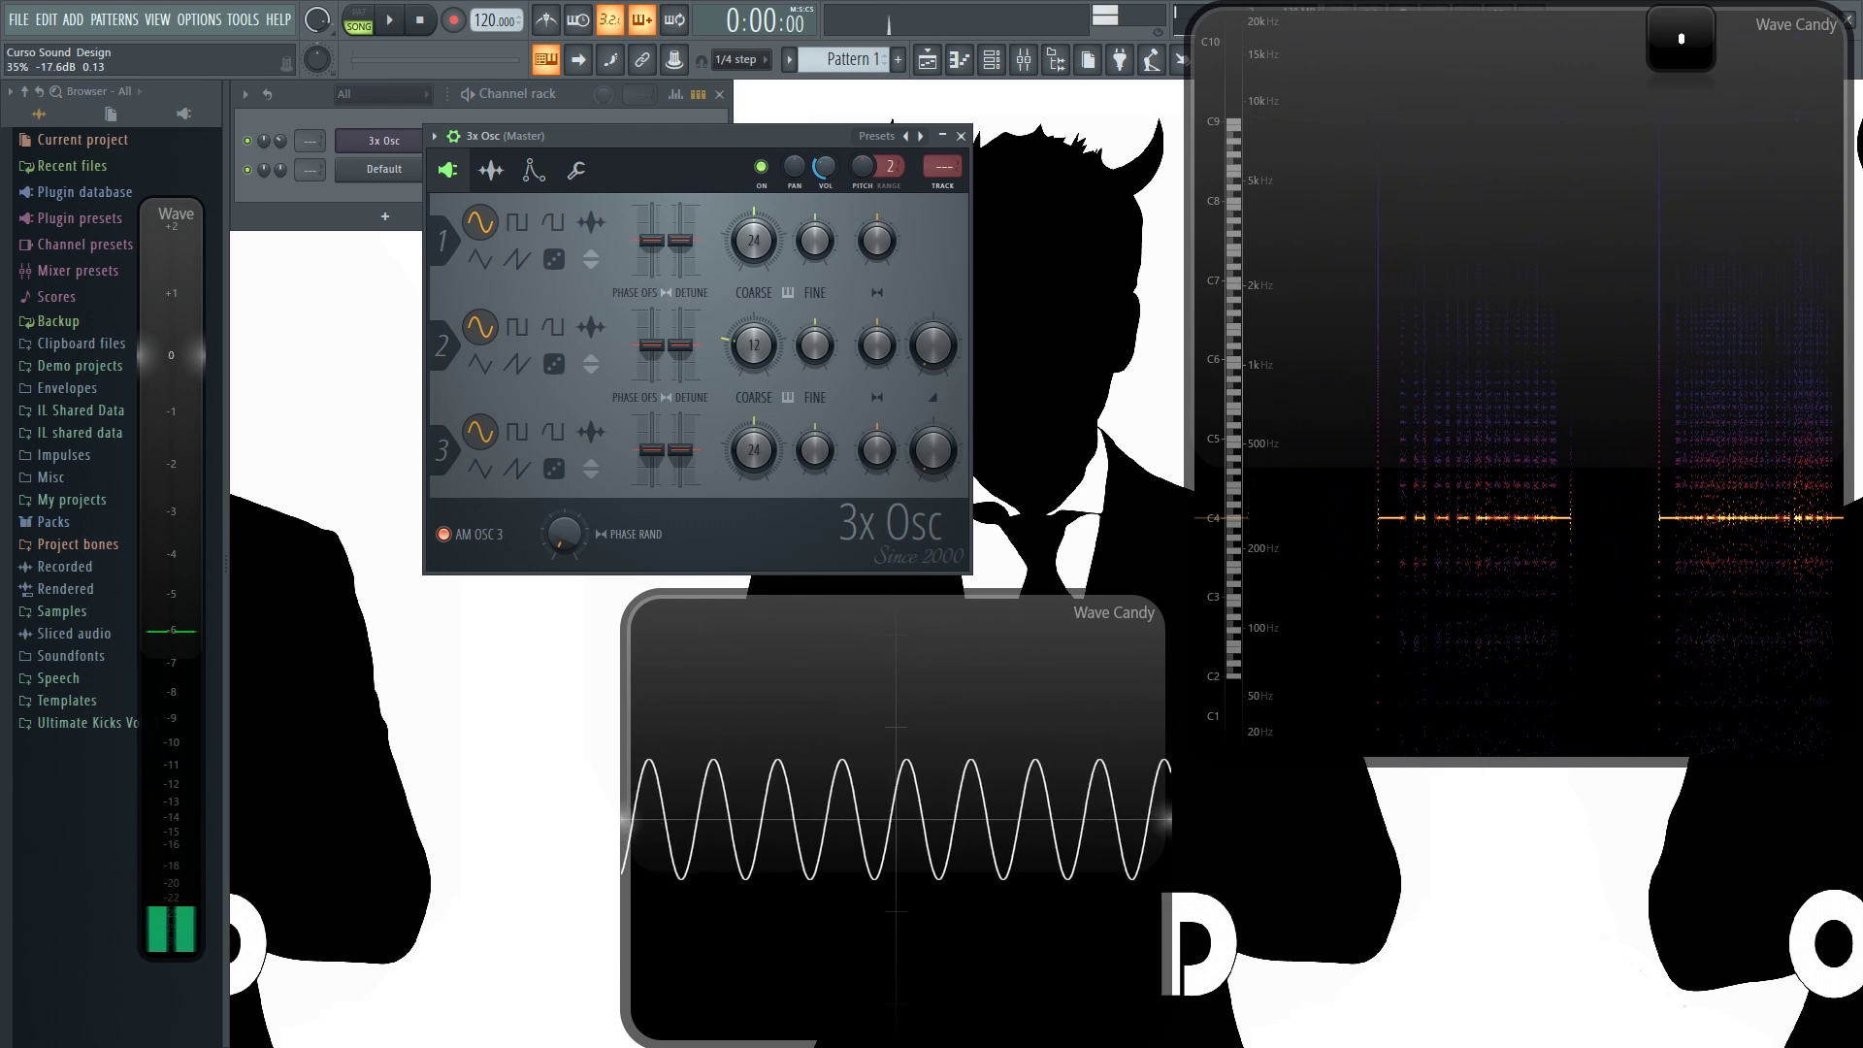
{"action": "key", "text": "z"}
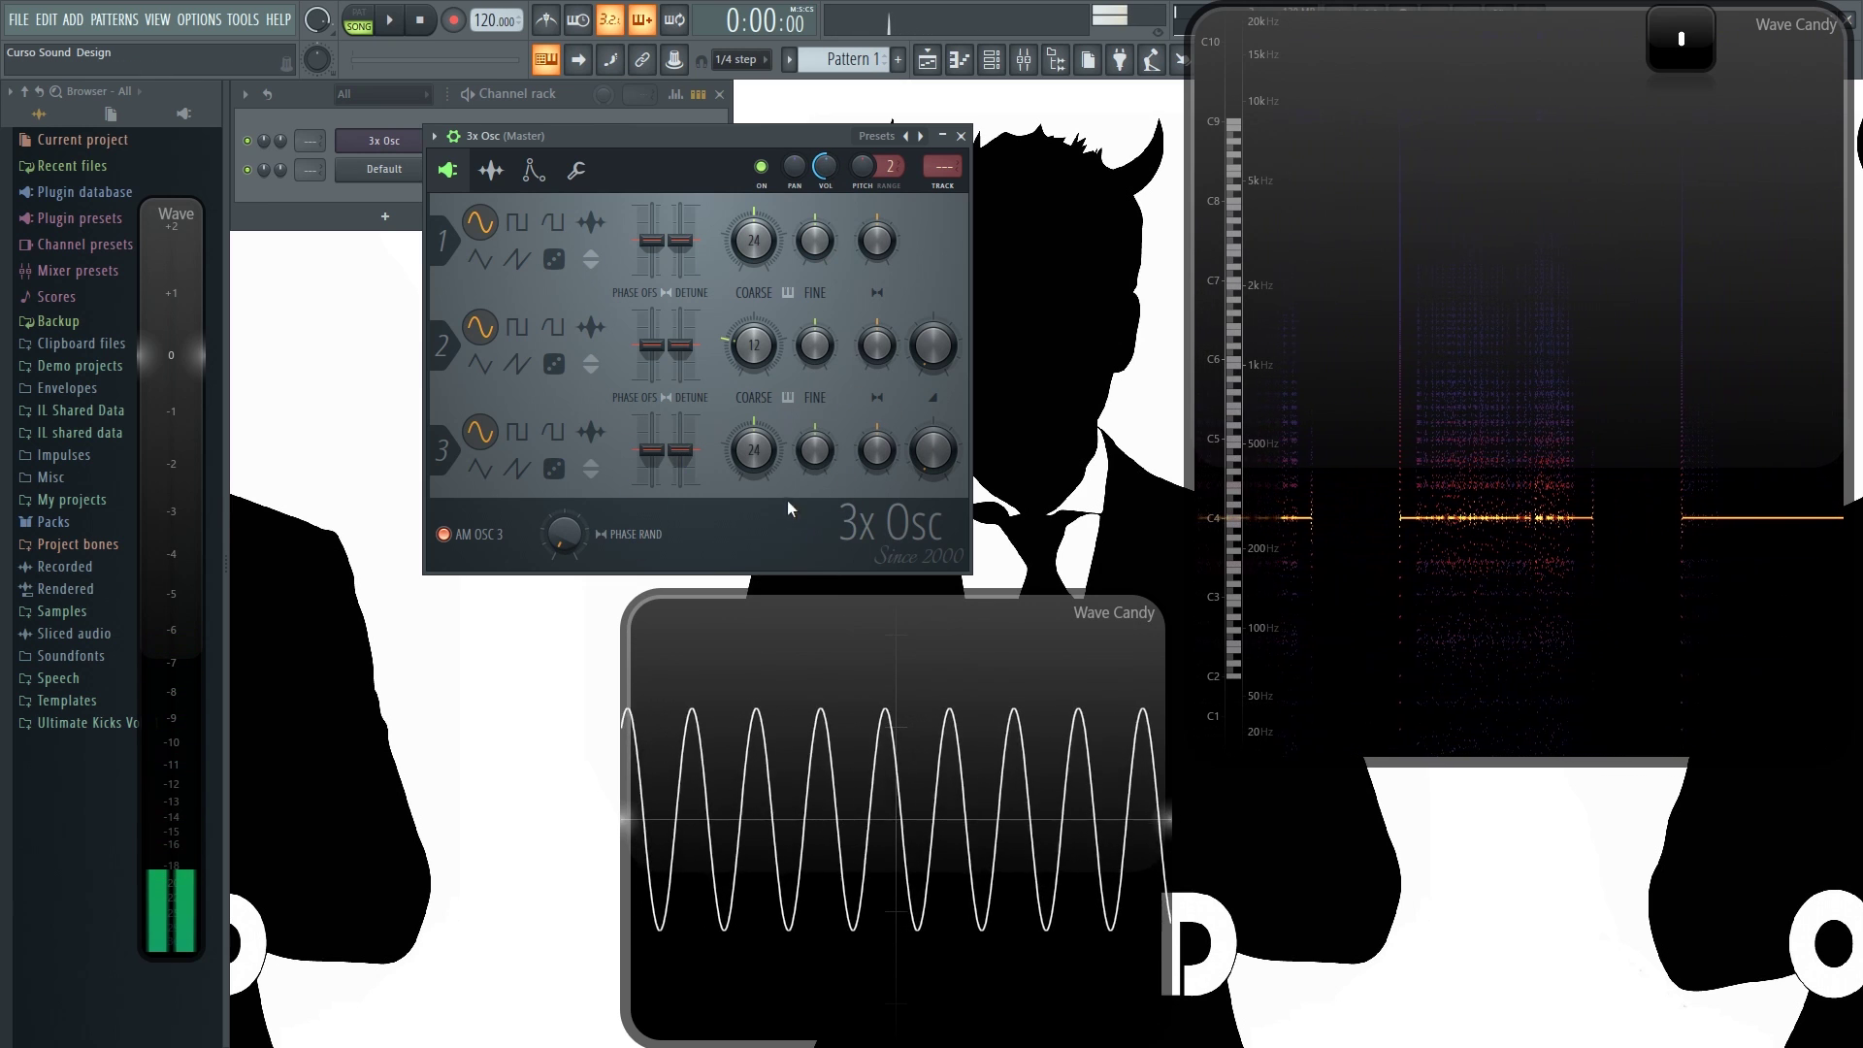
Raise oscillator 3's mix level to 100% and lower its coarse pitch to 12 while C4 sounds.
{"action": "left_click_drag", "start_coordinate": [934, 449], "coordinate": [933, 429]}
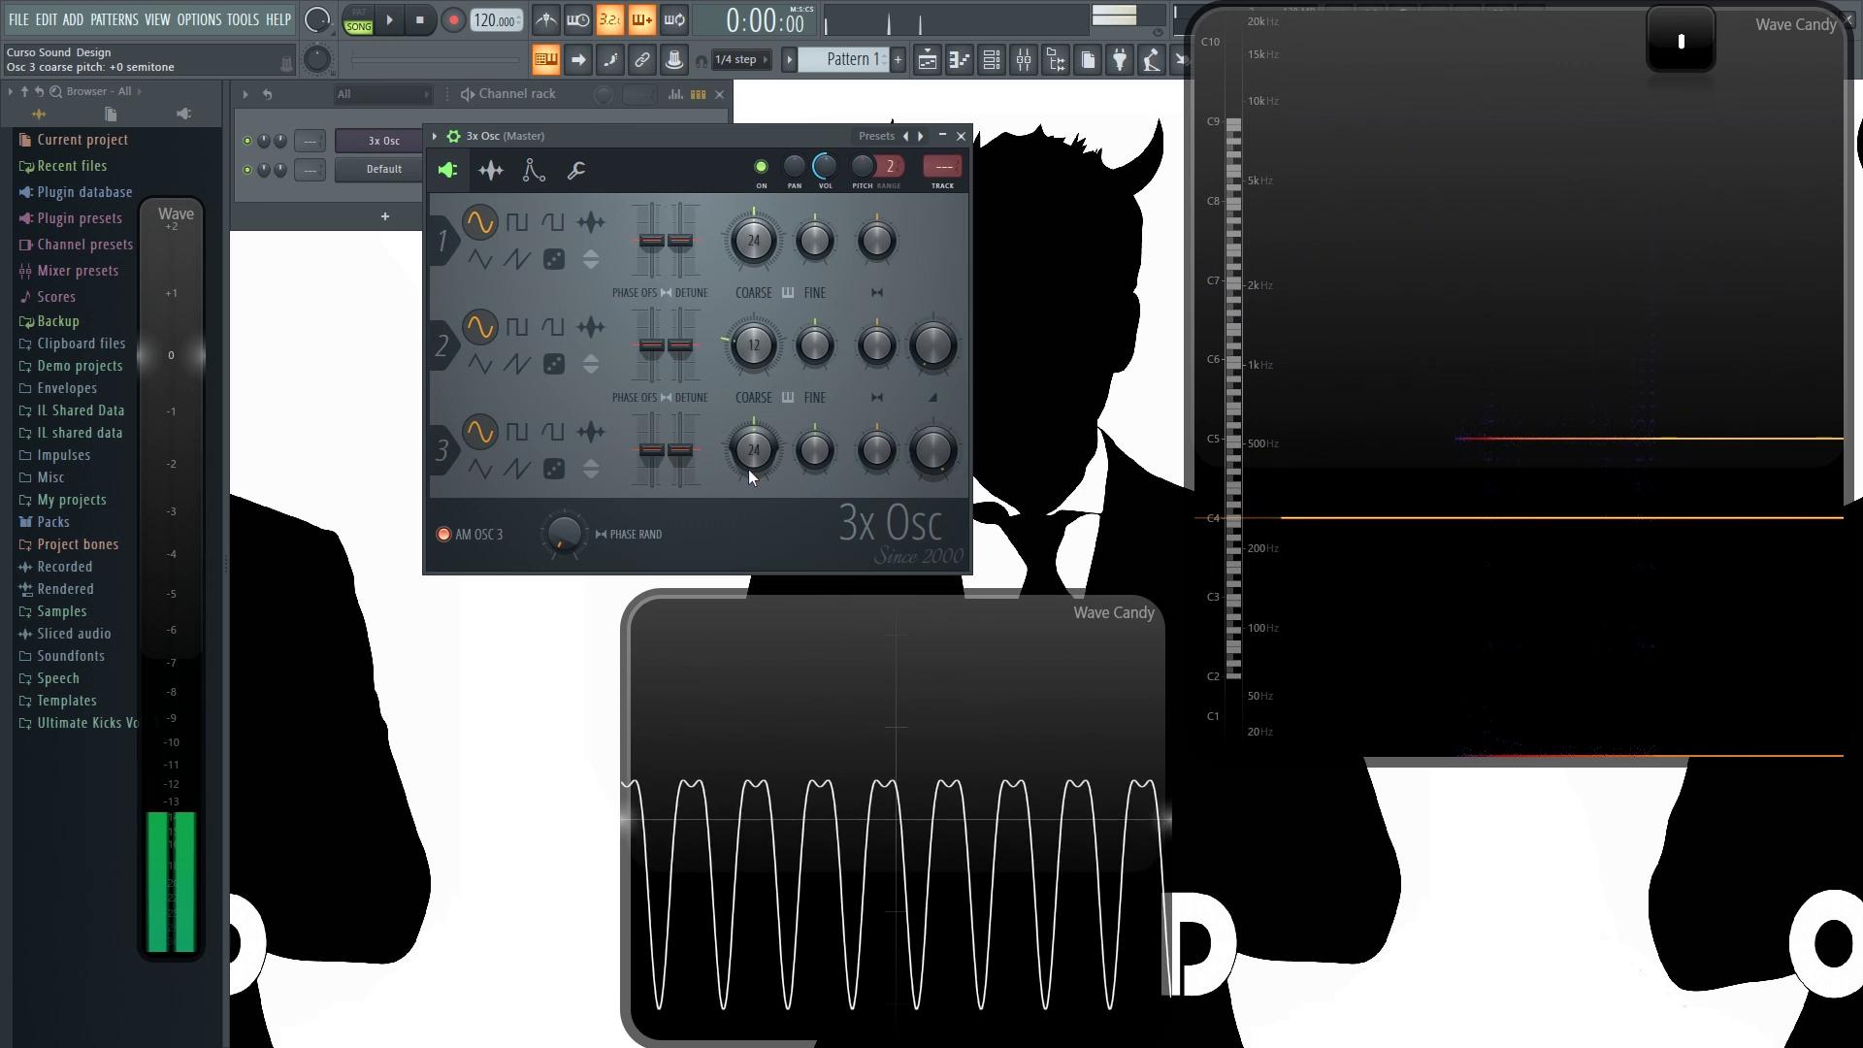
{"action": "left_click_drag", "start_coordinate": [757, 460], "coordinate": [757, 513]}
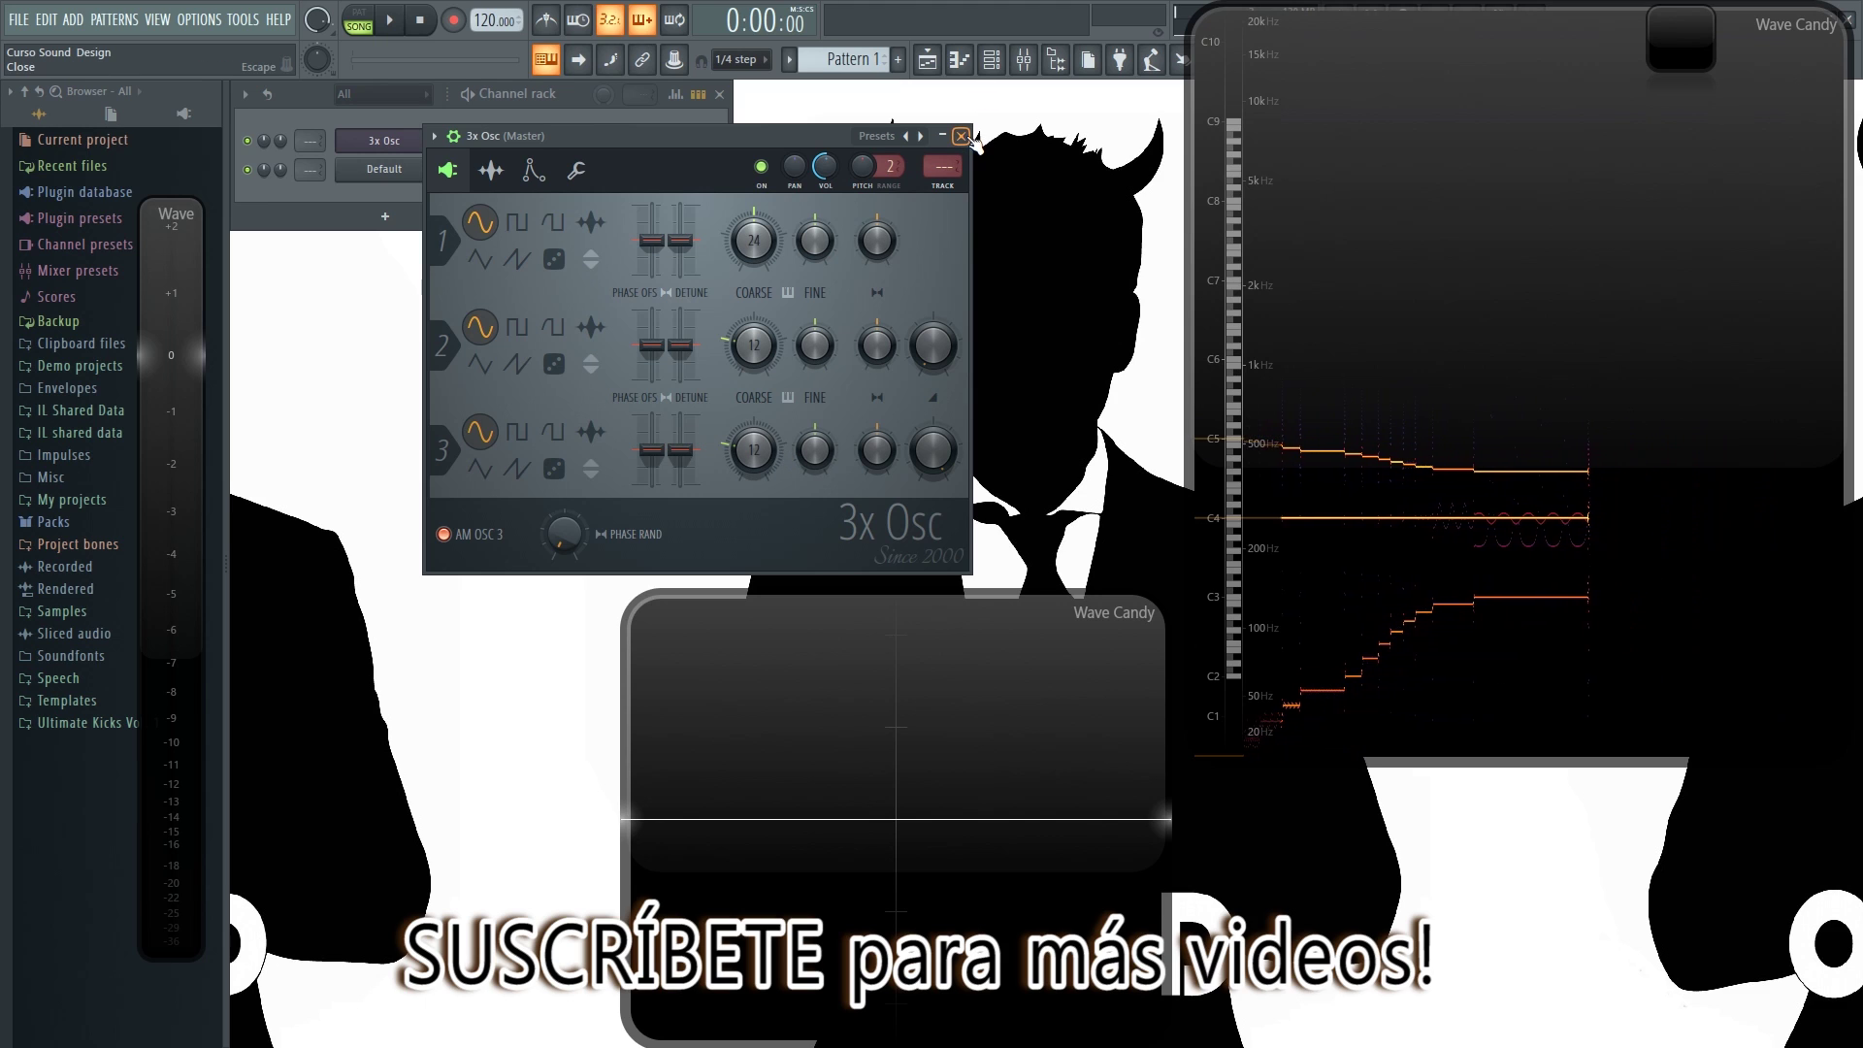
Close the 3x Osc window, open the Default channel's Sytrus window and play C4.
{"action": "key", "text": "Escape"}
{"action": "left_click", "coordinate": [384, 169]}
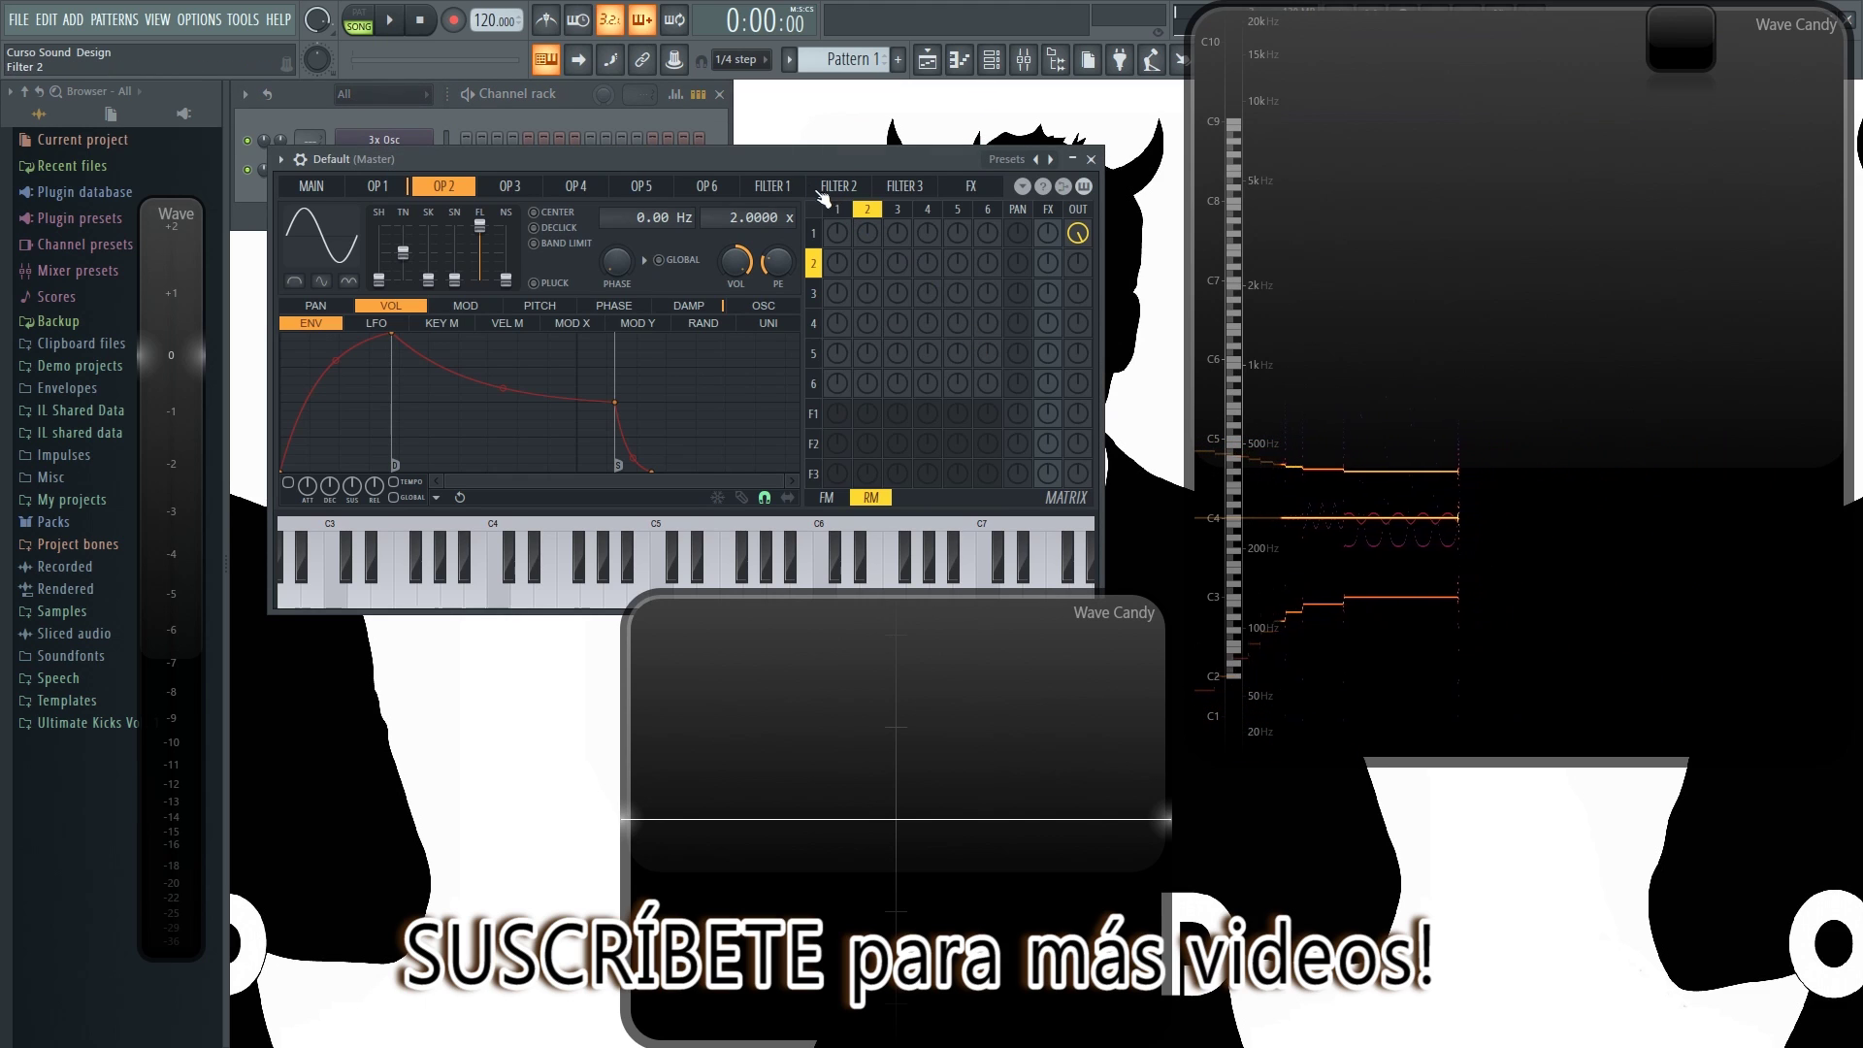
{"action": "left_click_drag", "start_coordinate": [763, 153], "coordinate": [757, 130]}
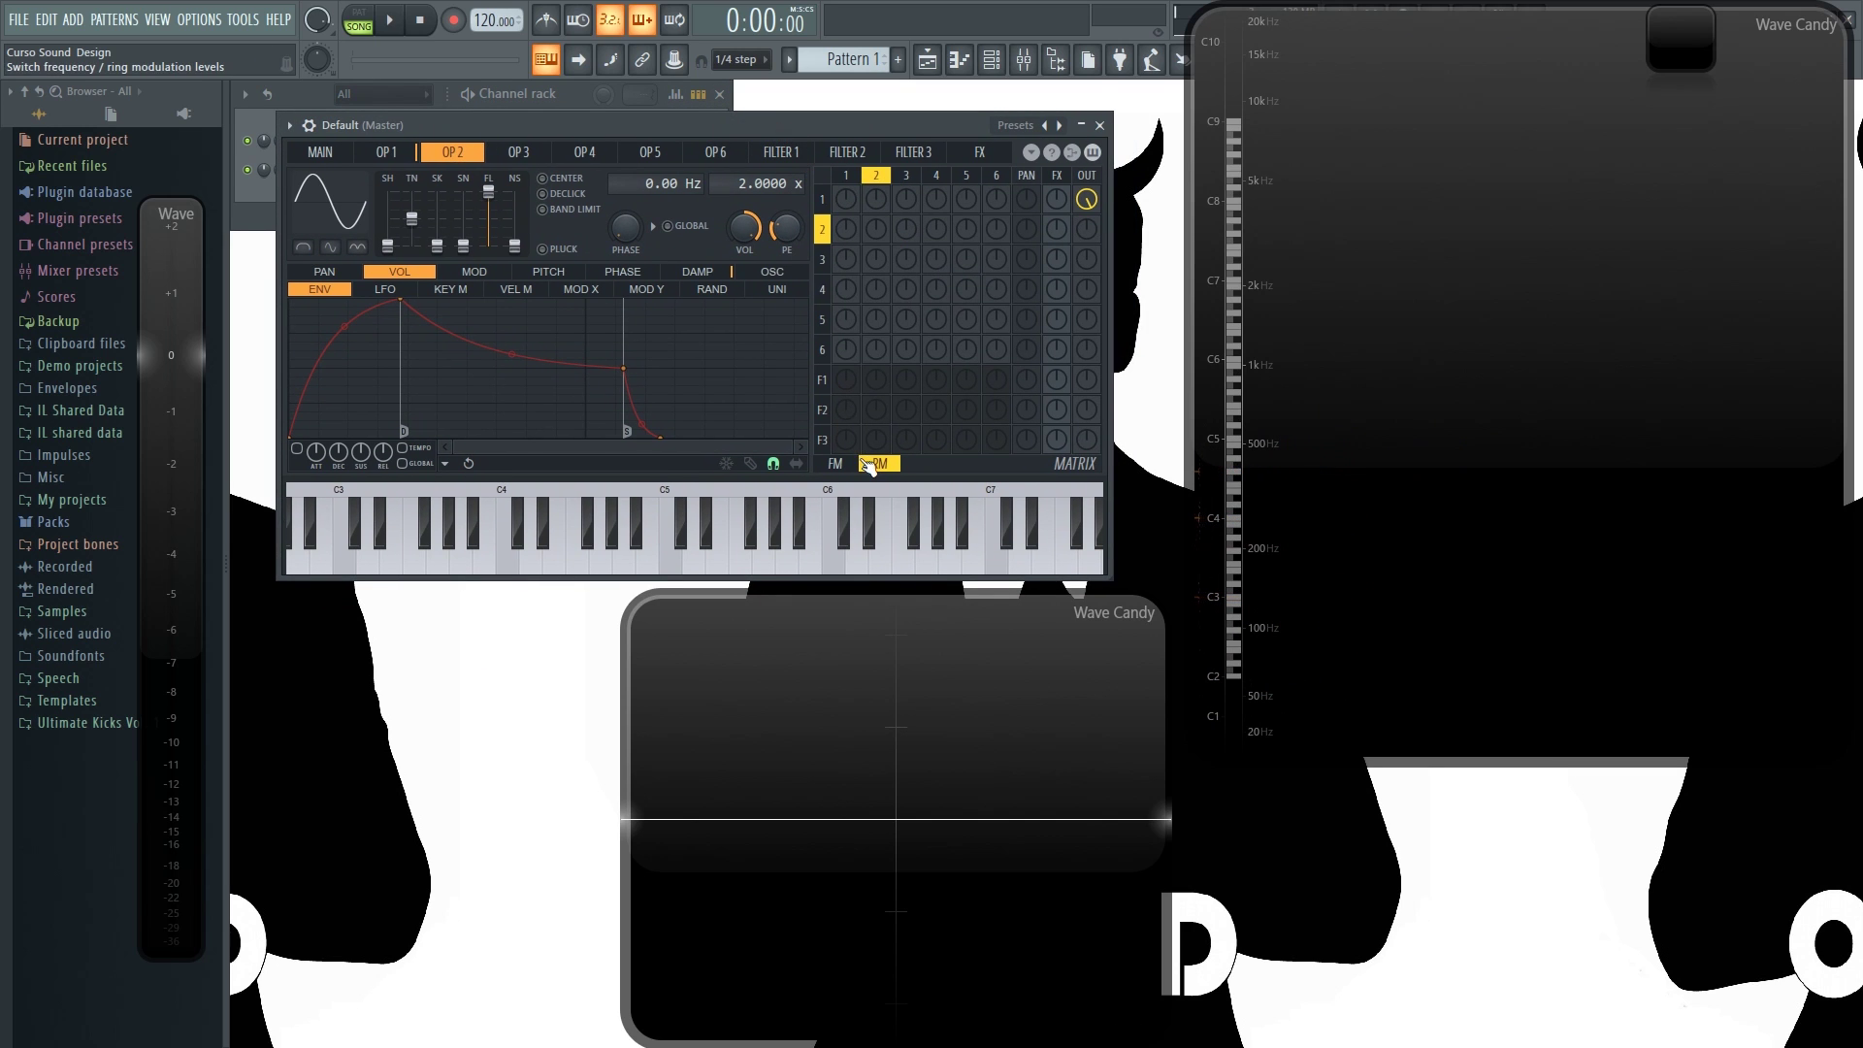
{"action": "key", "text": "z"}
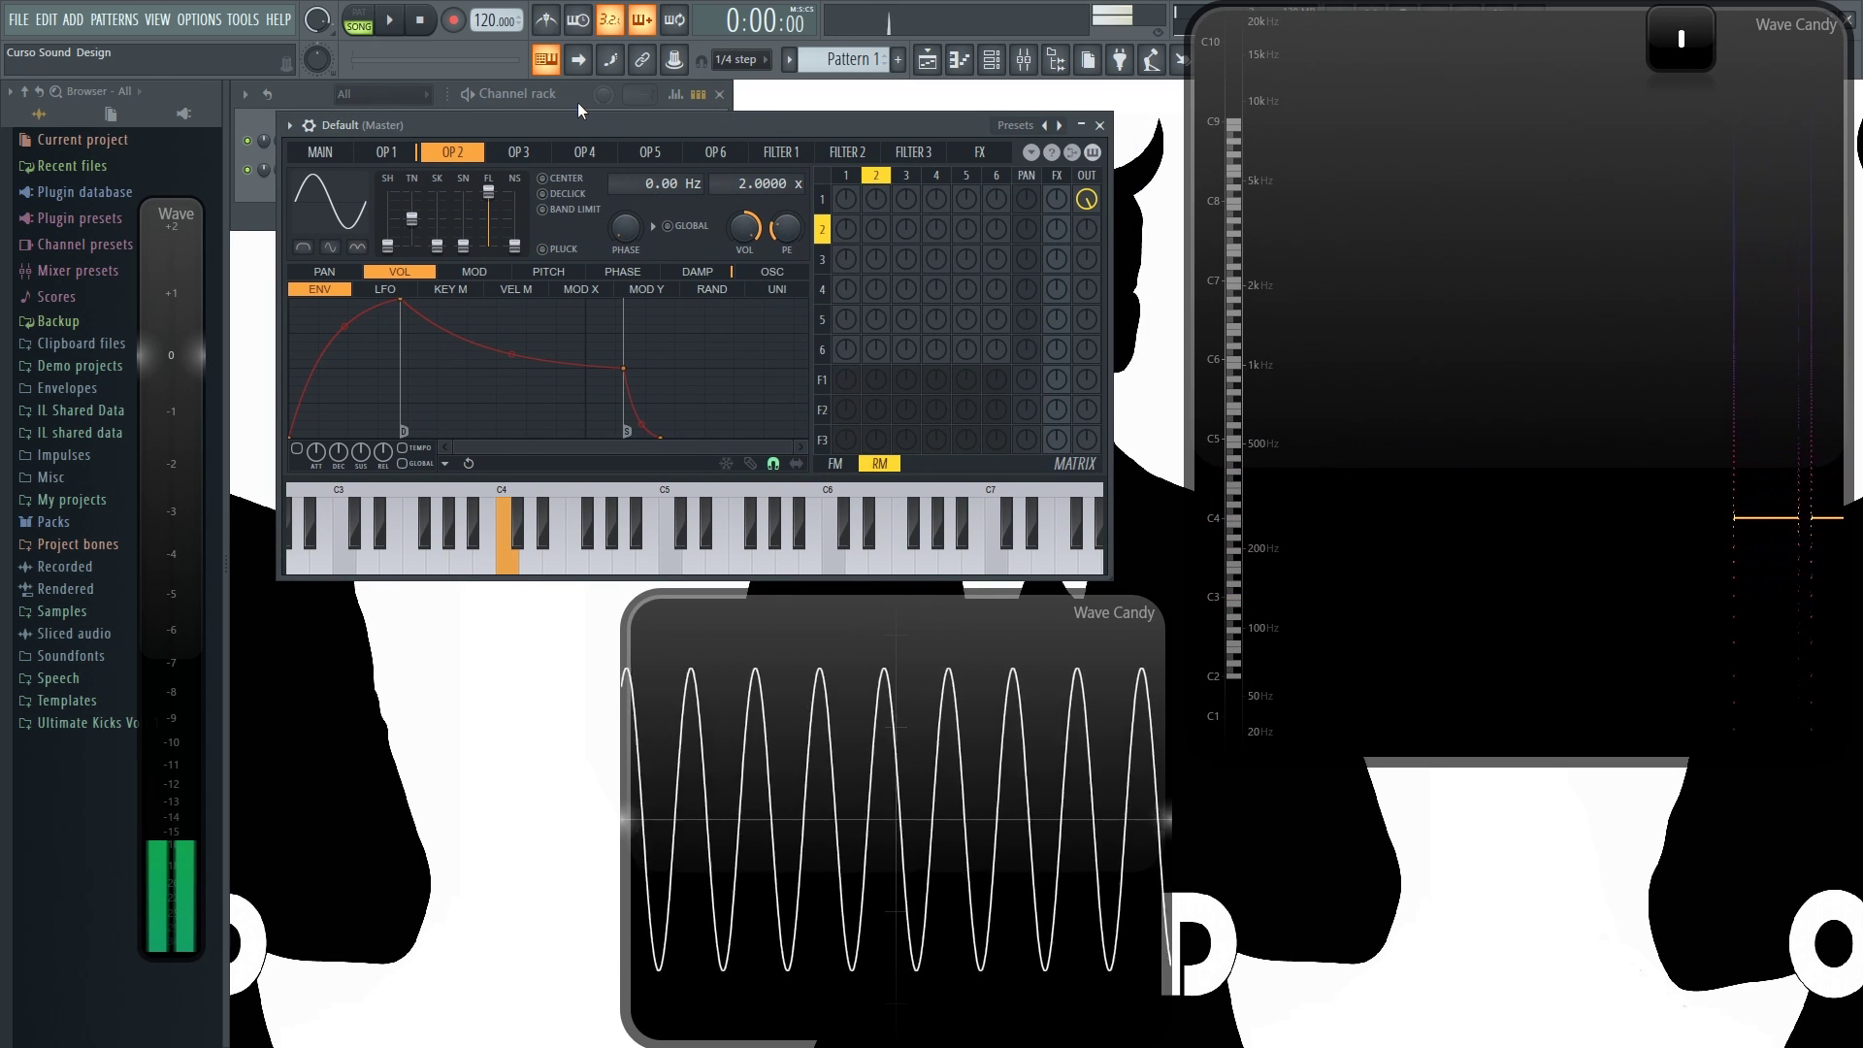
Move the Sytrus window aside, reopen the 3x Osc channel and play C4 to compare its waveform.
{"action": "left_click_drag", "start_coordinate": [551, 124], "coordinate": [631, 150]}
{"action": "left_click", "coordinate": [354, 160]}
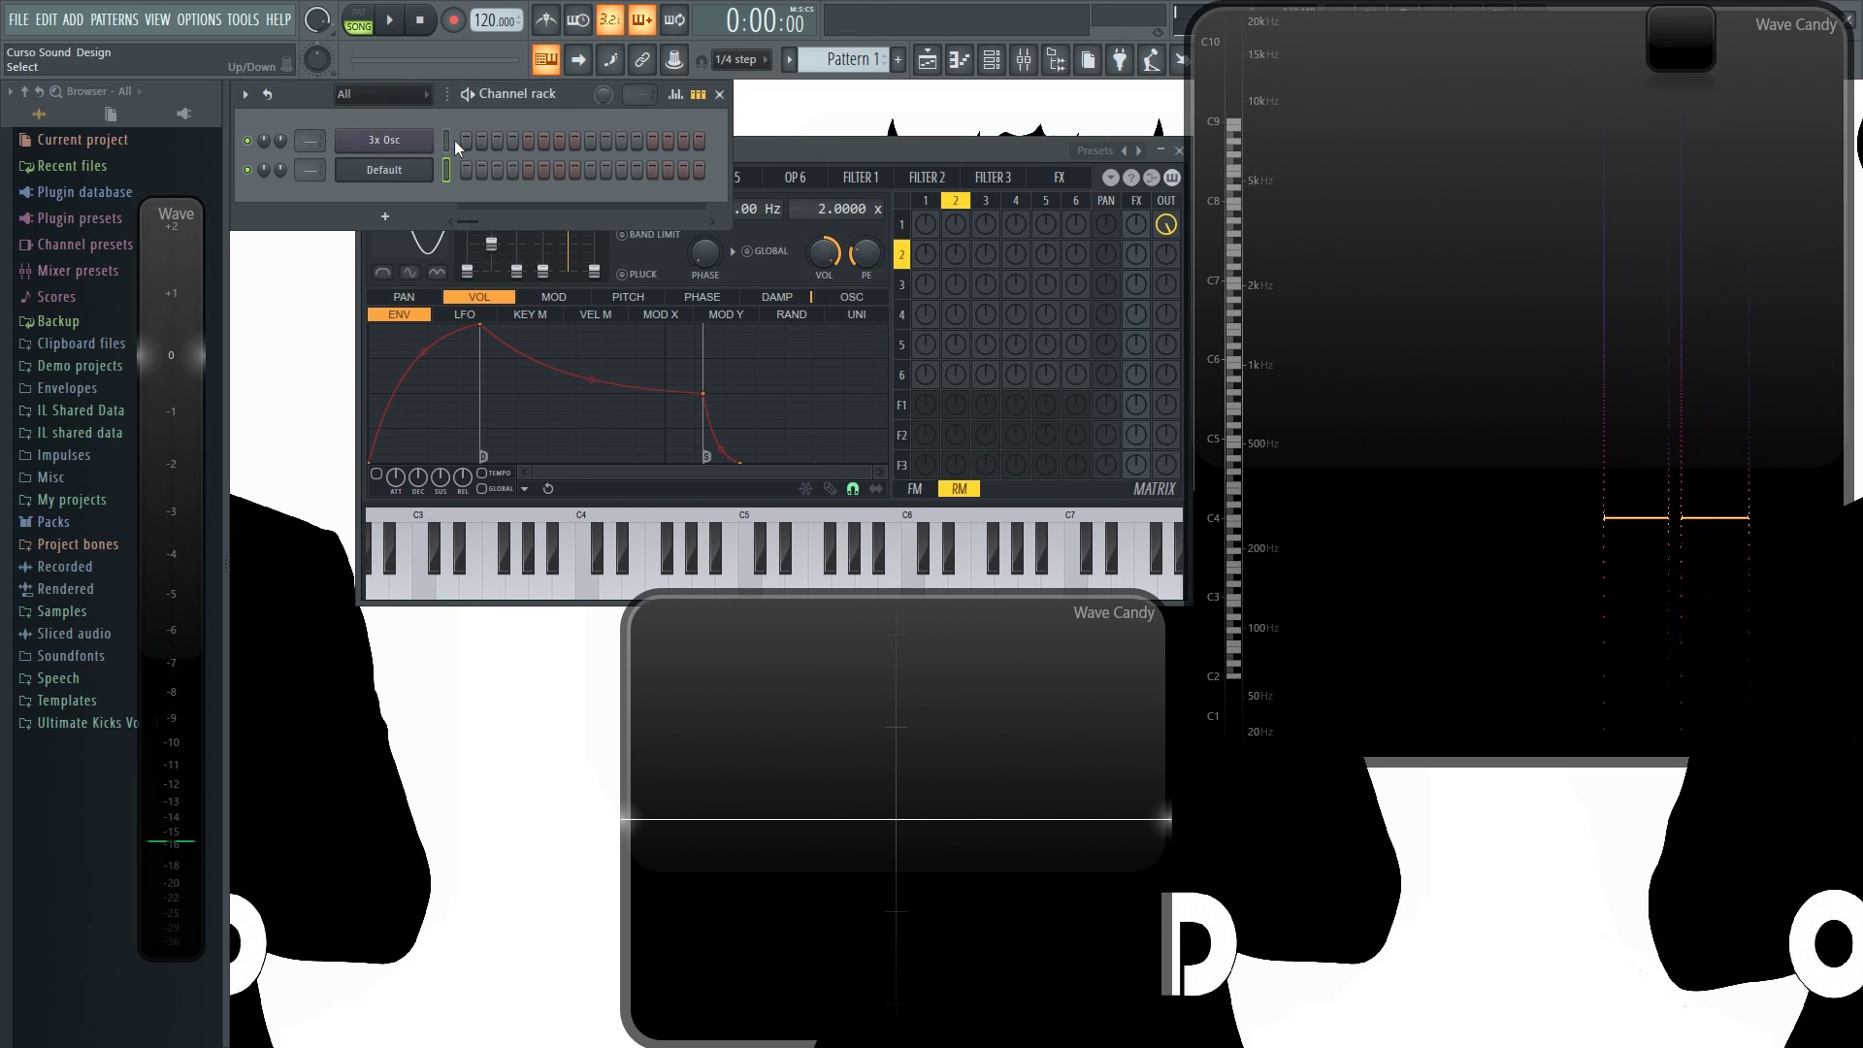
{"action": "left_click", "coordinate": [385, 140]}
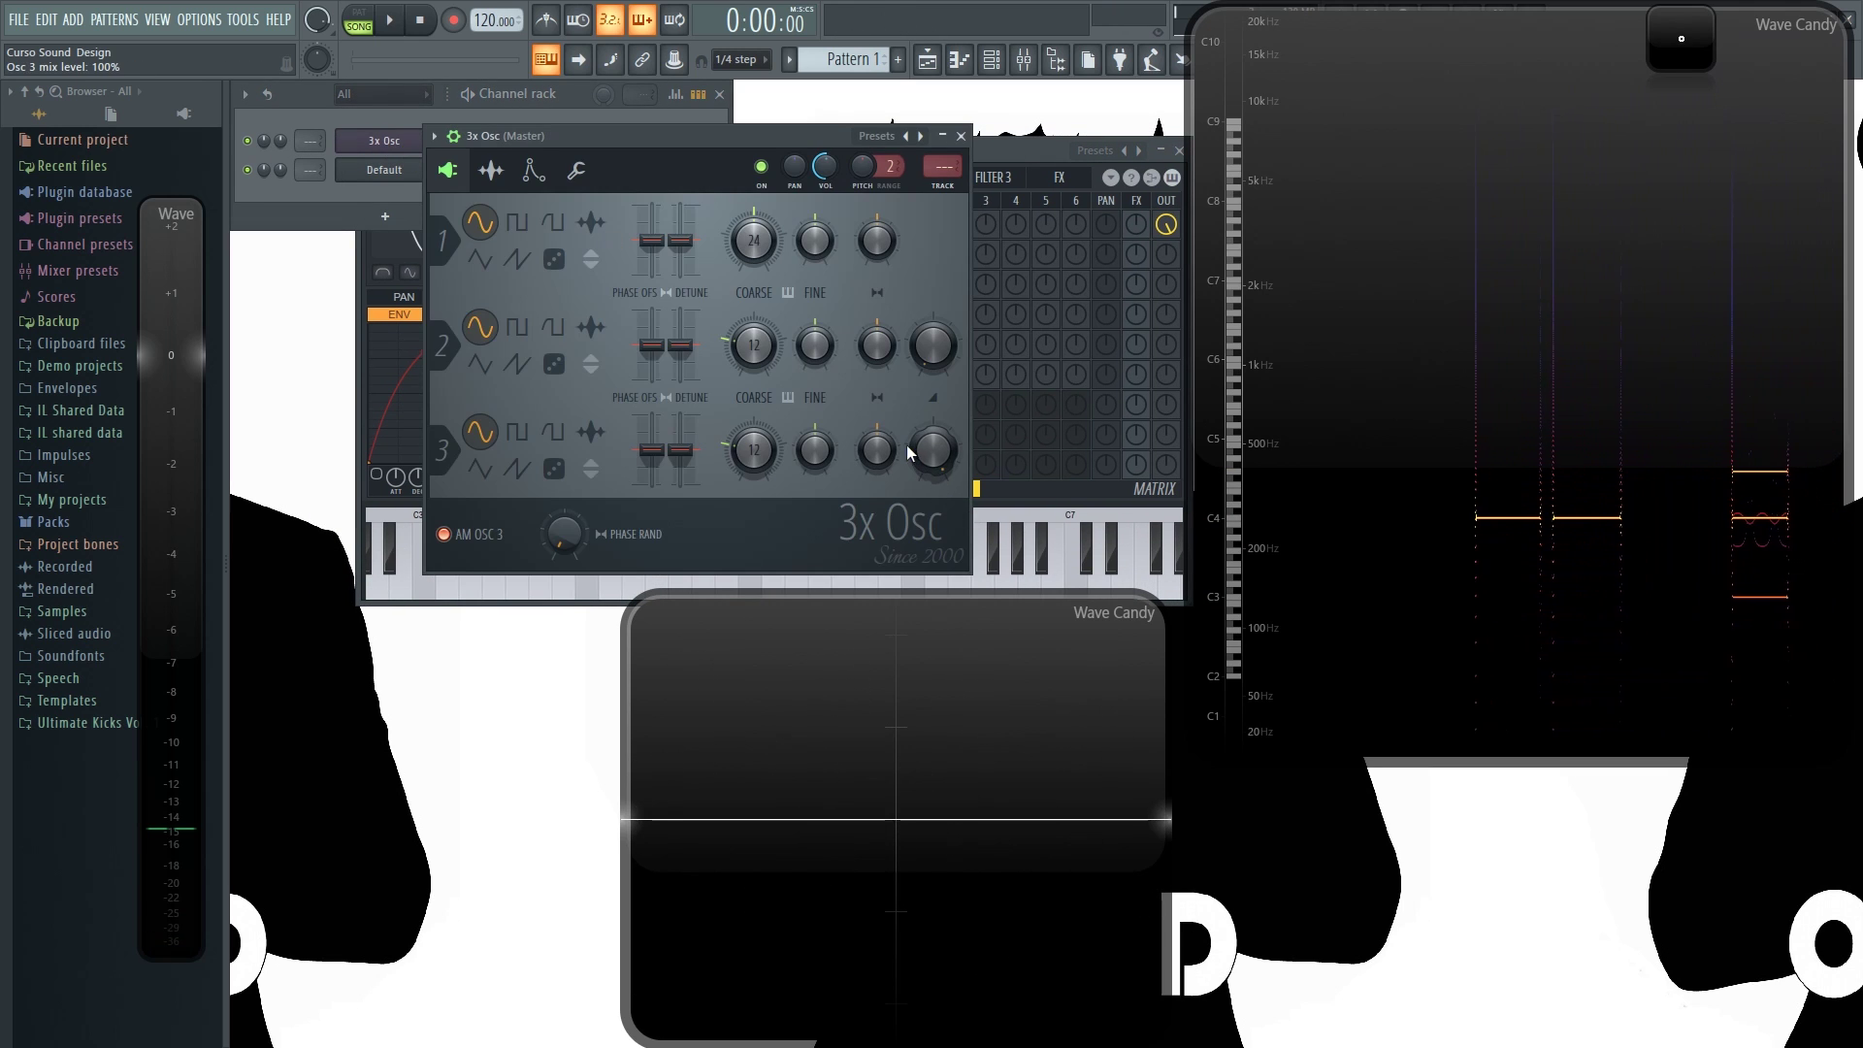
{"action": "key", "text": "z"}
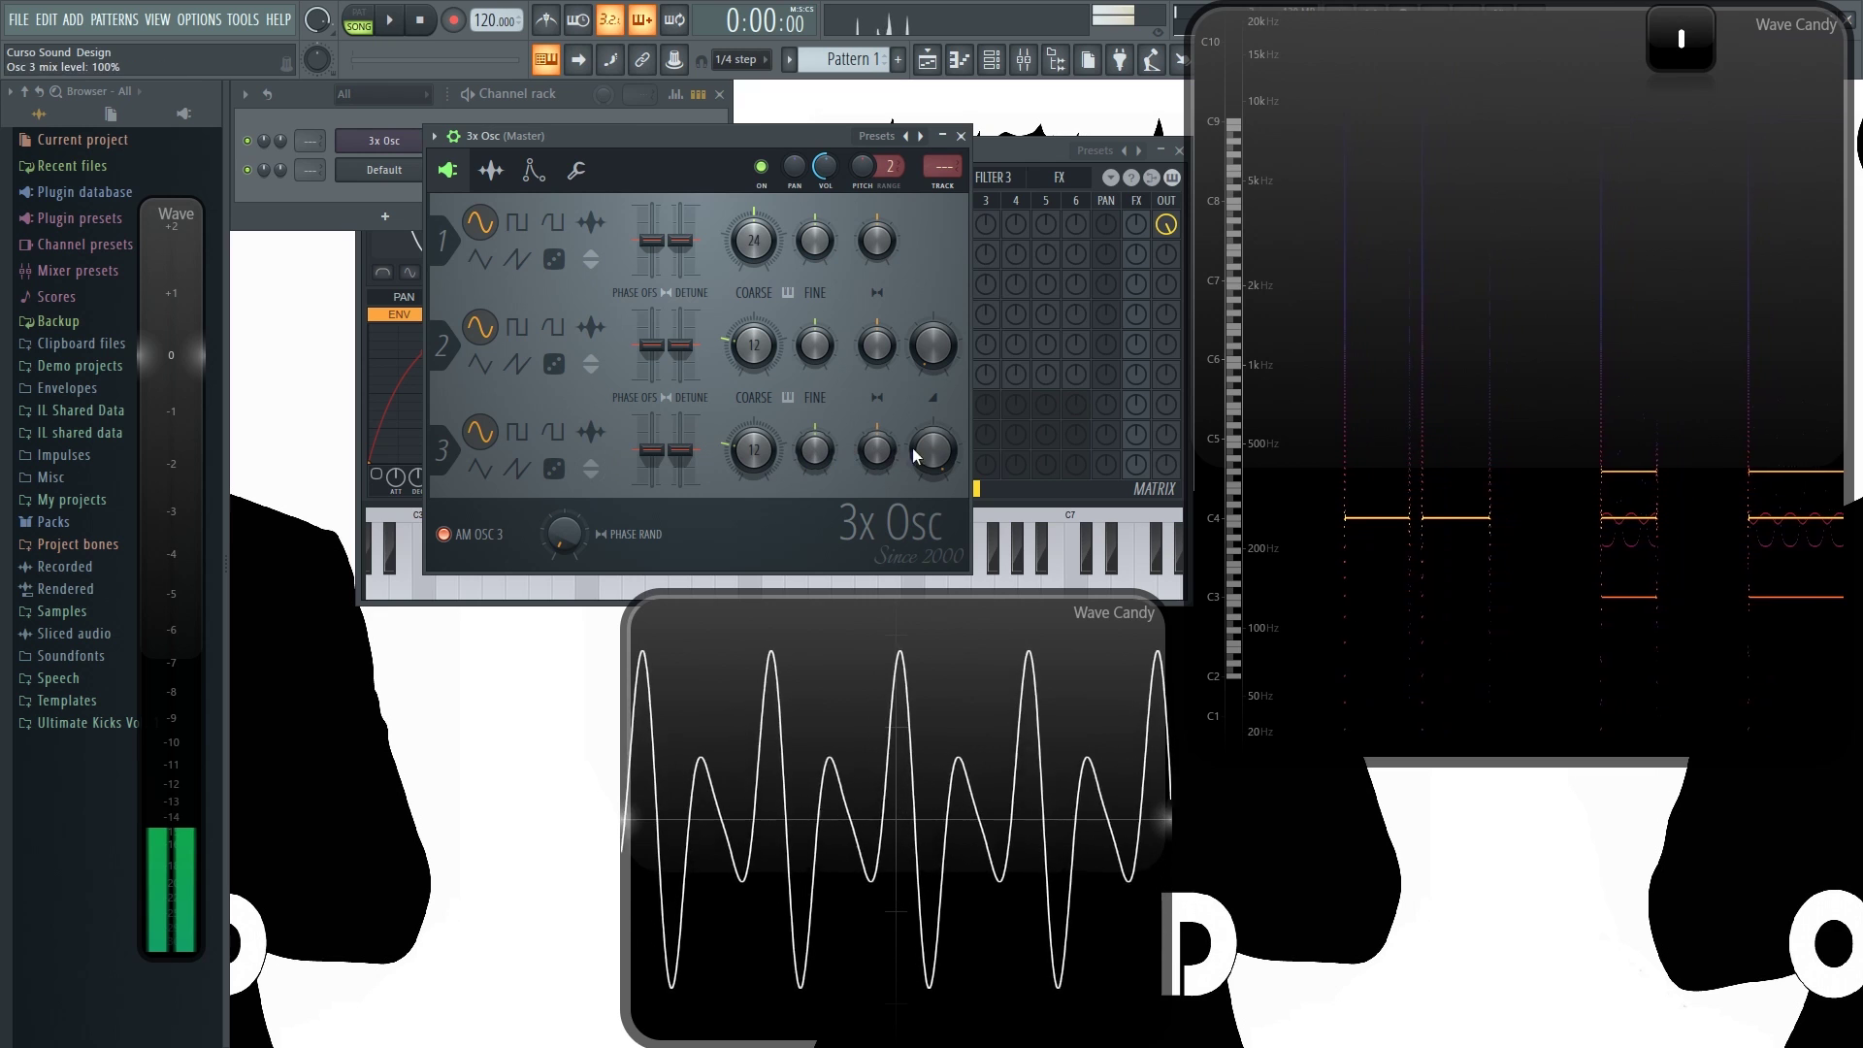
Set Sytrus operator 1 to a 1000 Hz frequency offset with a ratio of 0 and audition it at C4 and C5.
{"action": "left_click", "coordinate": [1030, 146]}
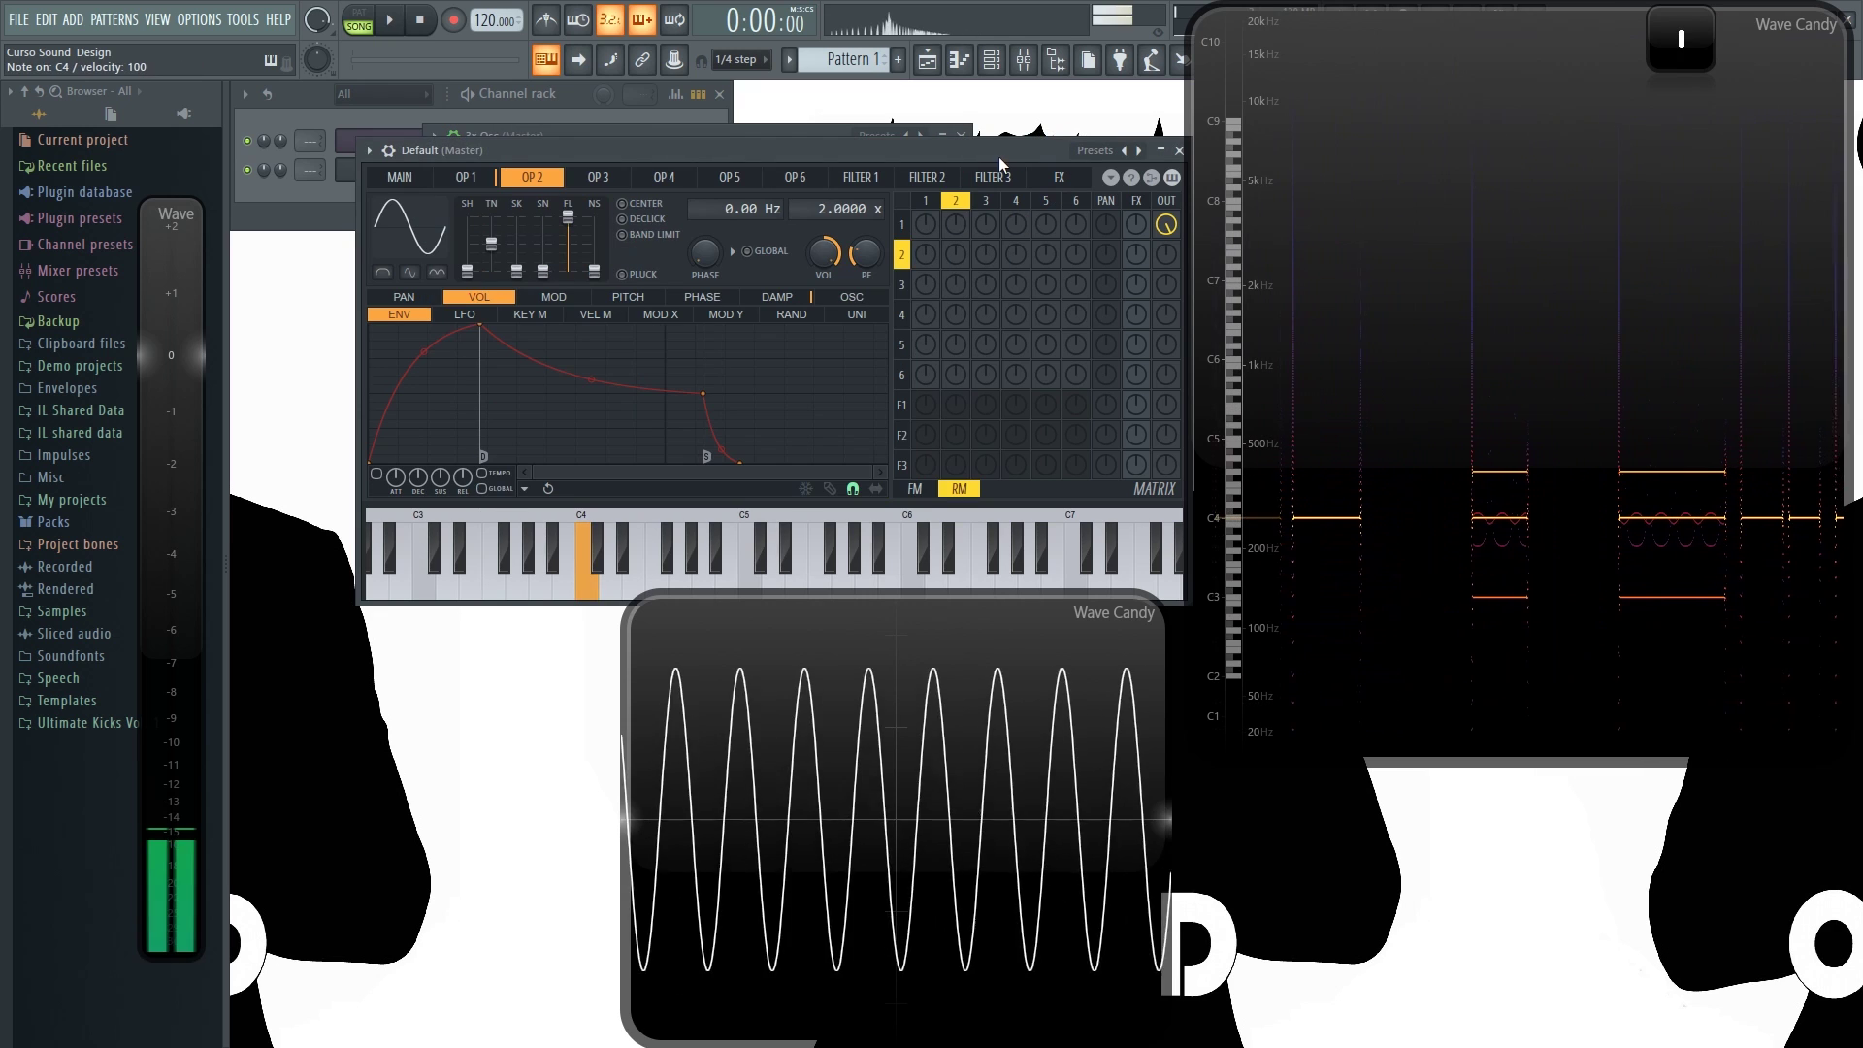
{"action": "left_click_drag", "start_coordinate": [746, 151], "coordinate": [703, 120]}
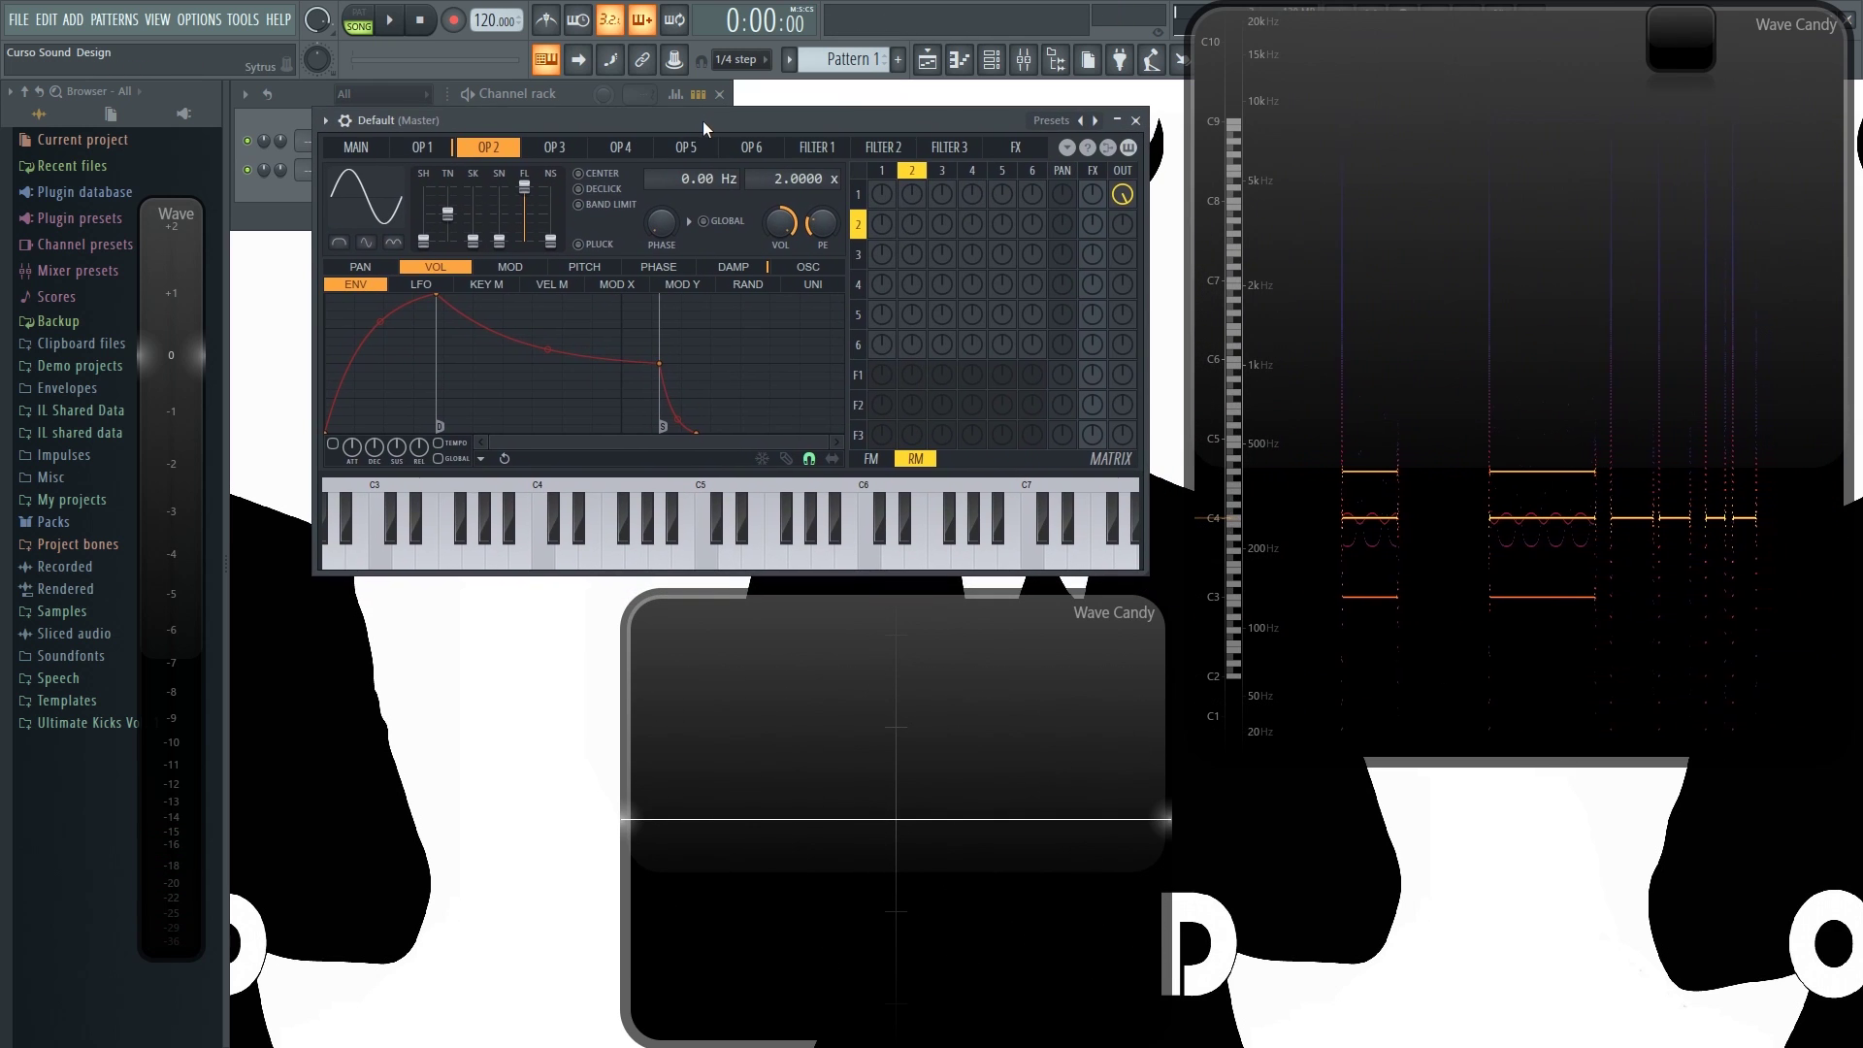
{"action": "left_click", "coordinate": [422, 147]}
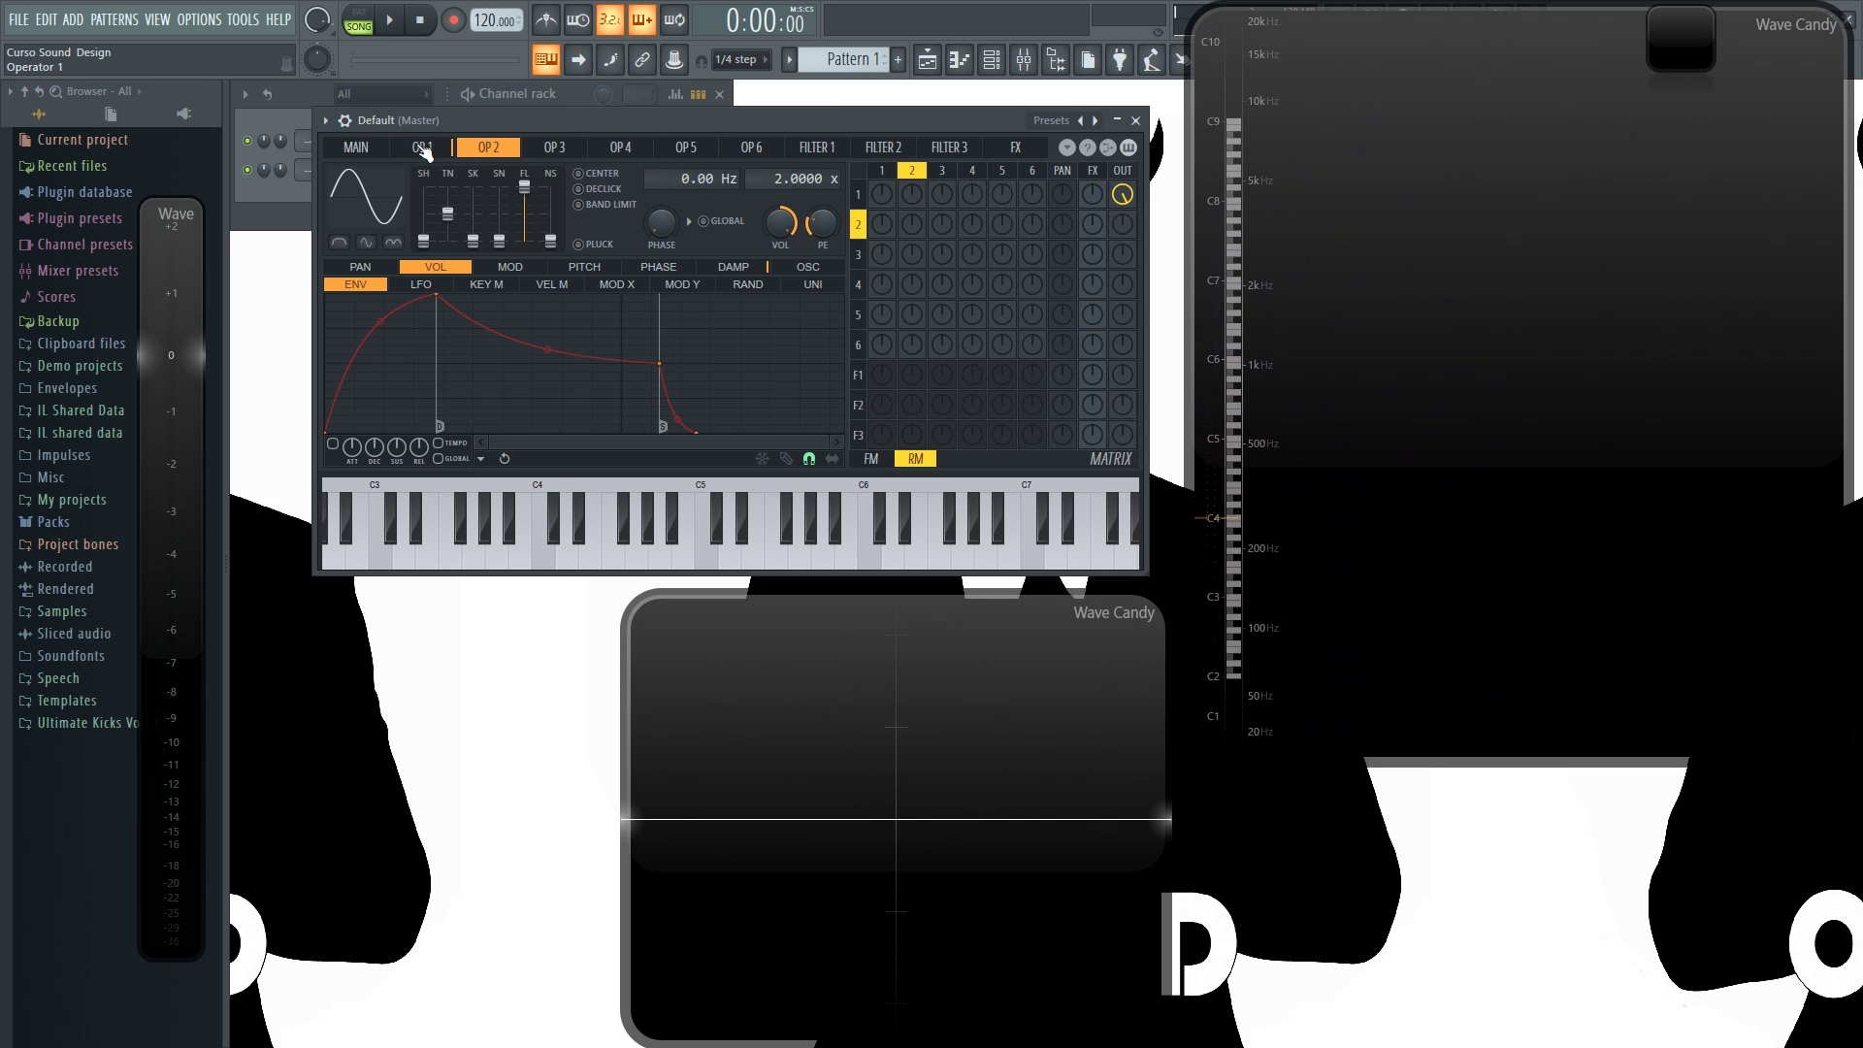
{"action": "key", "text": "z"}
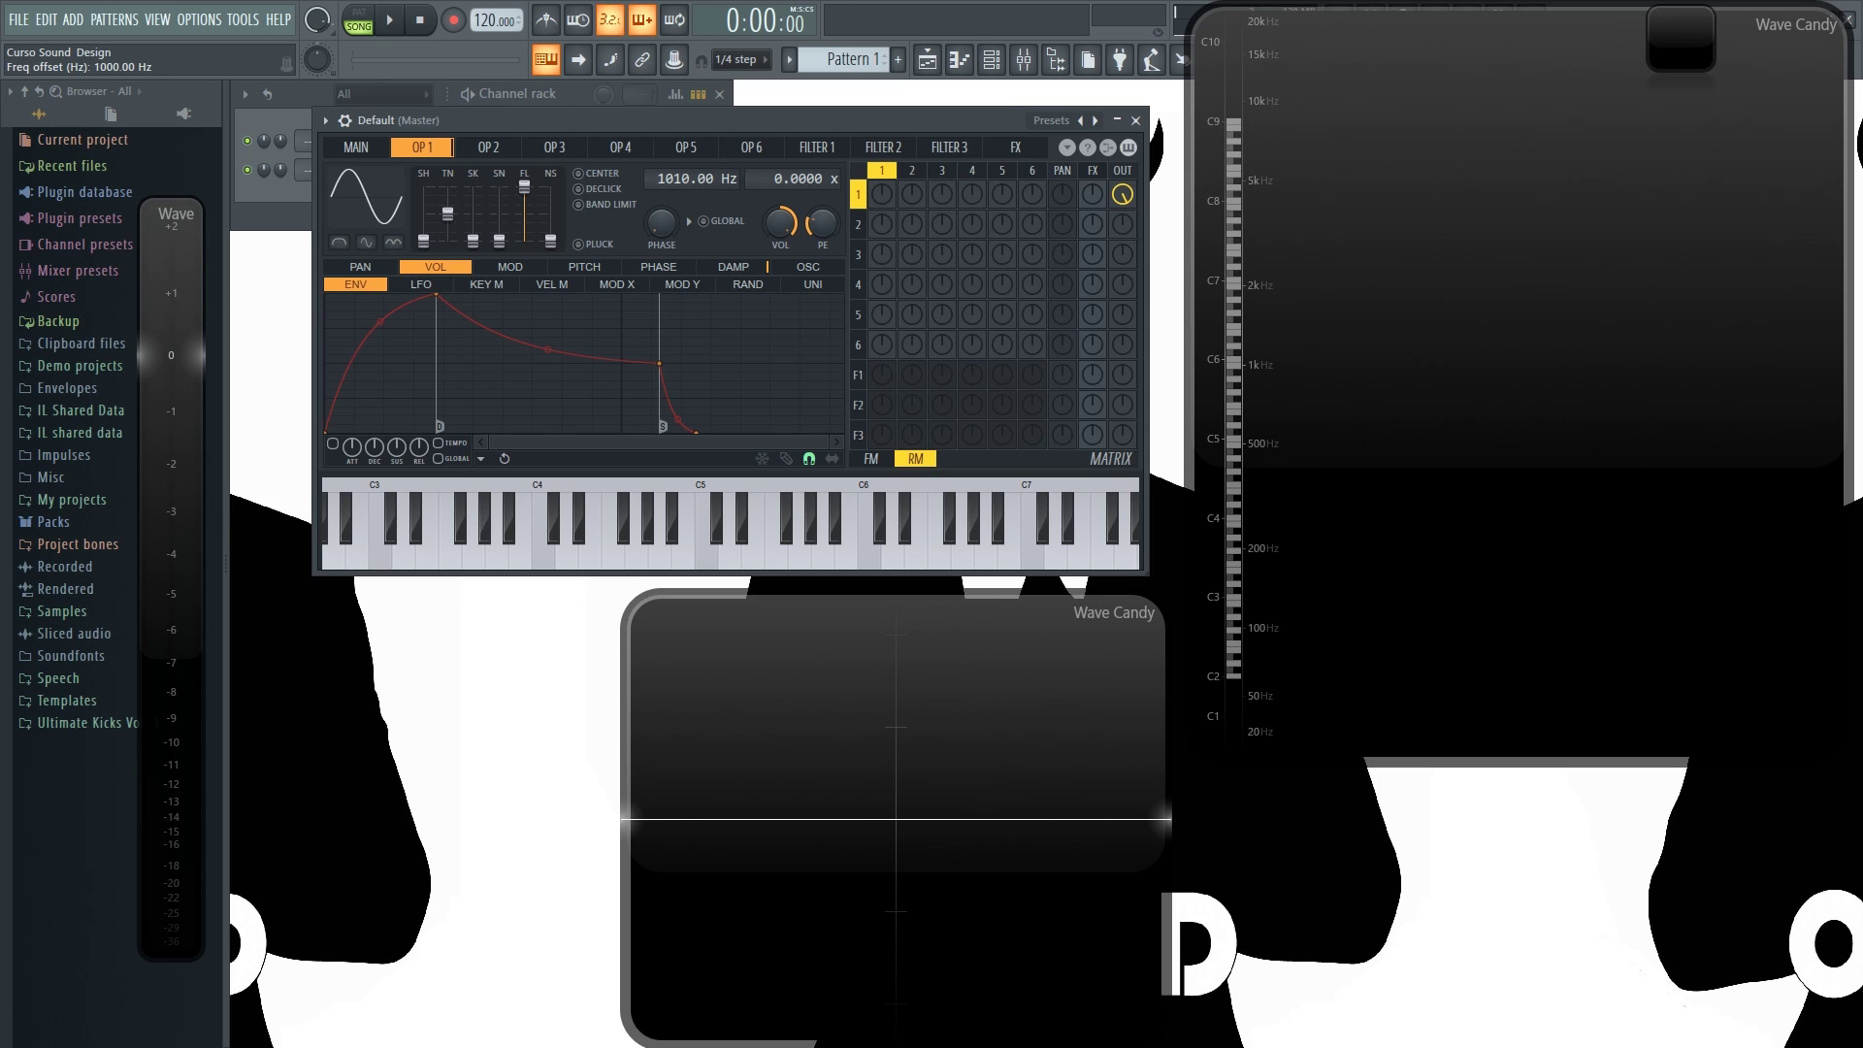
{"action": "key", "text": "z"}
{"action": "key", "text": "q"}
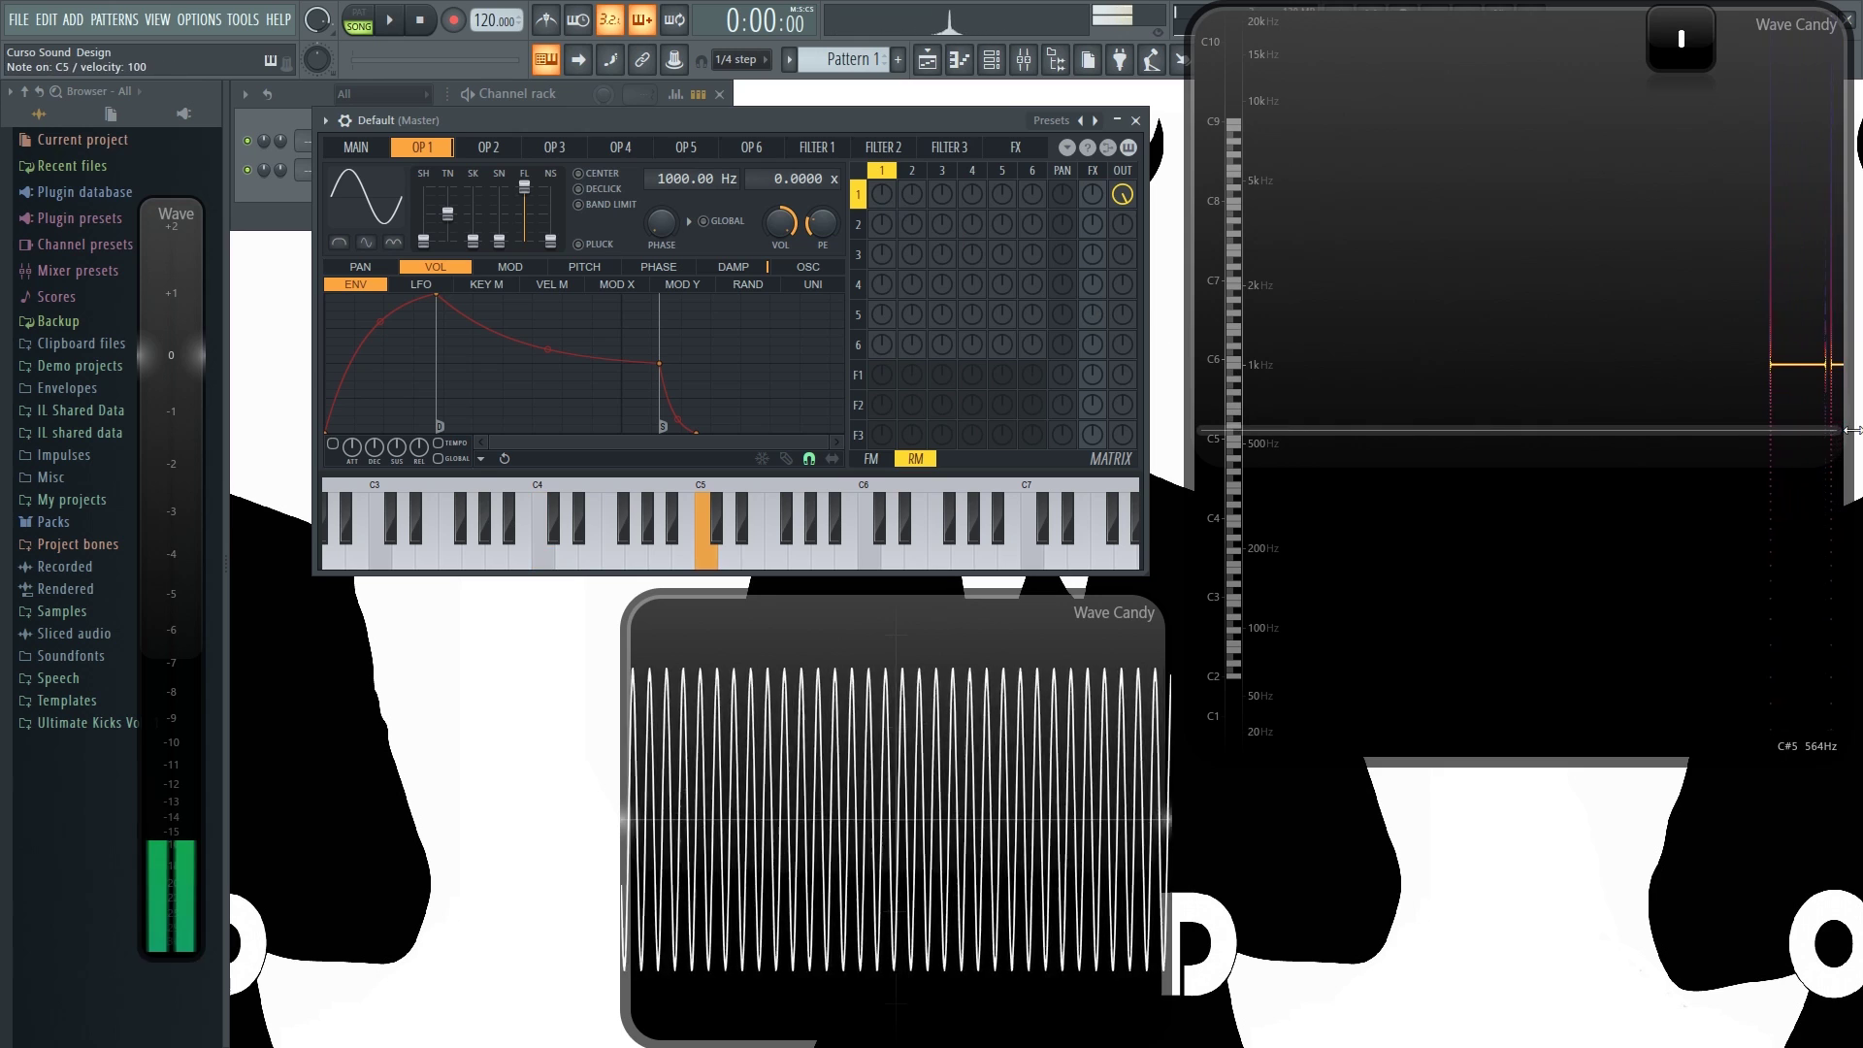
{"action": "key", "text": "z"}
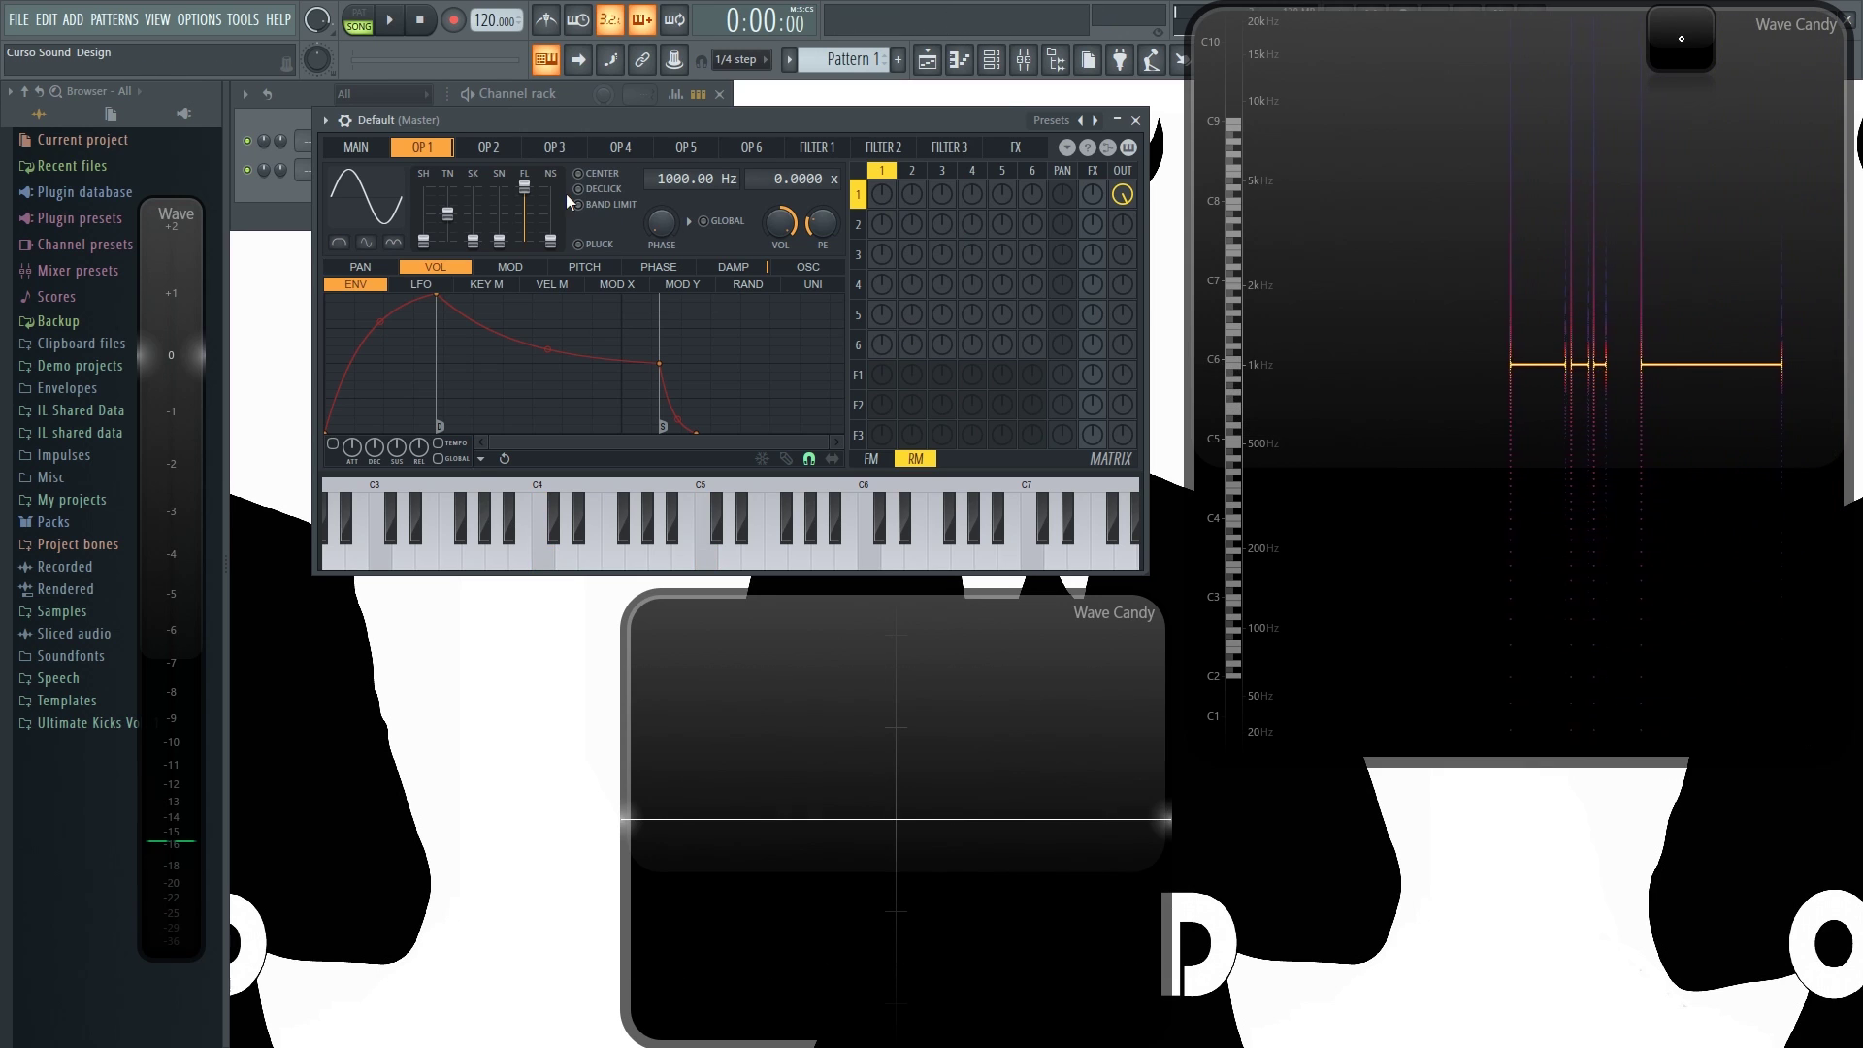
Set operator 2's frequency ratio to 0 and offset to 1 Hz, and raise its ring modulation of operator 1 in the matrix.
{"action": "left_click", "coordinate": [489, 147]}
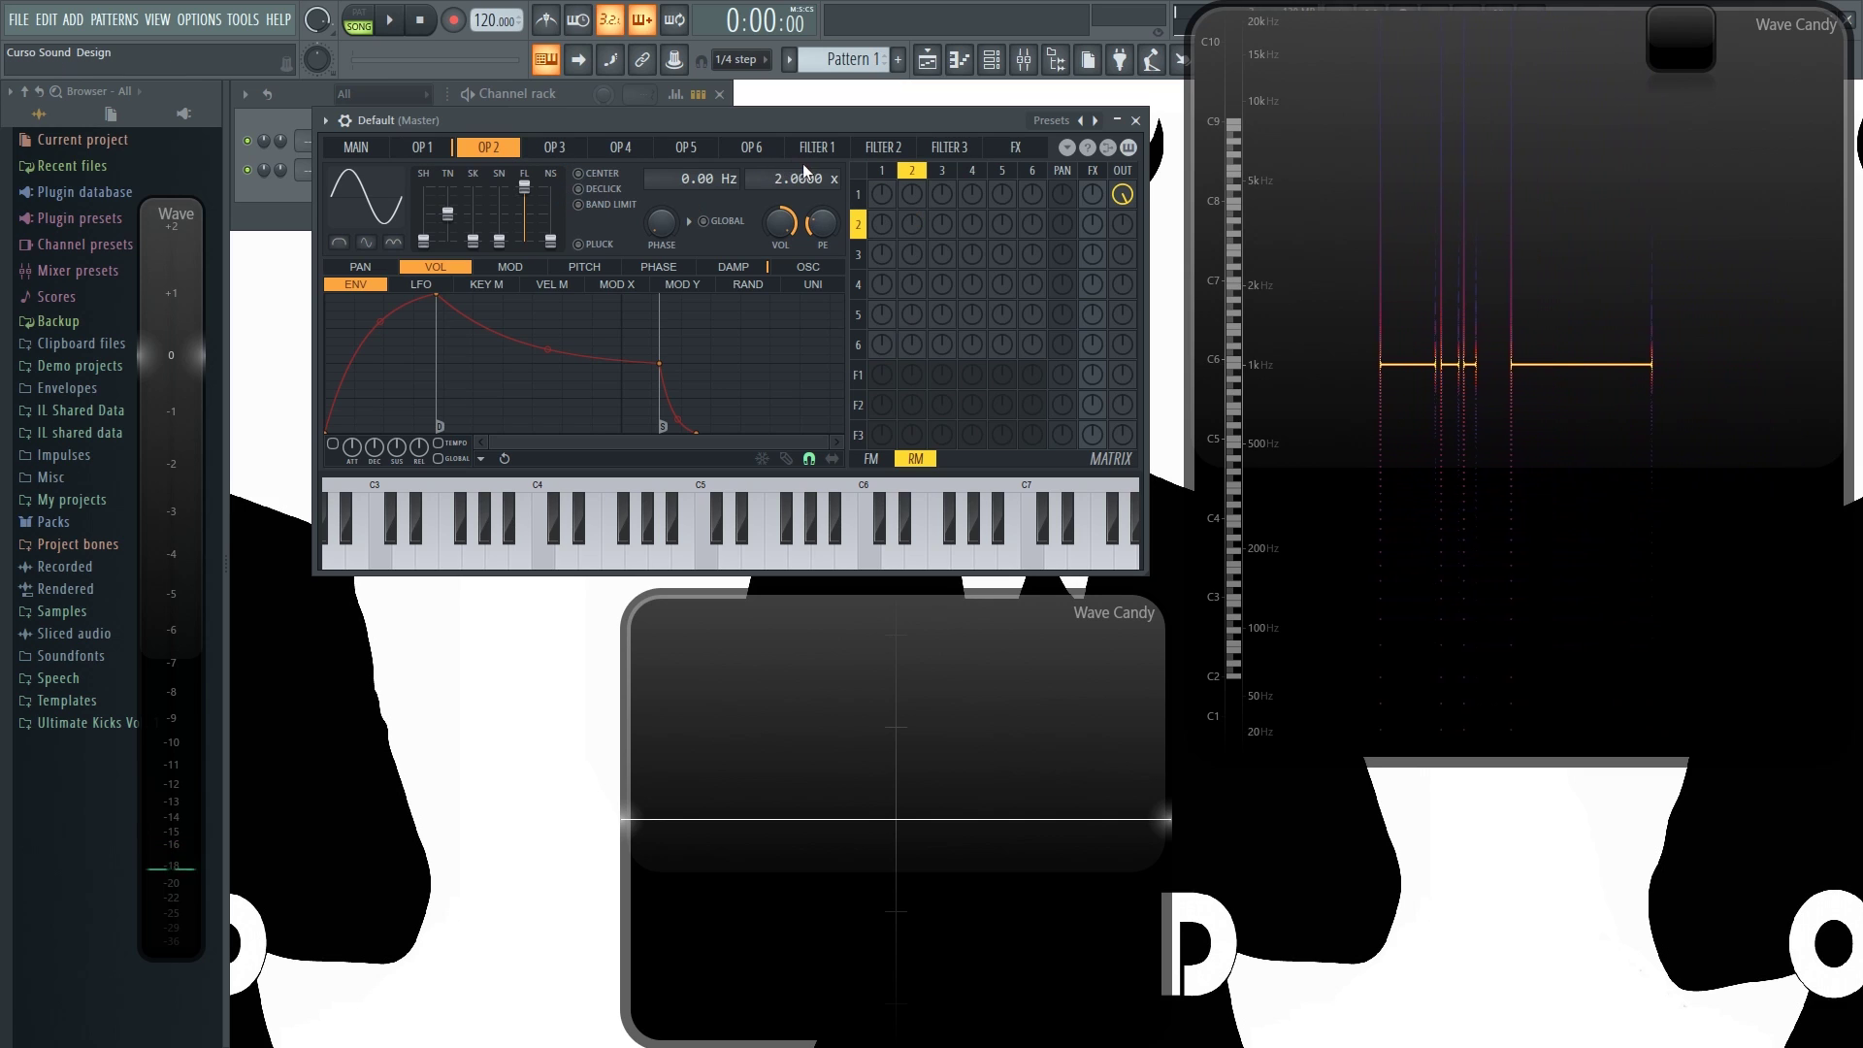
{"action": "left_click_drag", "start_coordinate": [796, 178], "coordinate": [796, 204]}
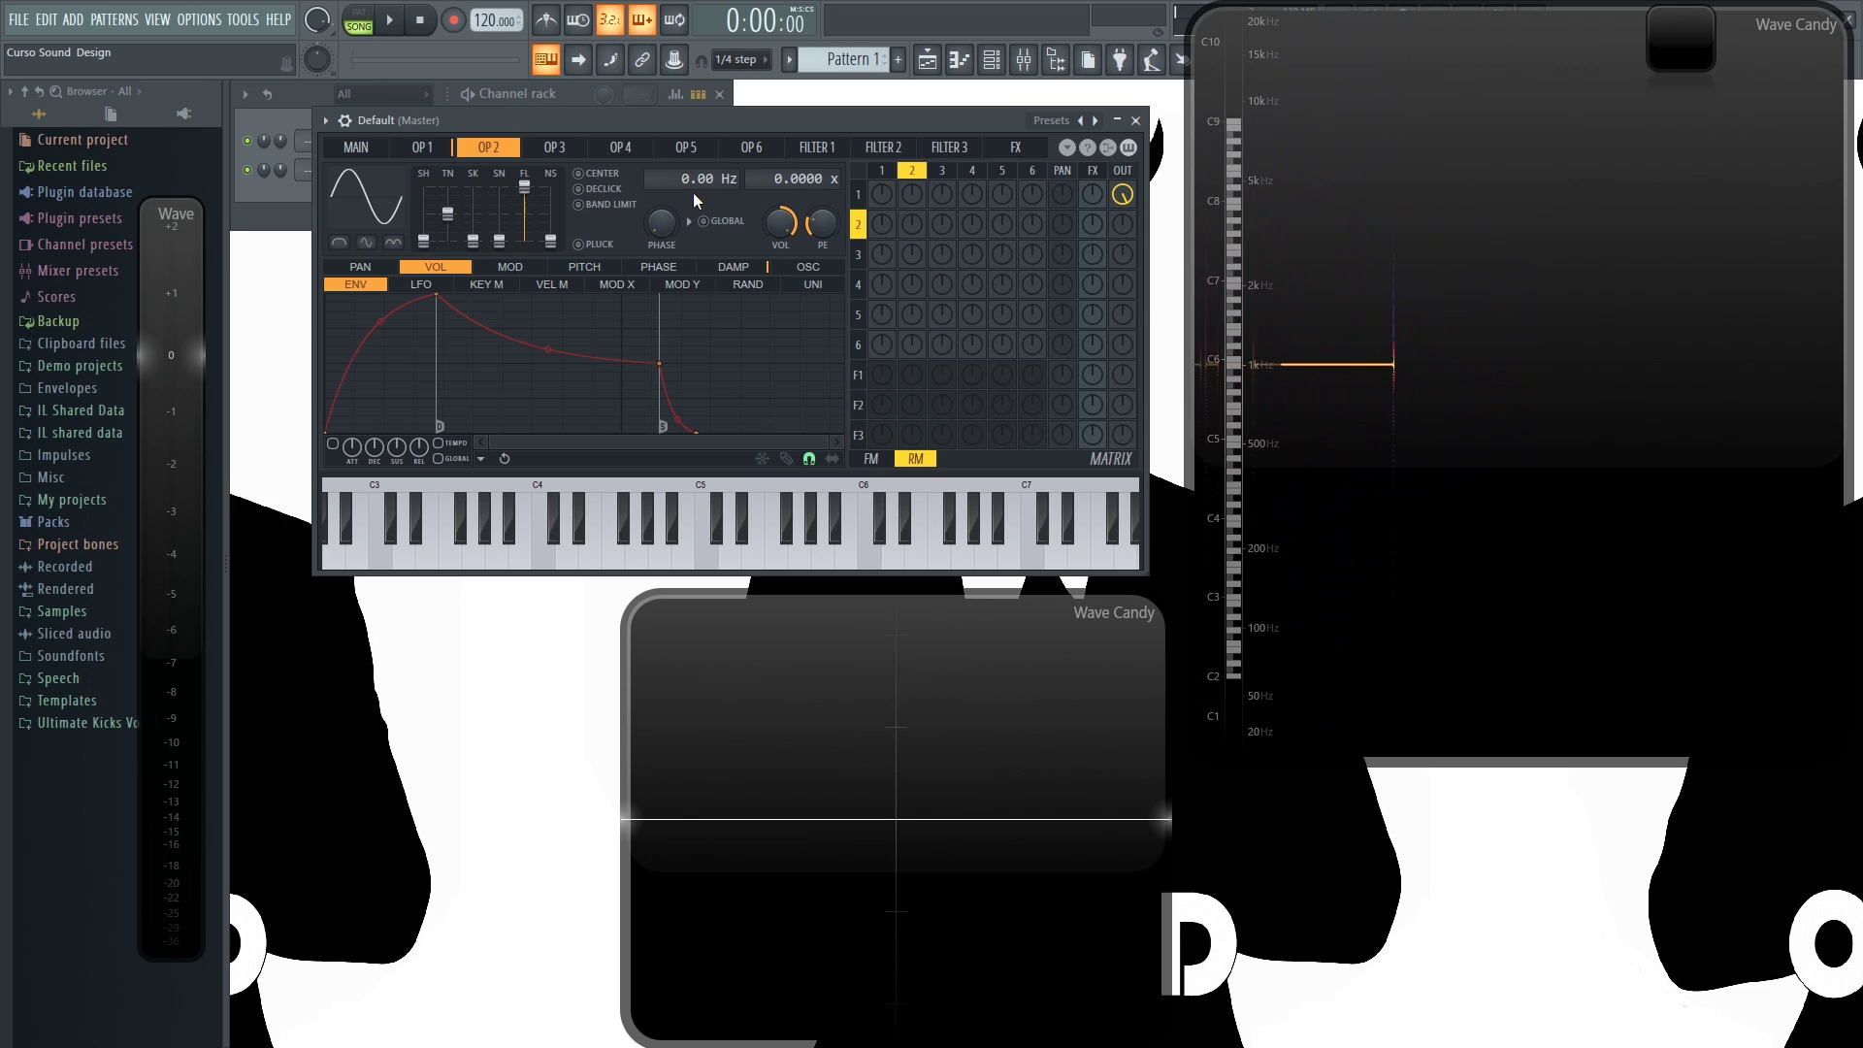
{"action": "left_click", "coordinate": [427, 151]}
{"action": "left_click", "coordinate": [476, 155]}
{"action": "left_click", "coordinate": [400, 153]}
{"action": "left_click_drag", "start_coordinate": [917, 194], "coordinate": [917, 155]}
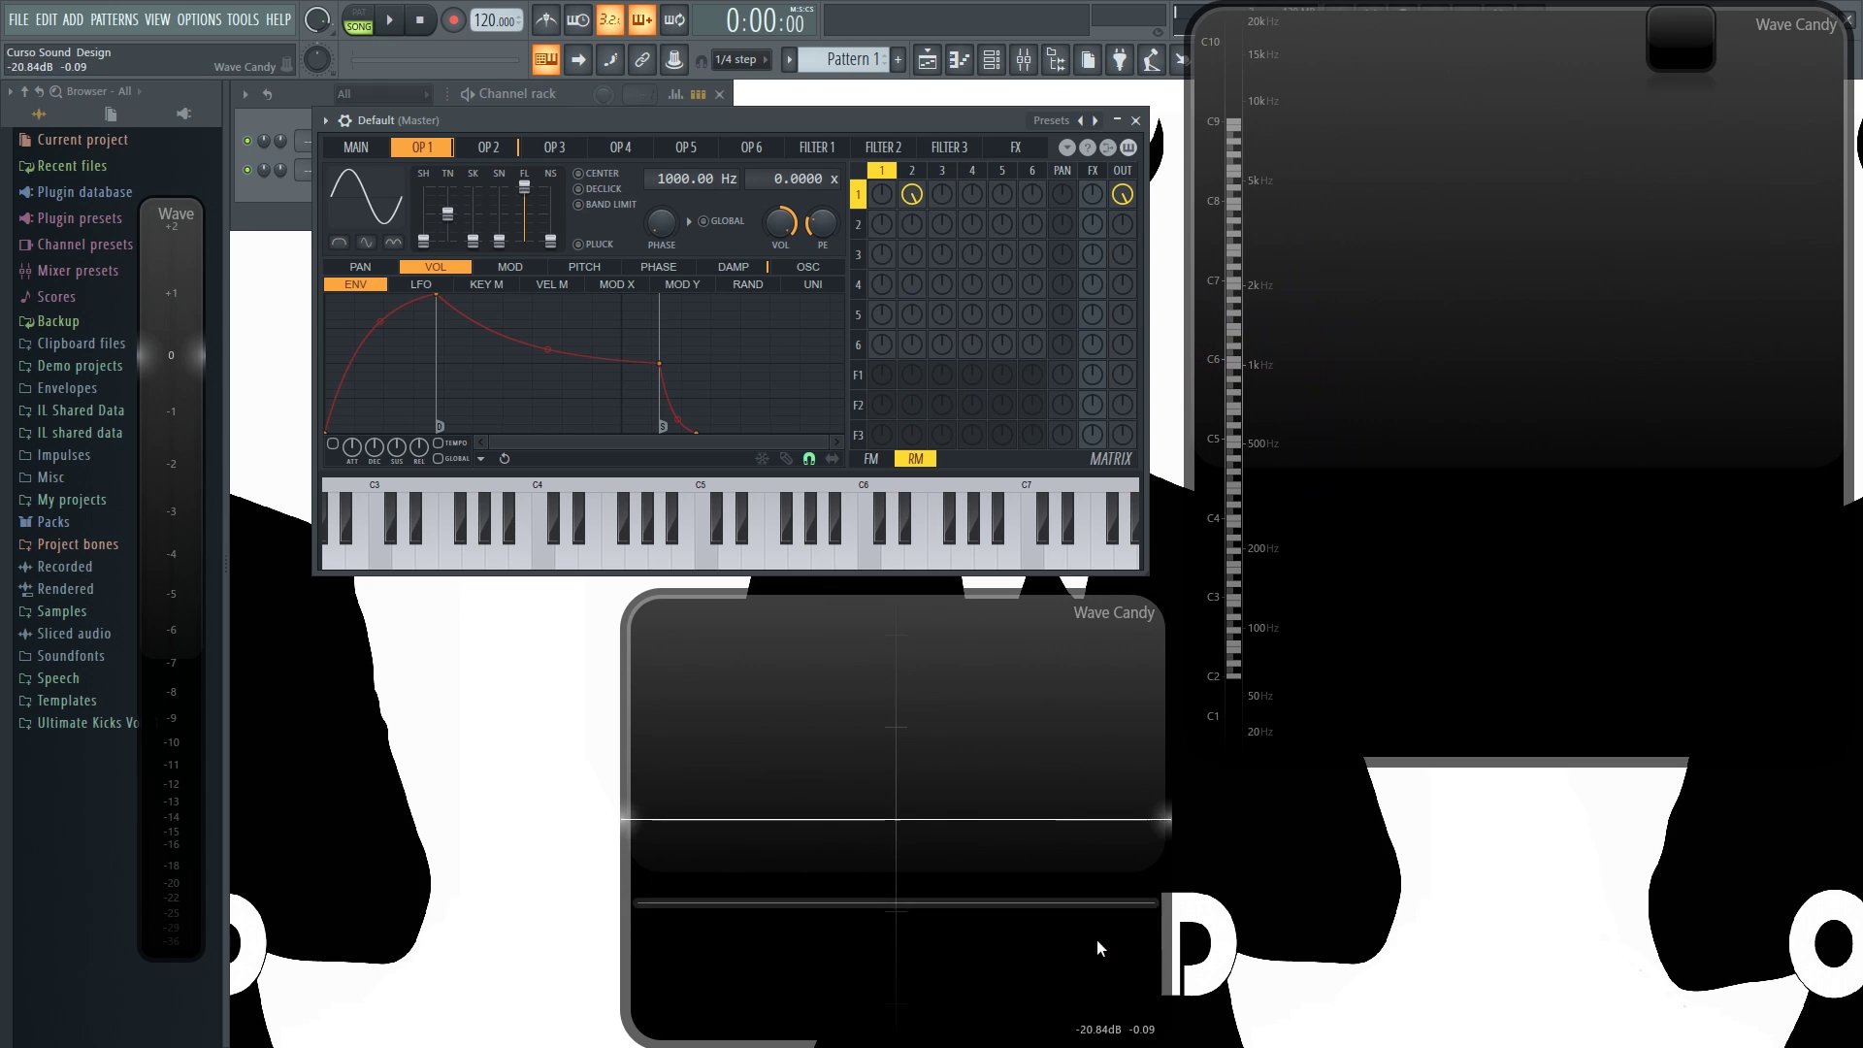
Run the transport as a timer while holding C4 to examine the 1 Hz amplitude modulation, and stop it.
{"action": "key", "text": "space"}
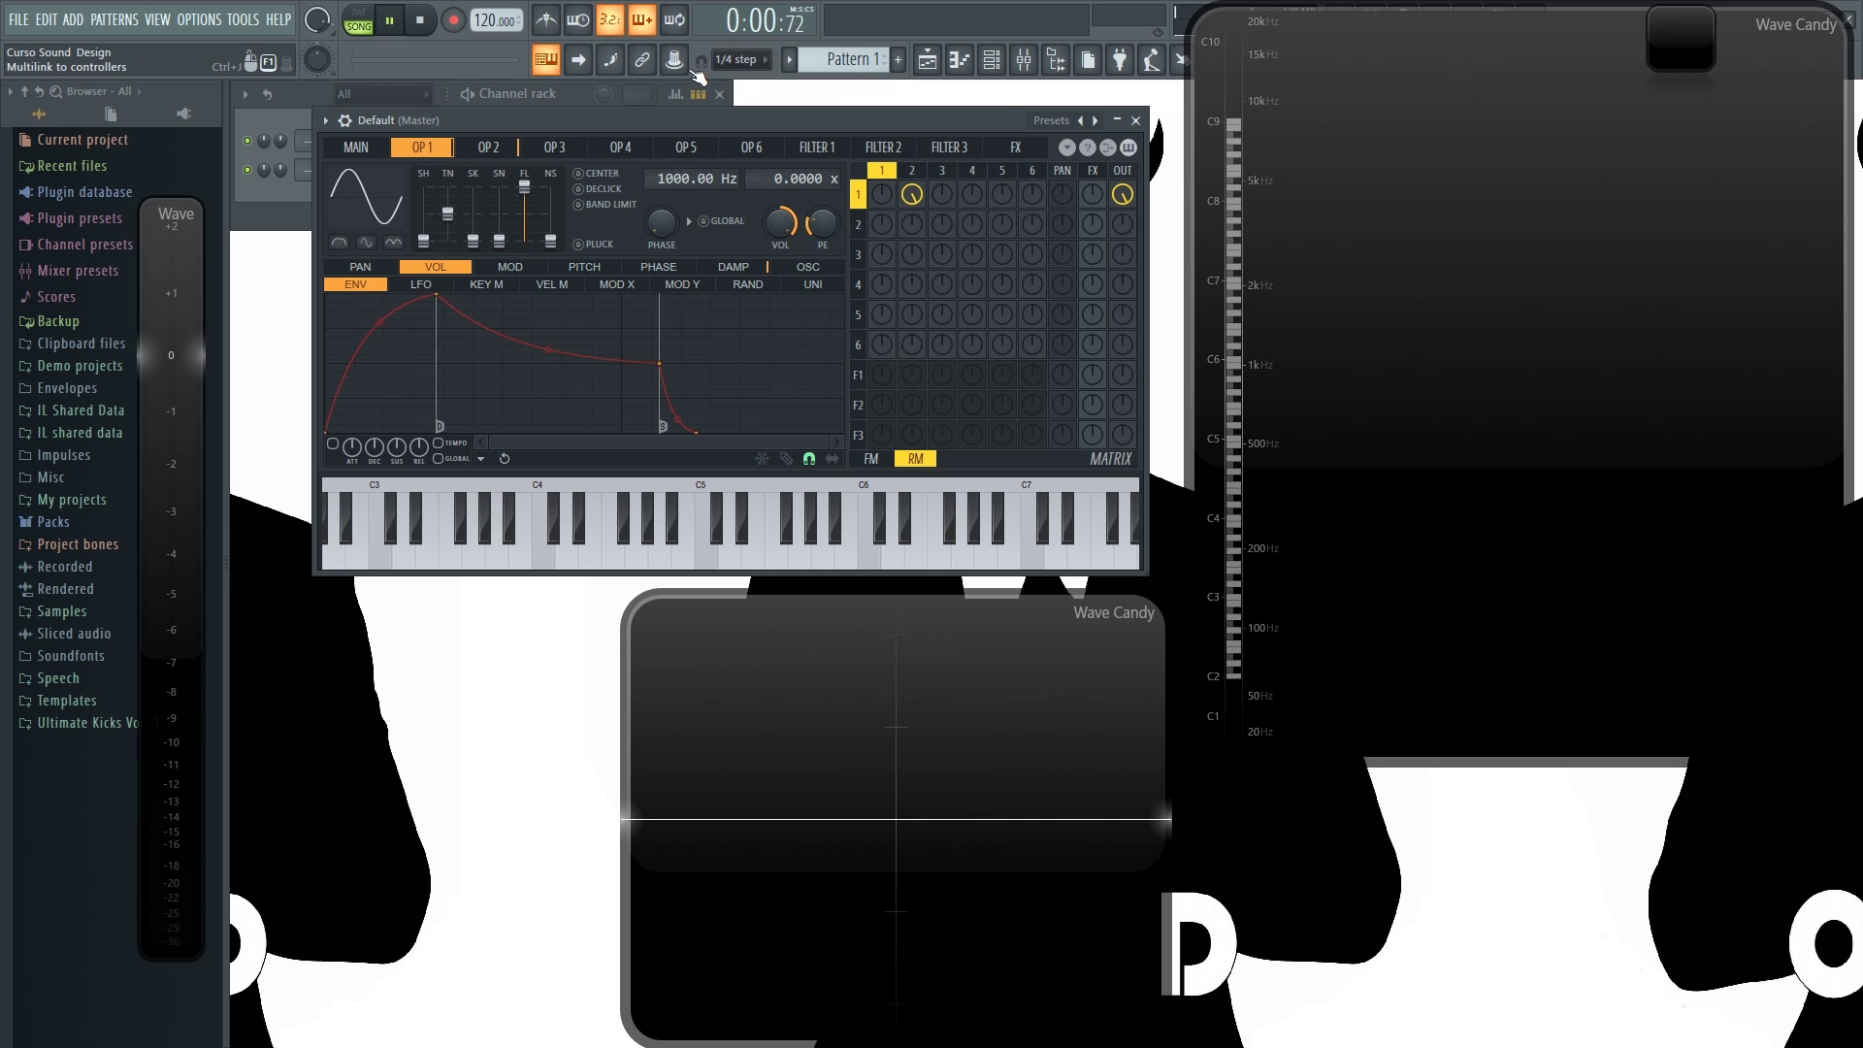
{"action": "key", "text": "z"}
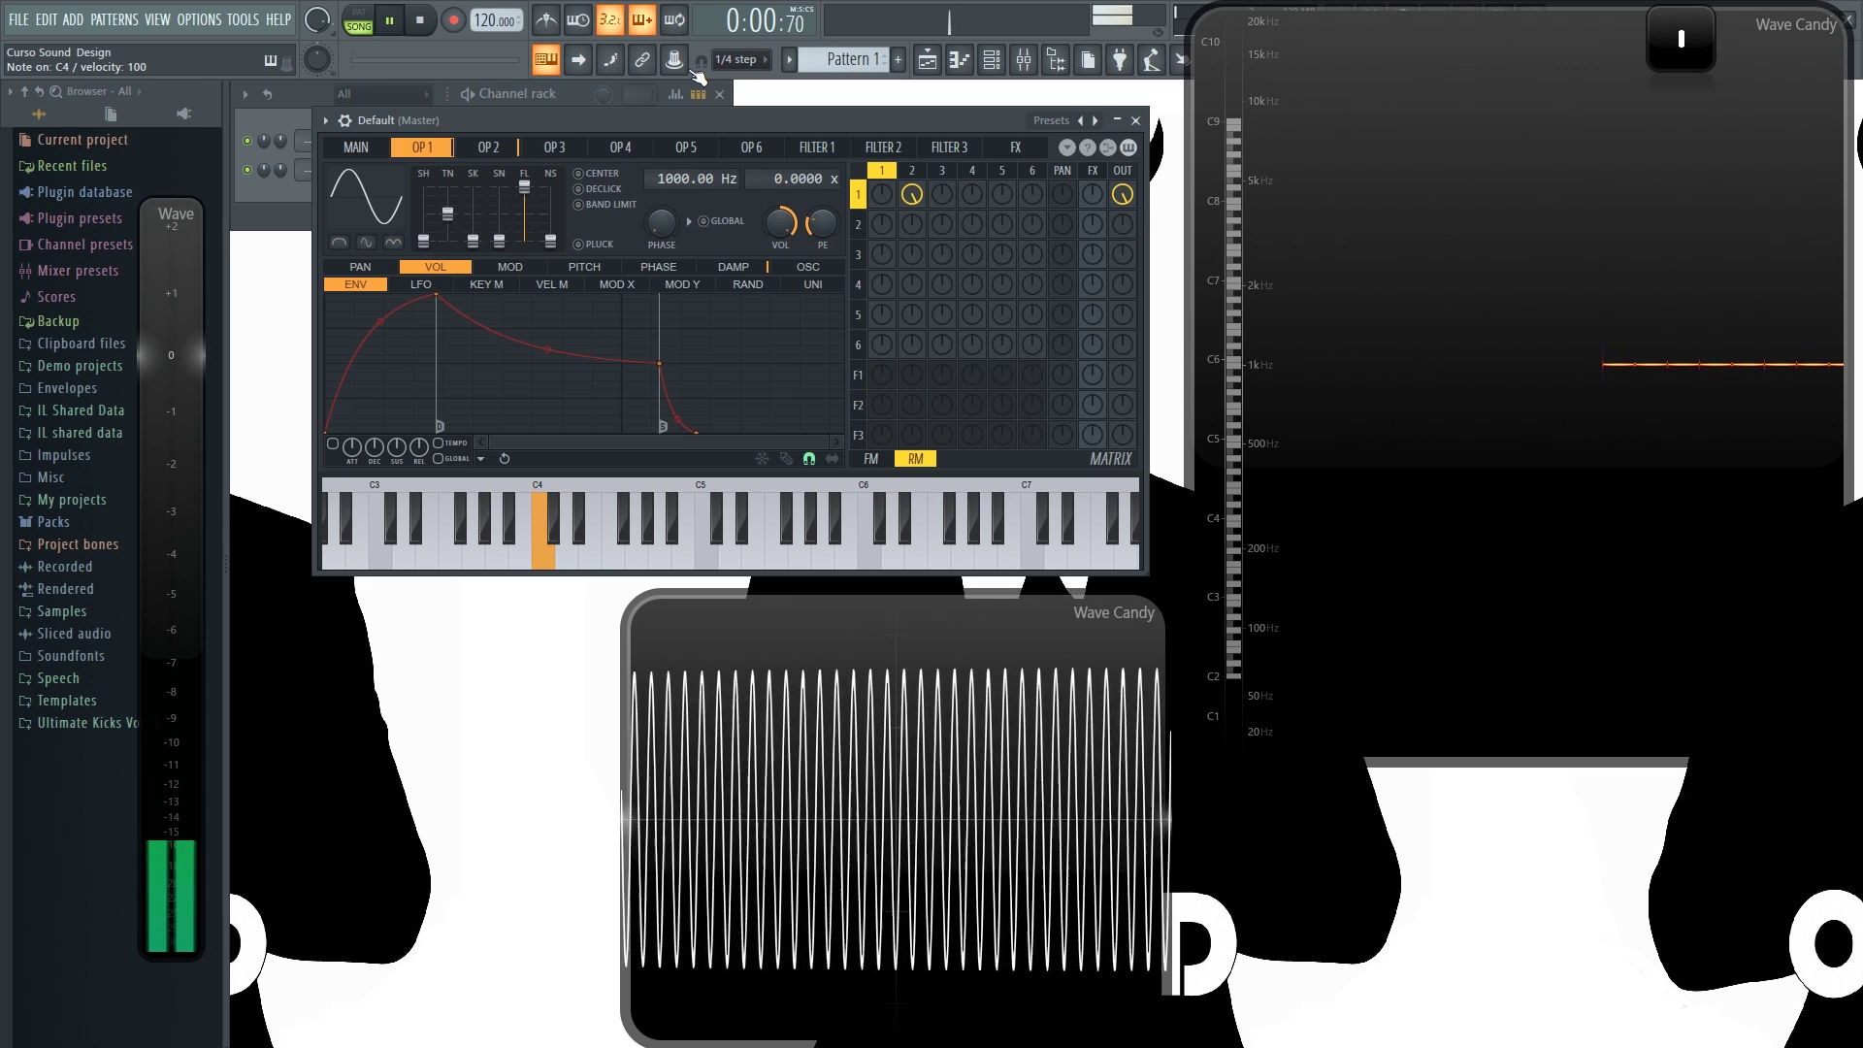
{"action": "key", "text": "space"}
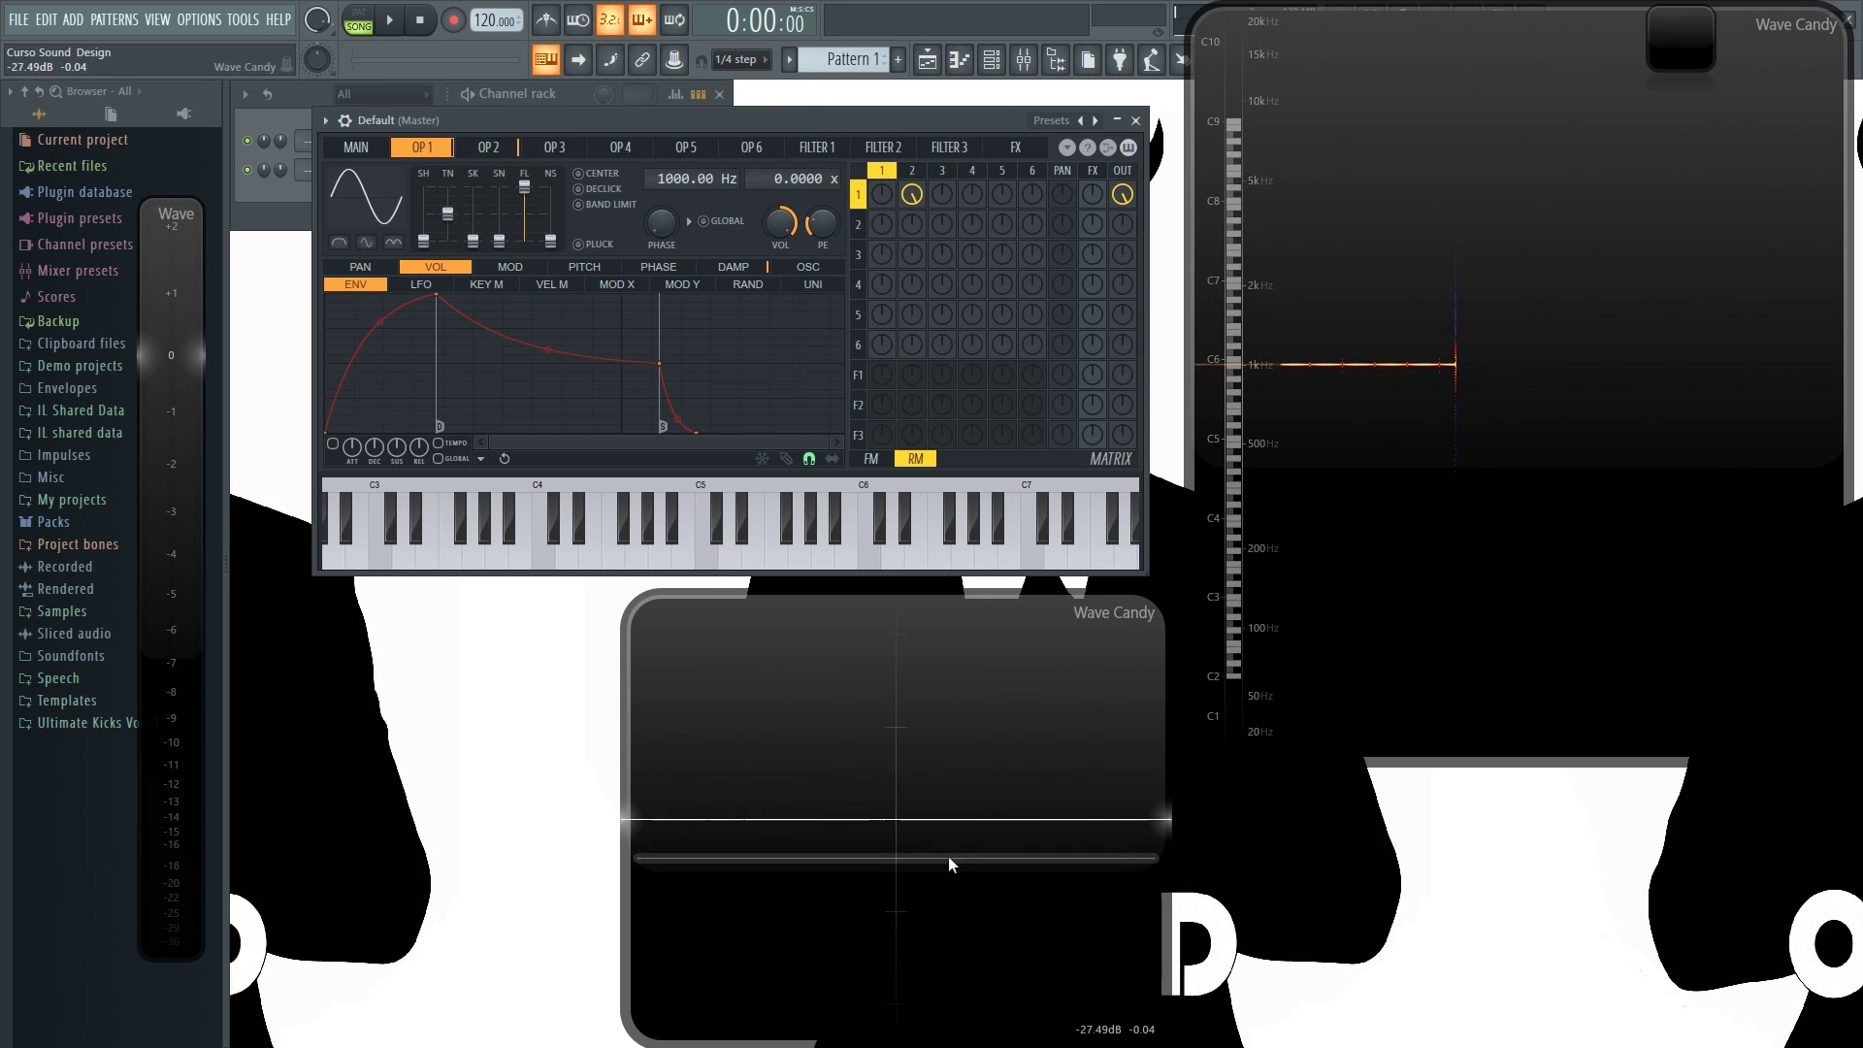
Raise operator 2's frequency offset to 10 Hz and continue increasing it gradually while C4 sounds.
{"action": "left_click", "coordinate": [519, 148]}
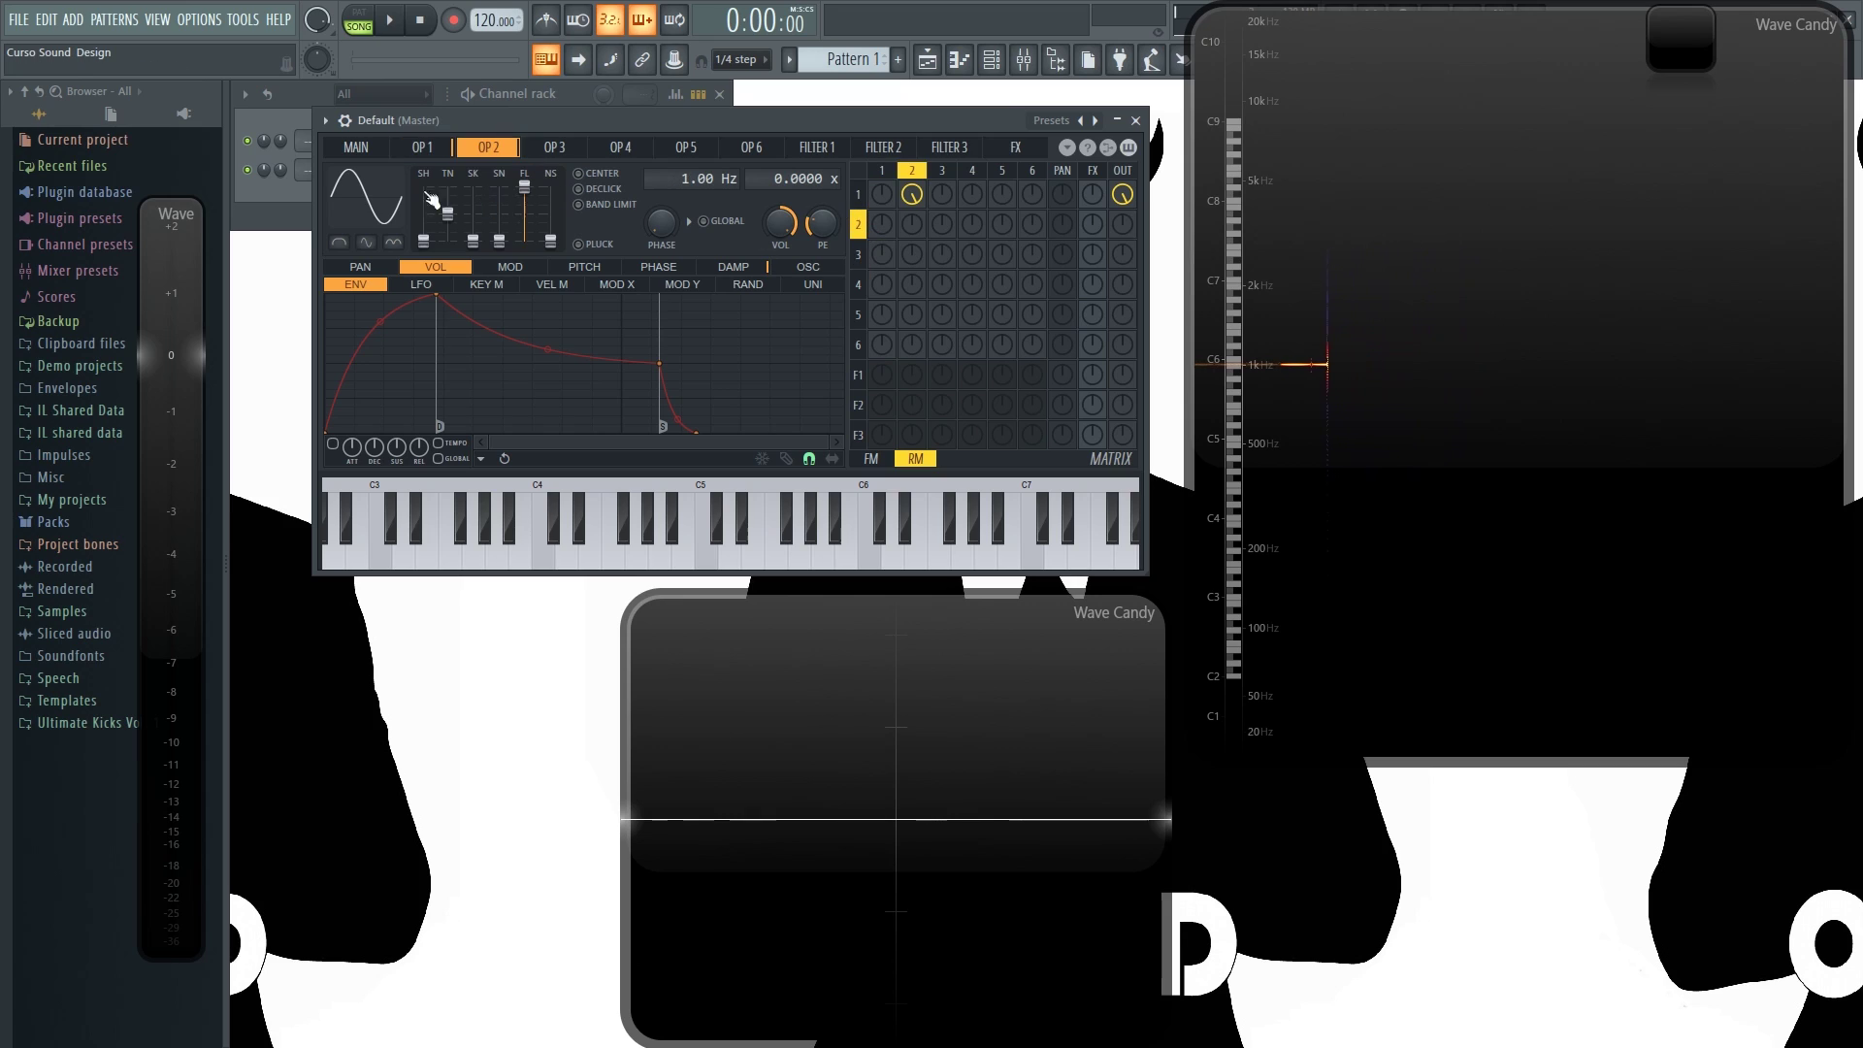
{"action": "left_click", "coordinate": [423, 150]}
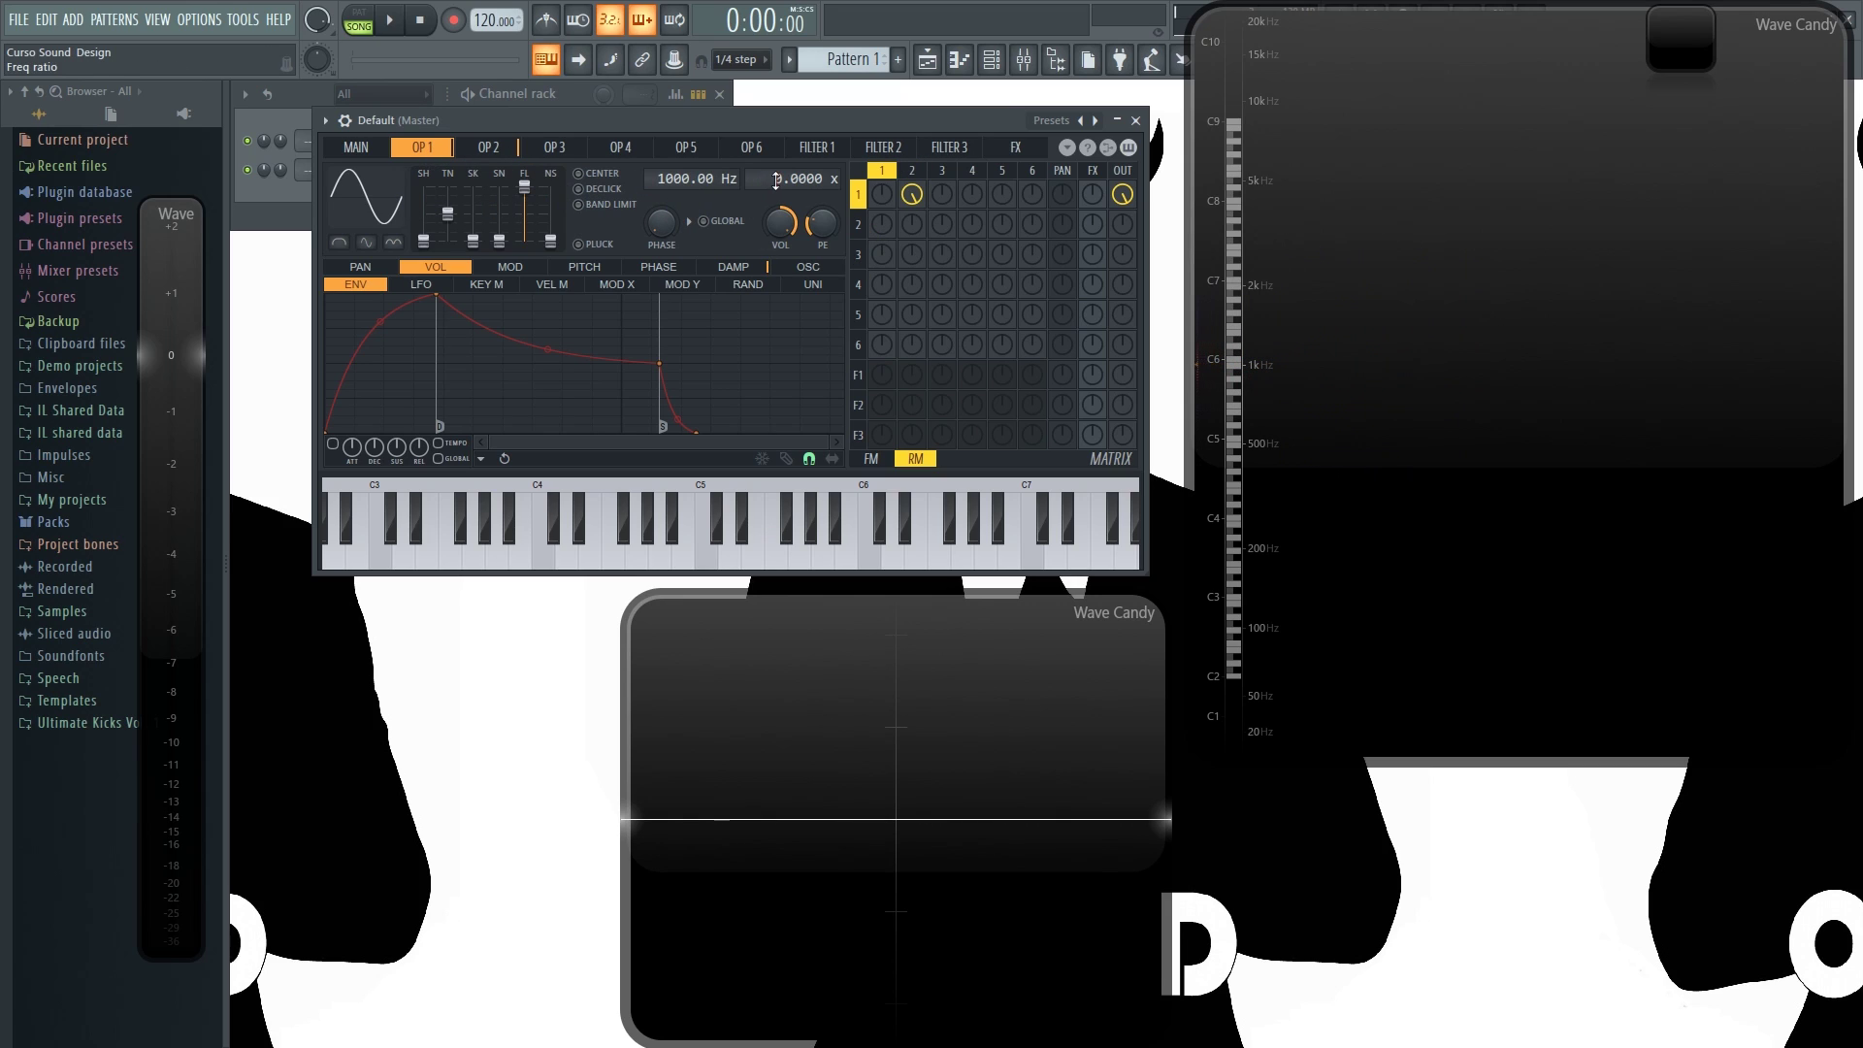
{"action": "left_click", "coordinate": [504, 152]}
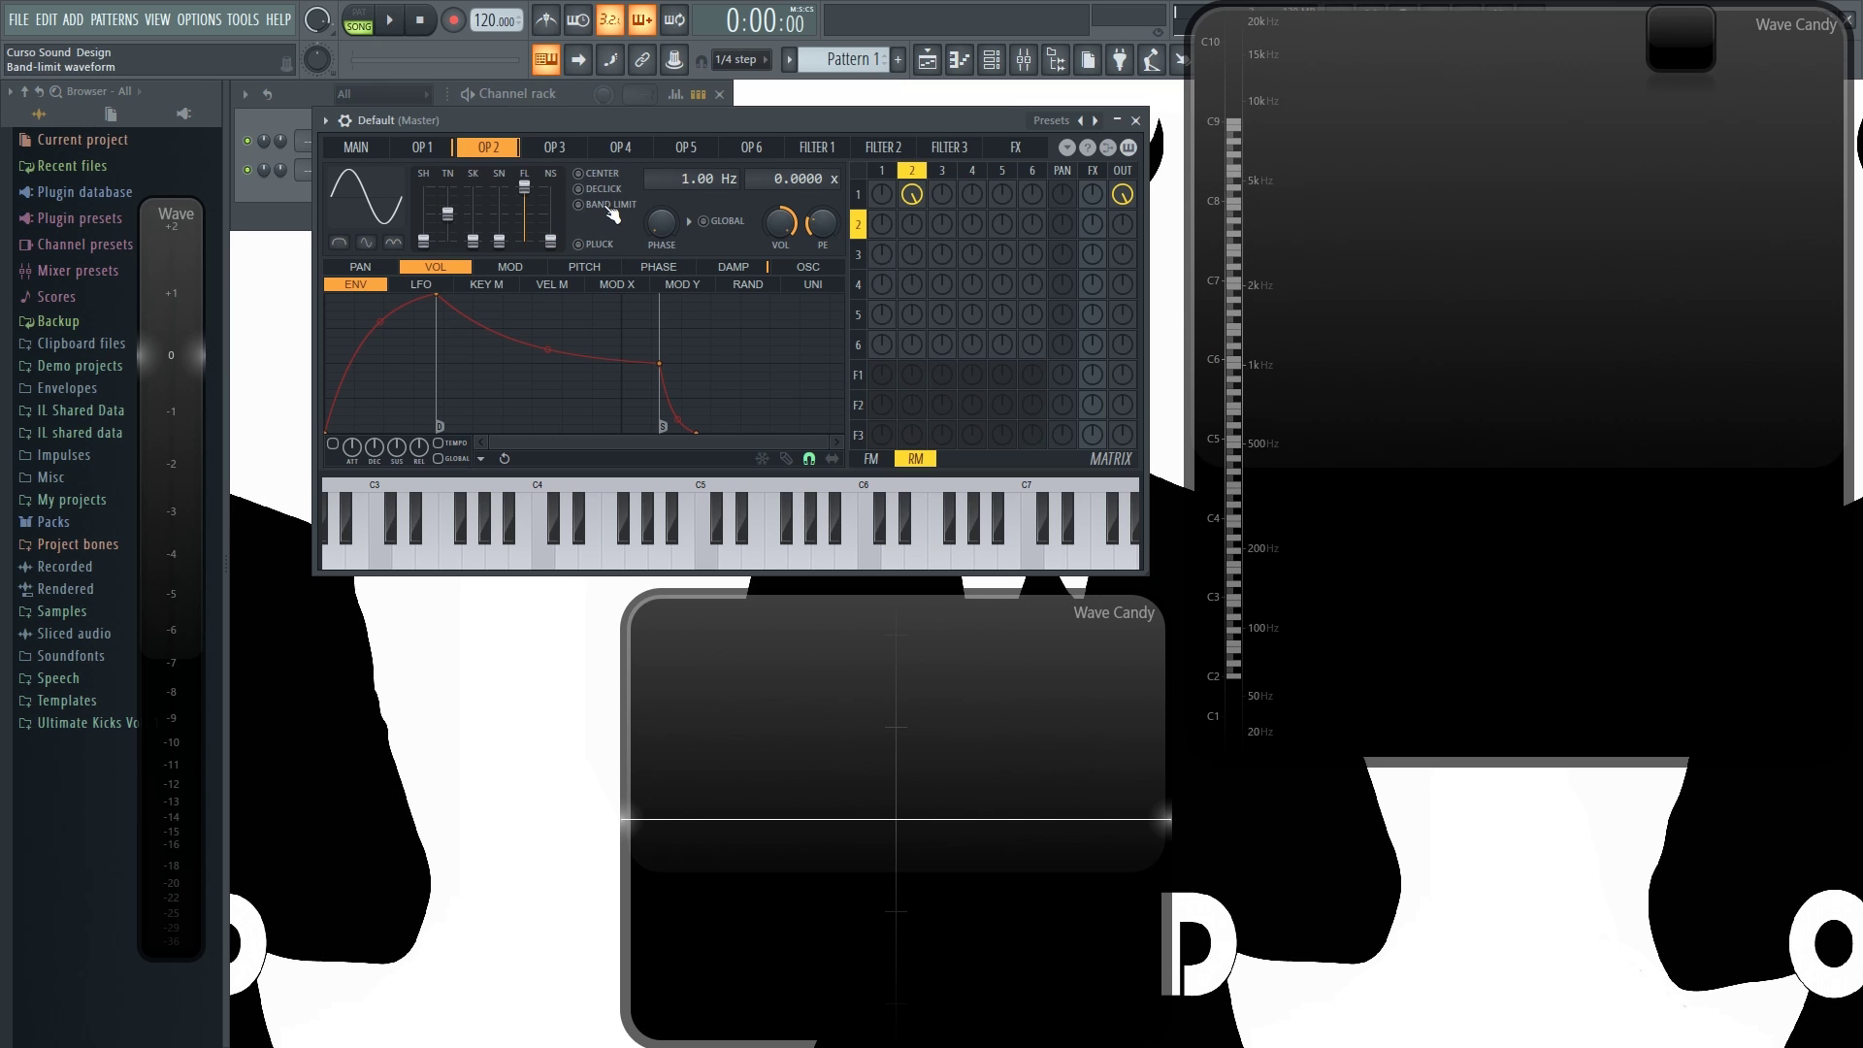
{"action": "left_click_drag", "start_coordinate": [681, 178], "coordinate": [681, 171]}
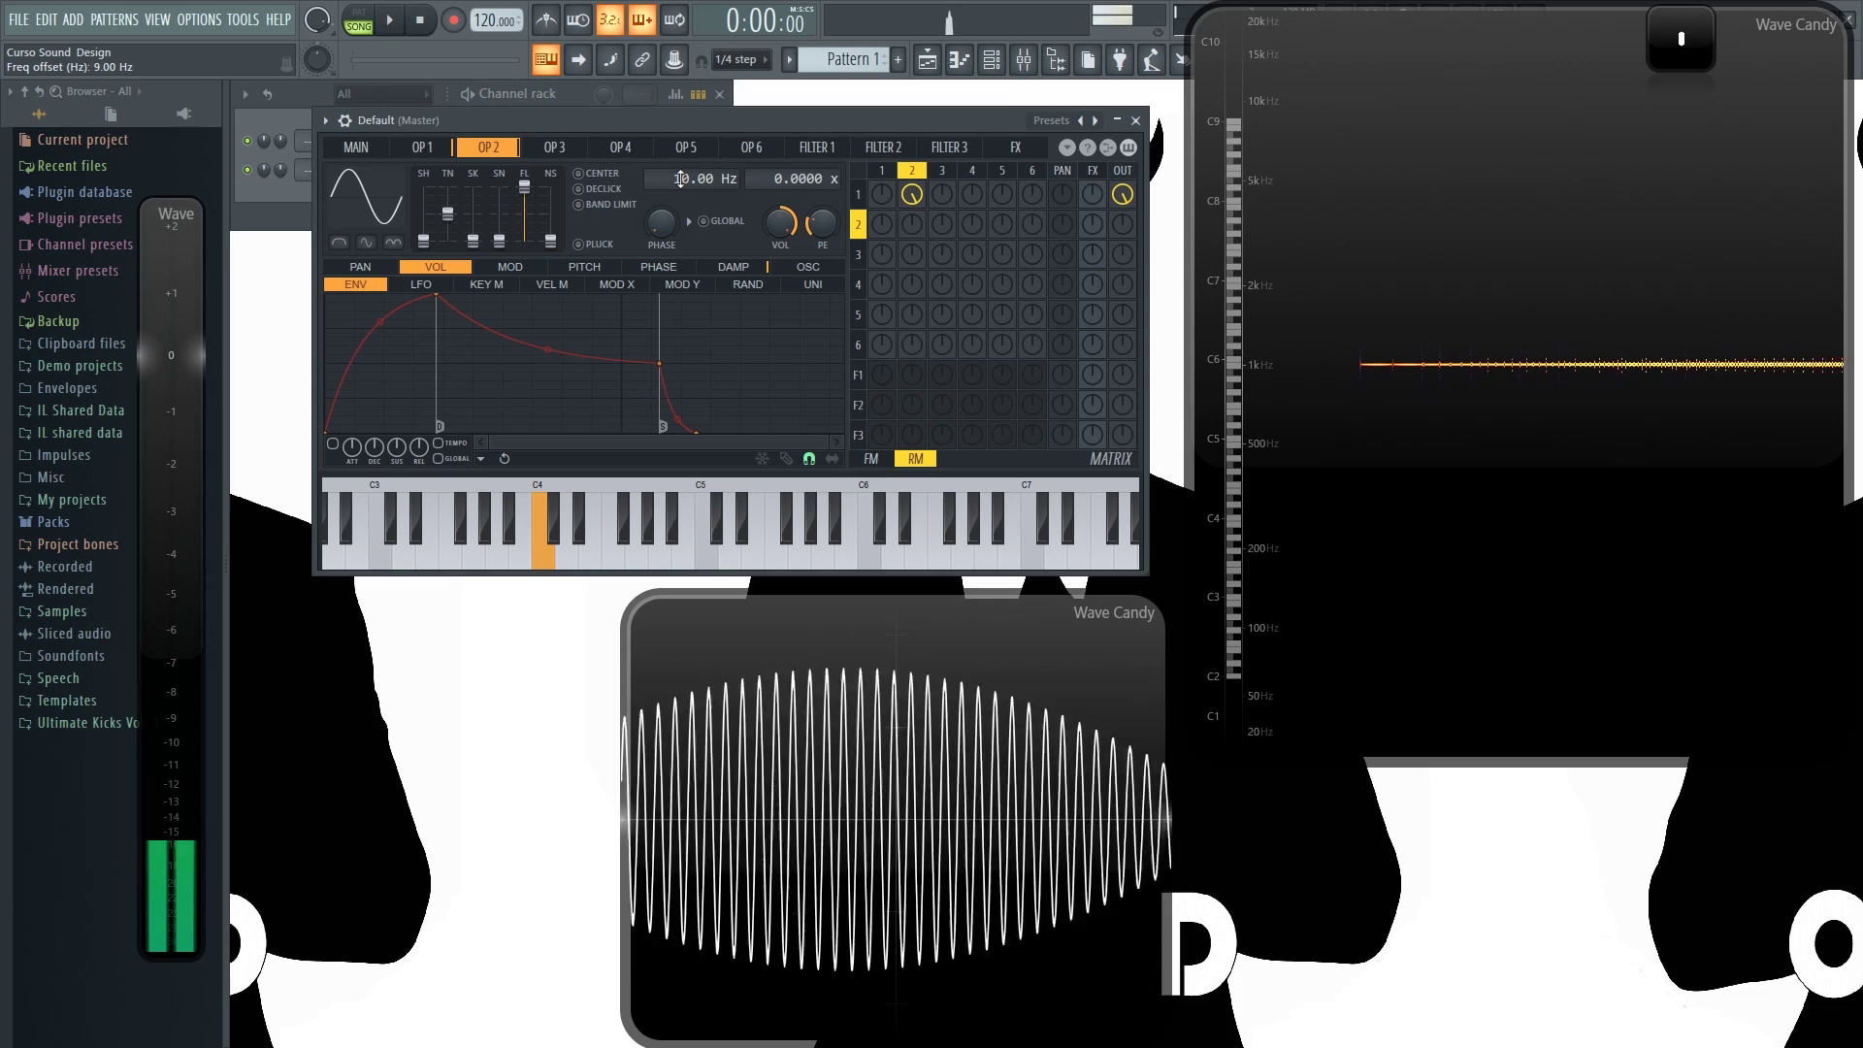
{"action": "left_click_drag", "start_coordinate": [681, 179], "coordinate": [682, 101]}
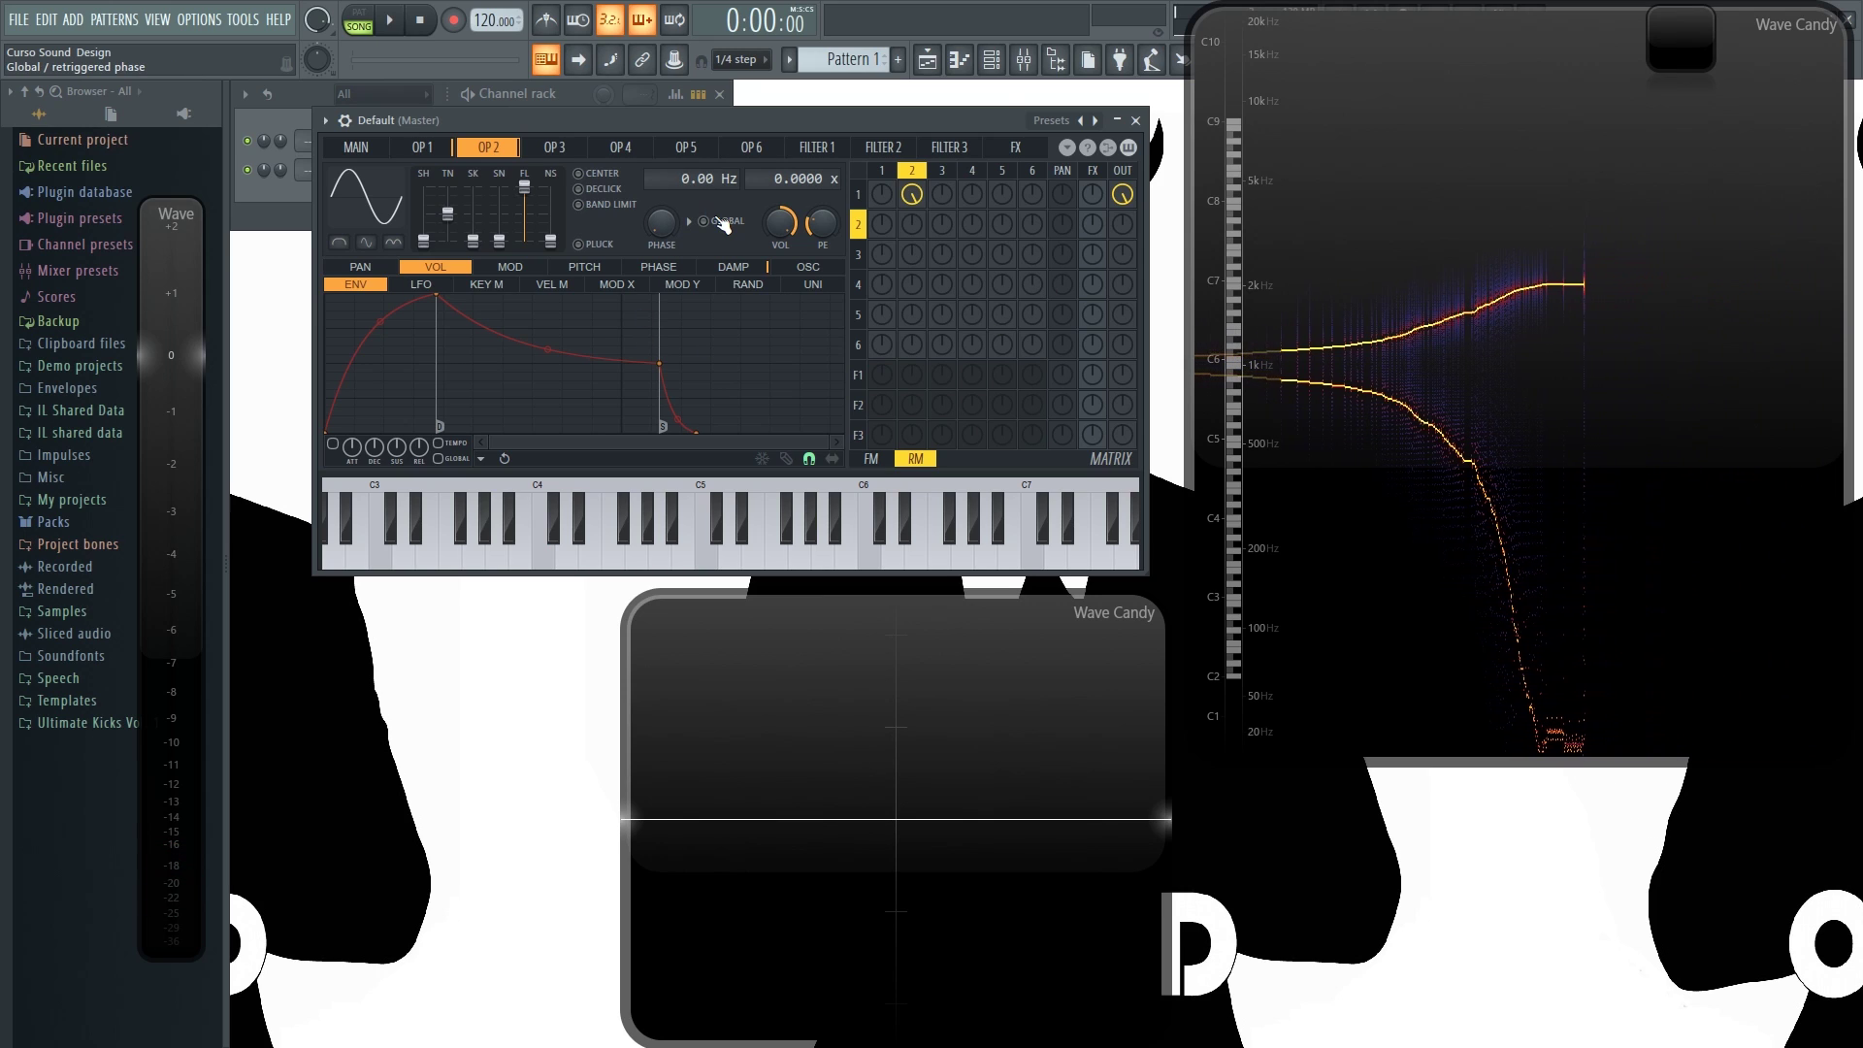
Restore operator 1's note tracking, set operator 2 to 0 Hz with ratio 2, clear its ring modulation of operator 1, and play C4.
{"action": "left_click", "coordinate": [422, 147]}
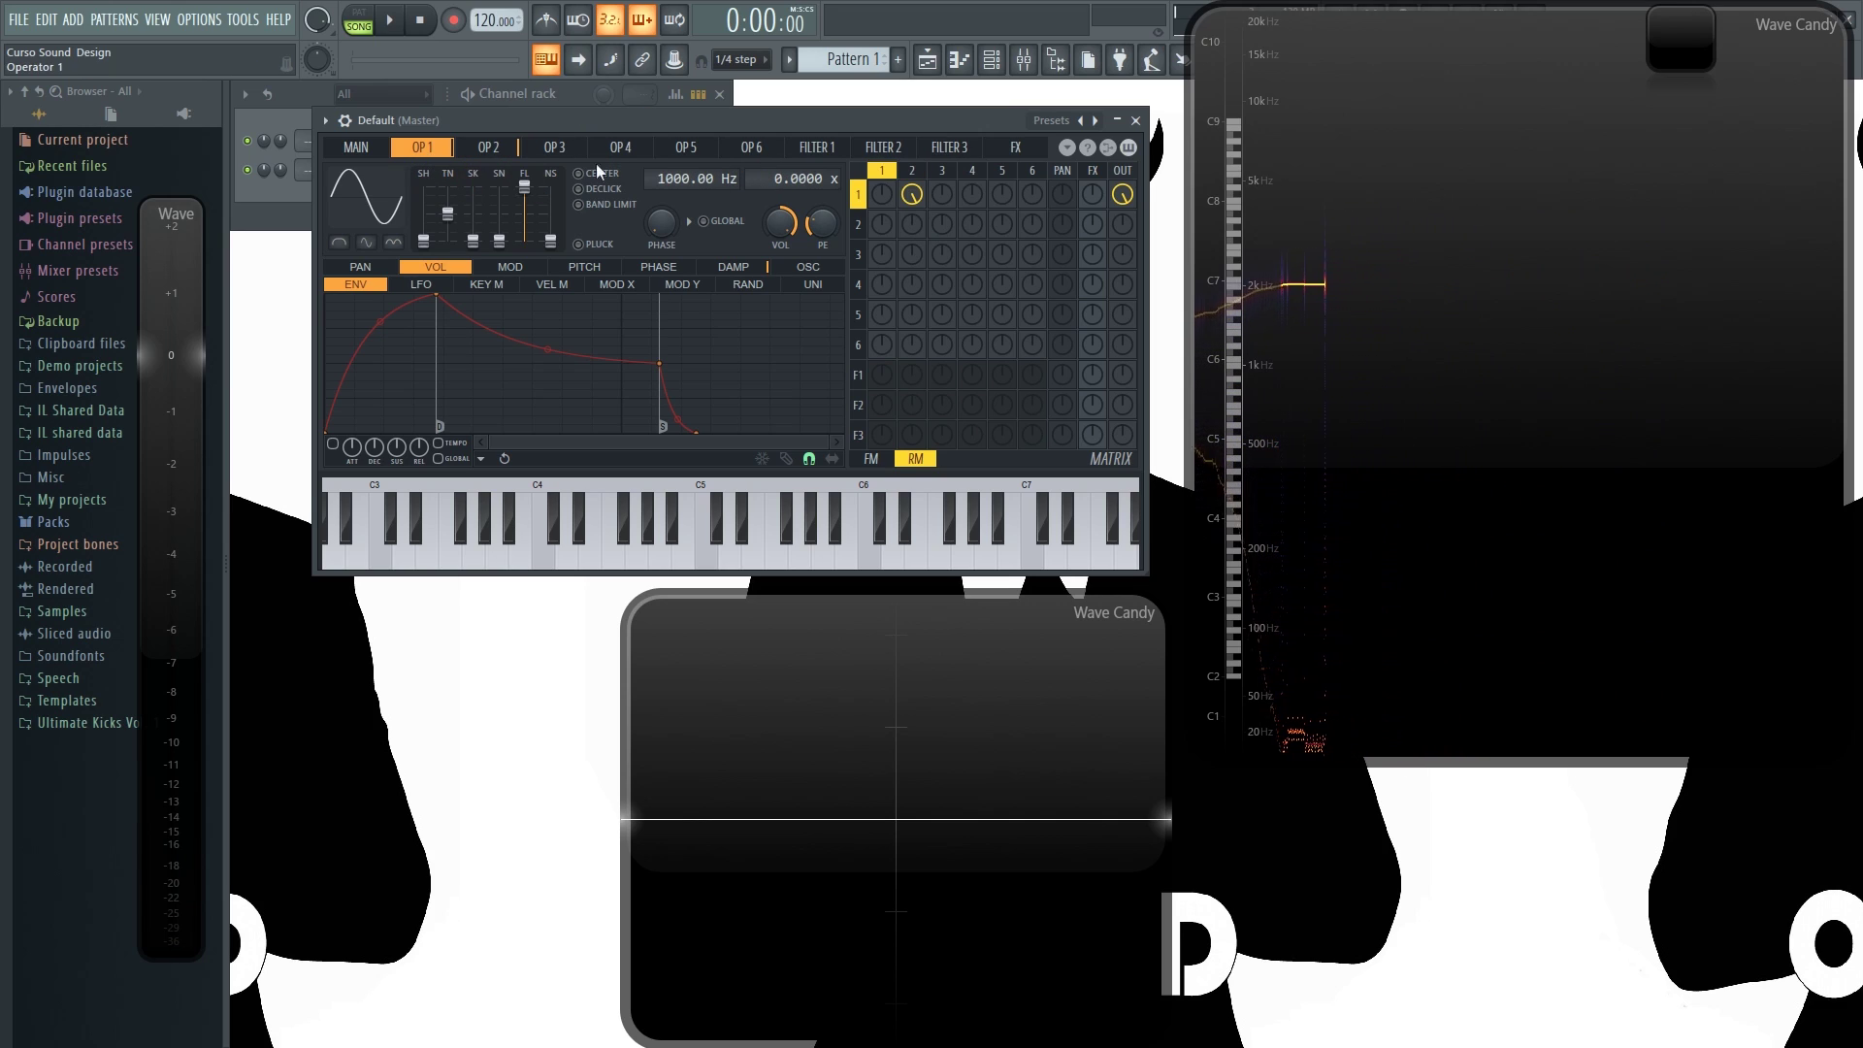
{"action": "left_click", "coordinate": [500, 151]}
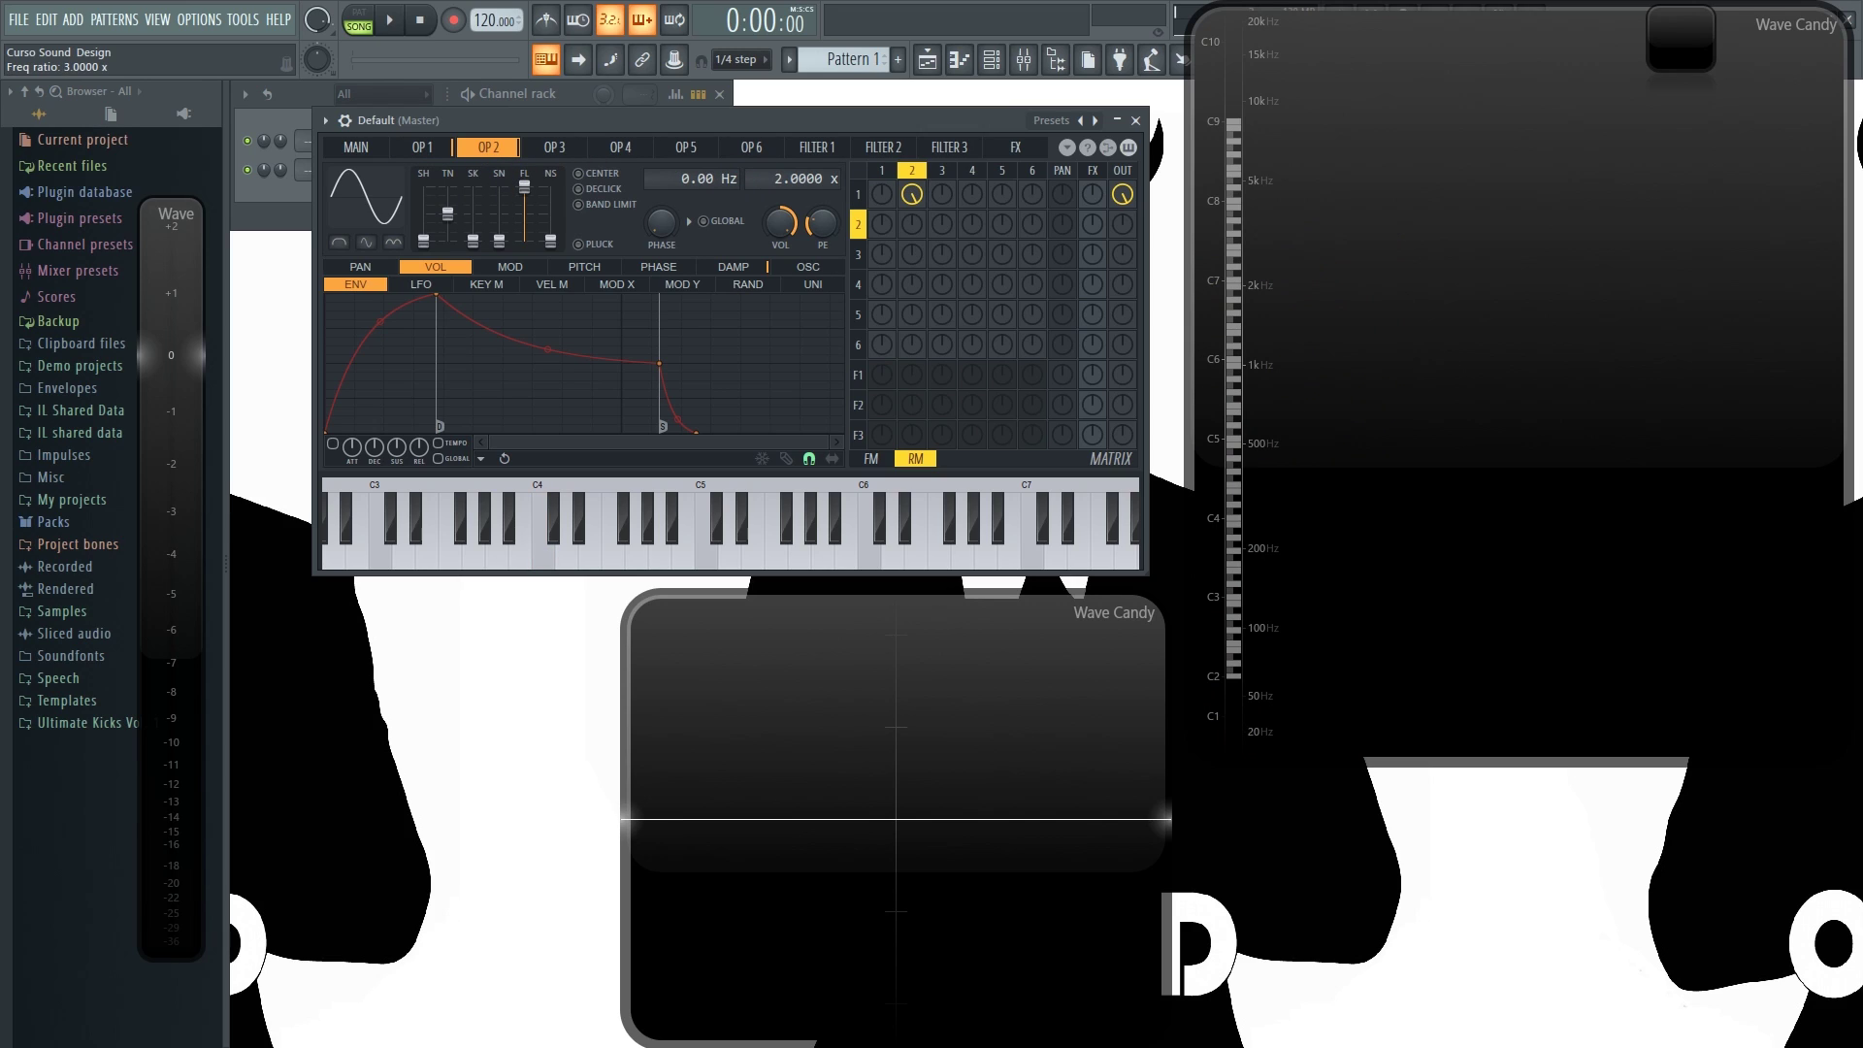
{"action": "key", "text": "z"}
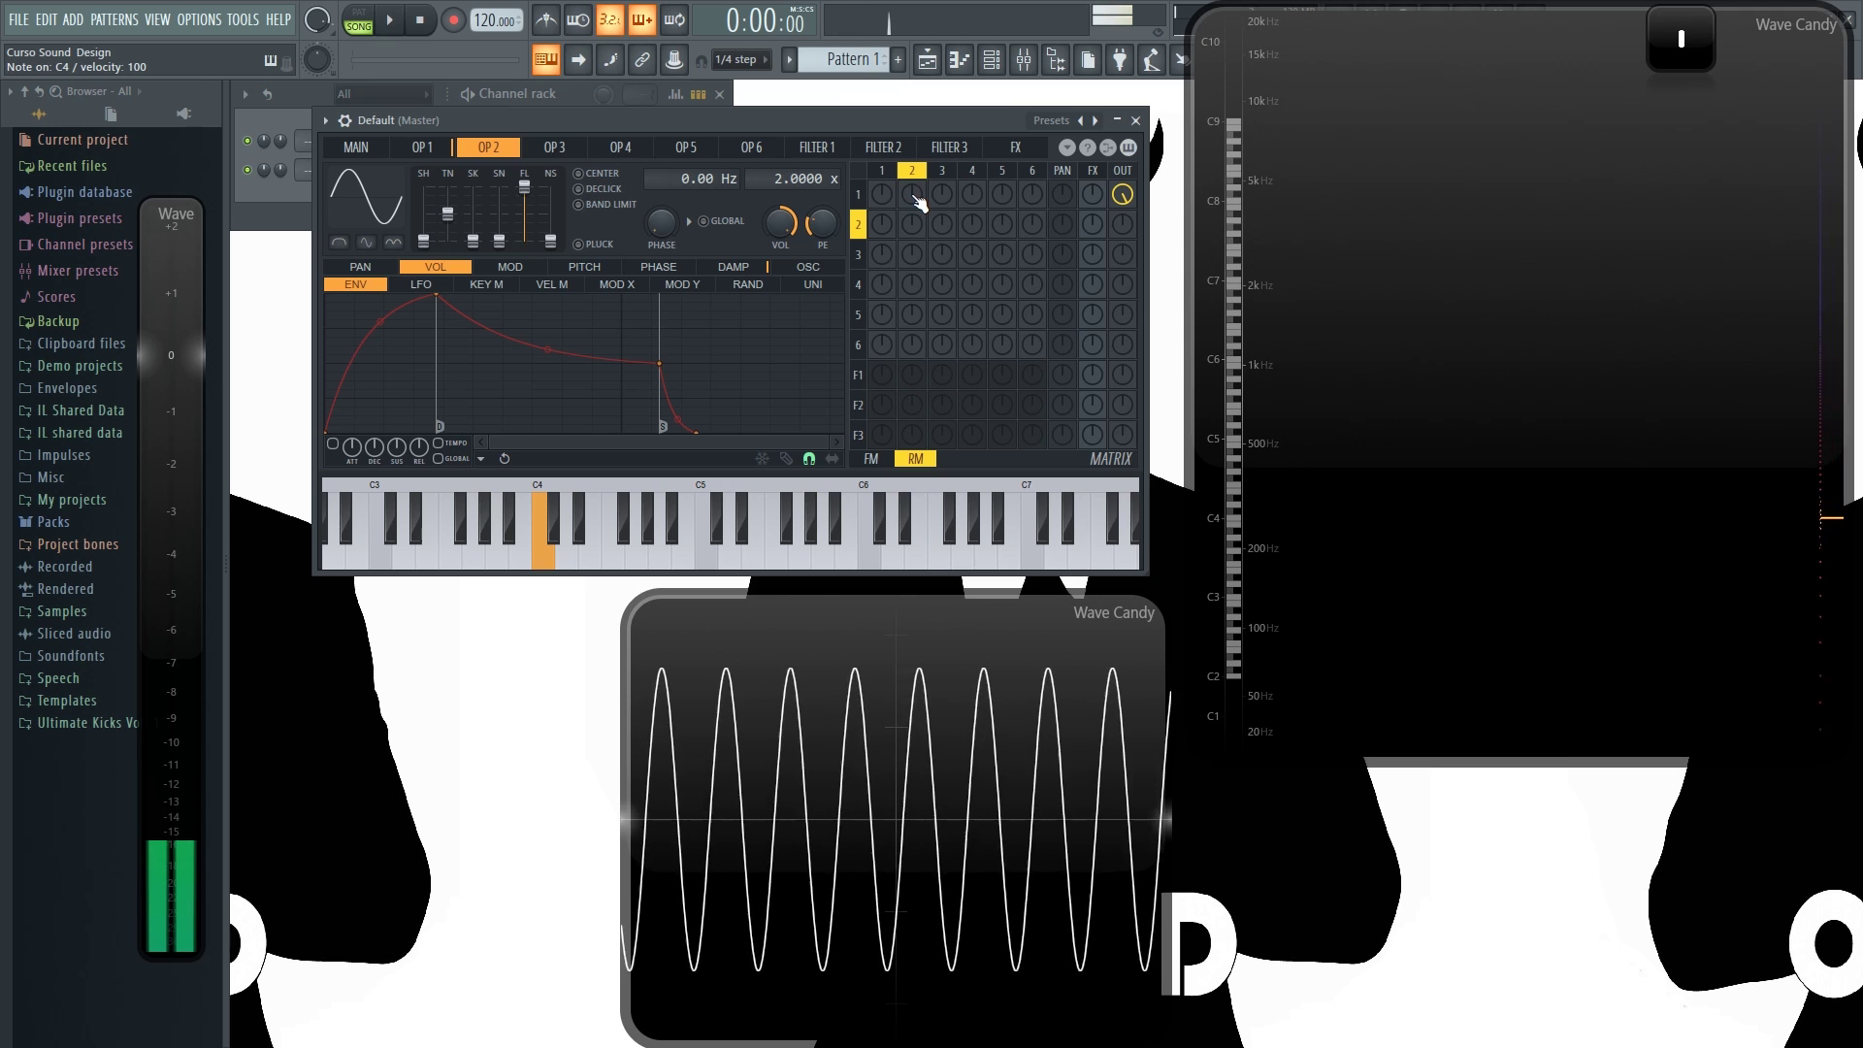
Compare C4 on the 3x Osc and Sytrus channels, and raise operator 2's ring modulation of operator 1 to 100% while C4 sounds.
{"action": "left_click", "coordinate": [591, 97]}
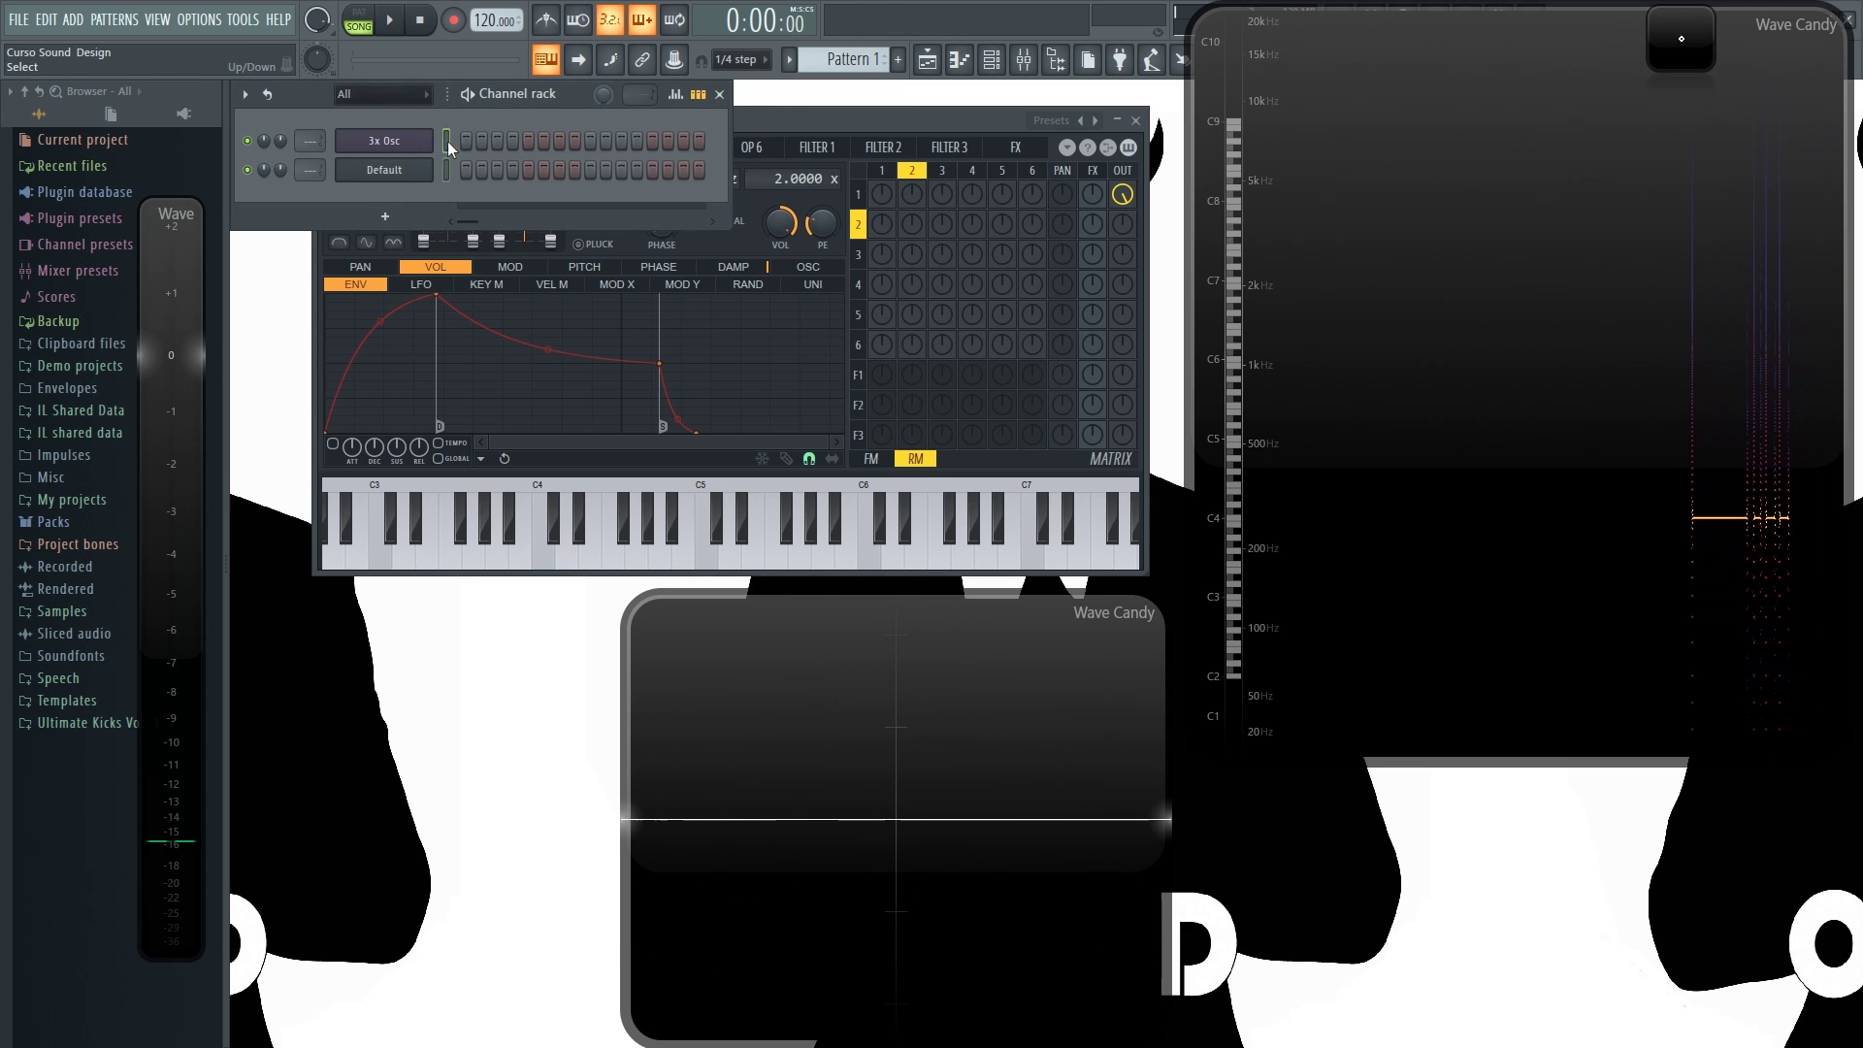
{"action": "key", "text": "z"}
{"action": "left_click", "coordinate": [808, 121]}
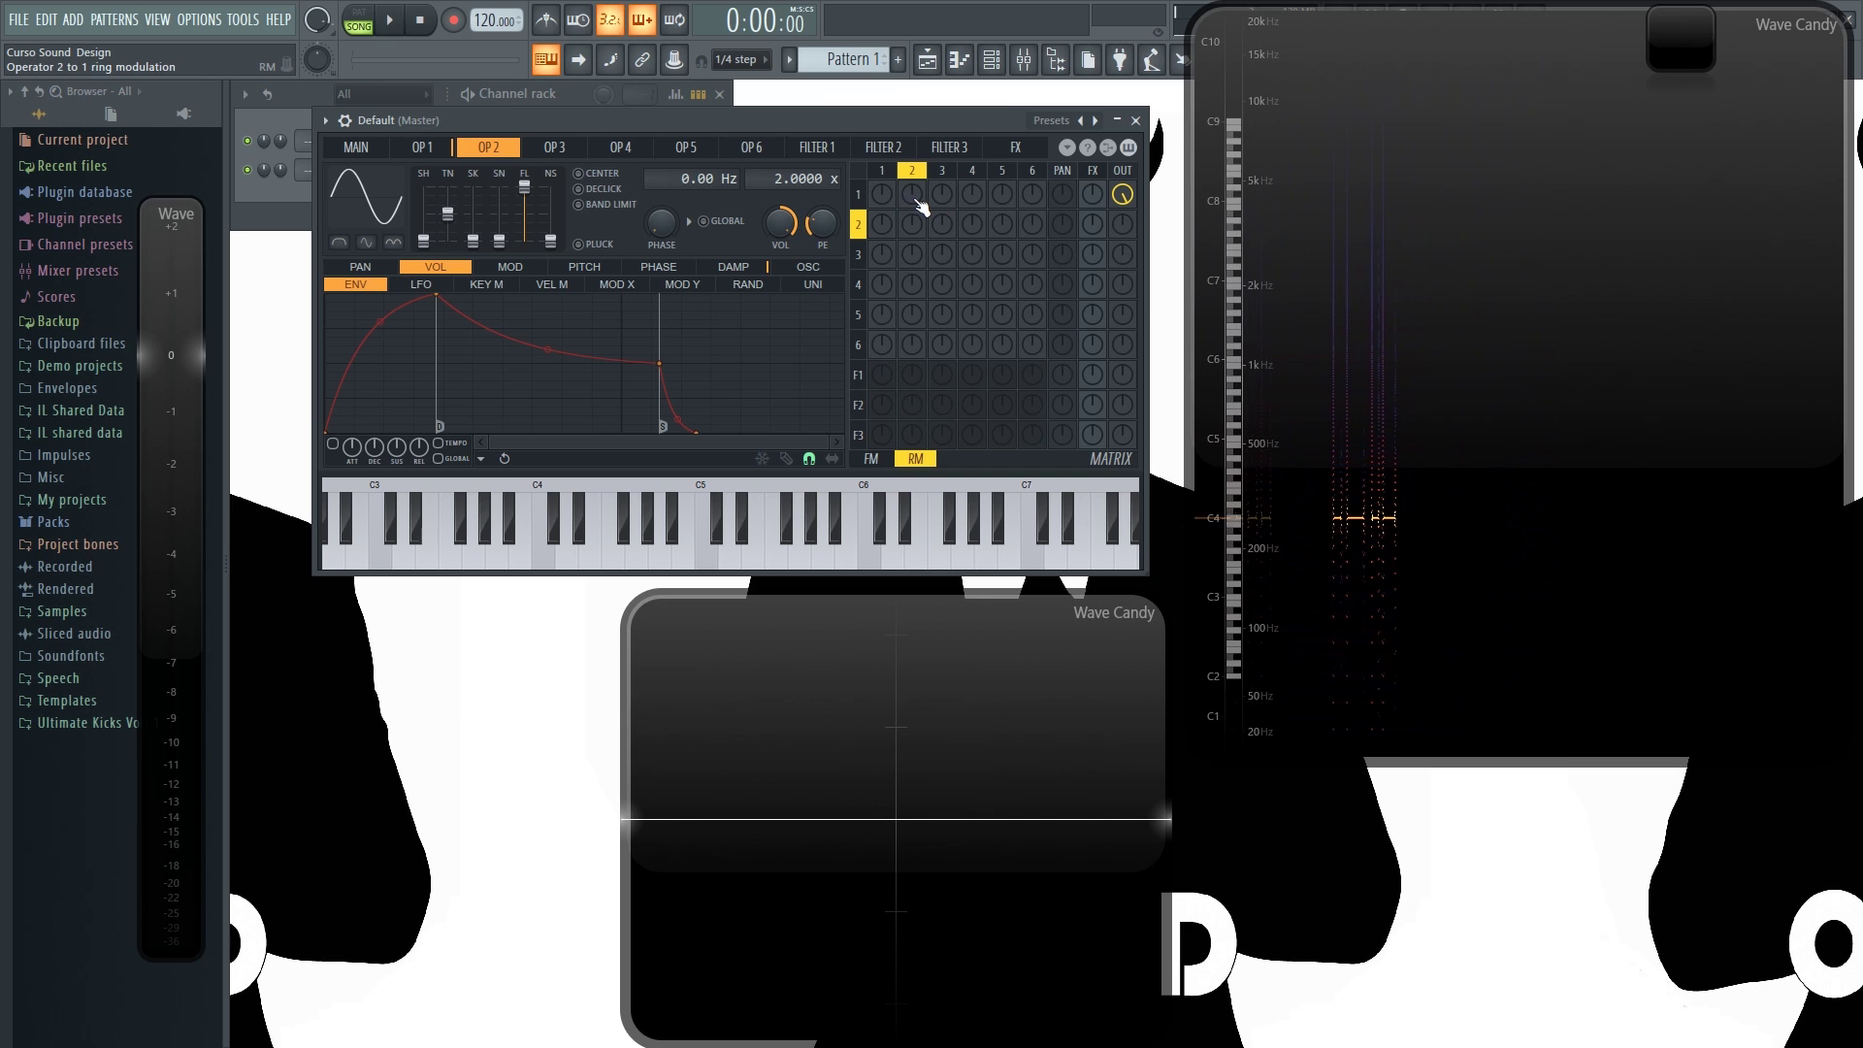
{"action": "key", "text": "z"}
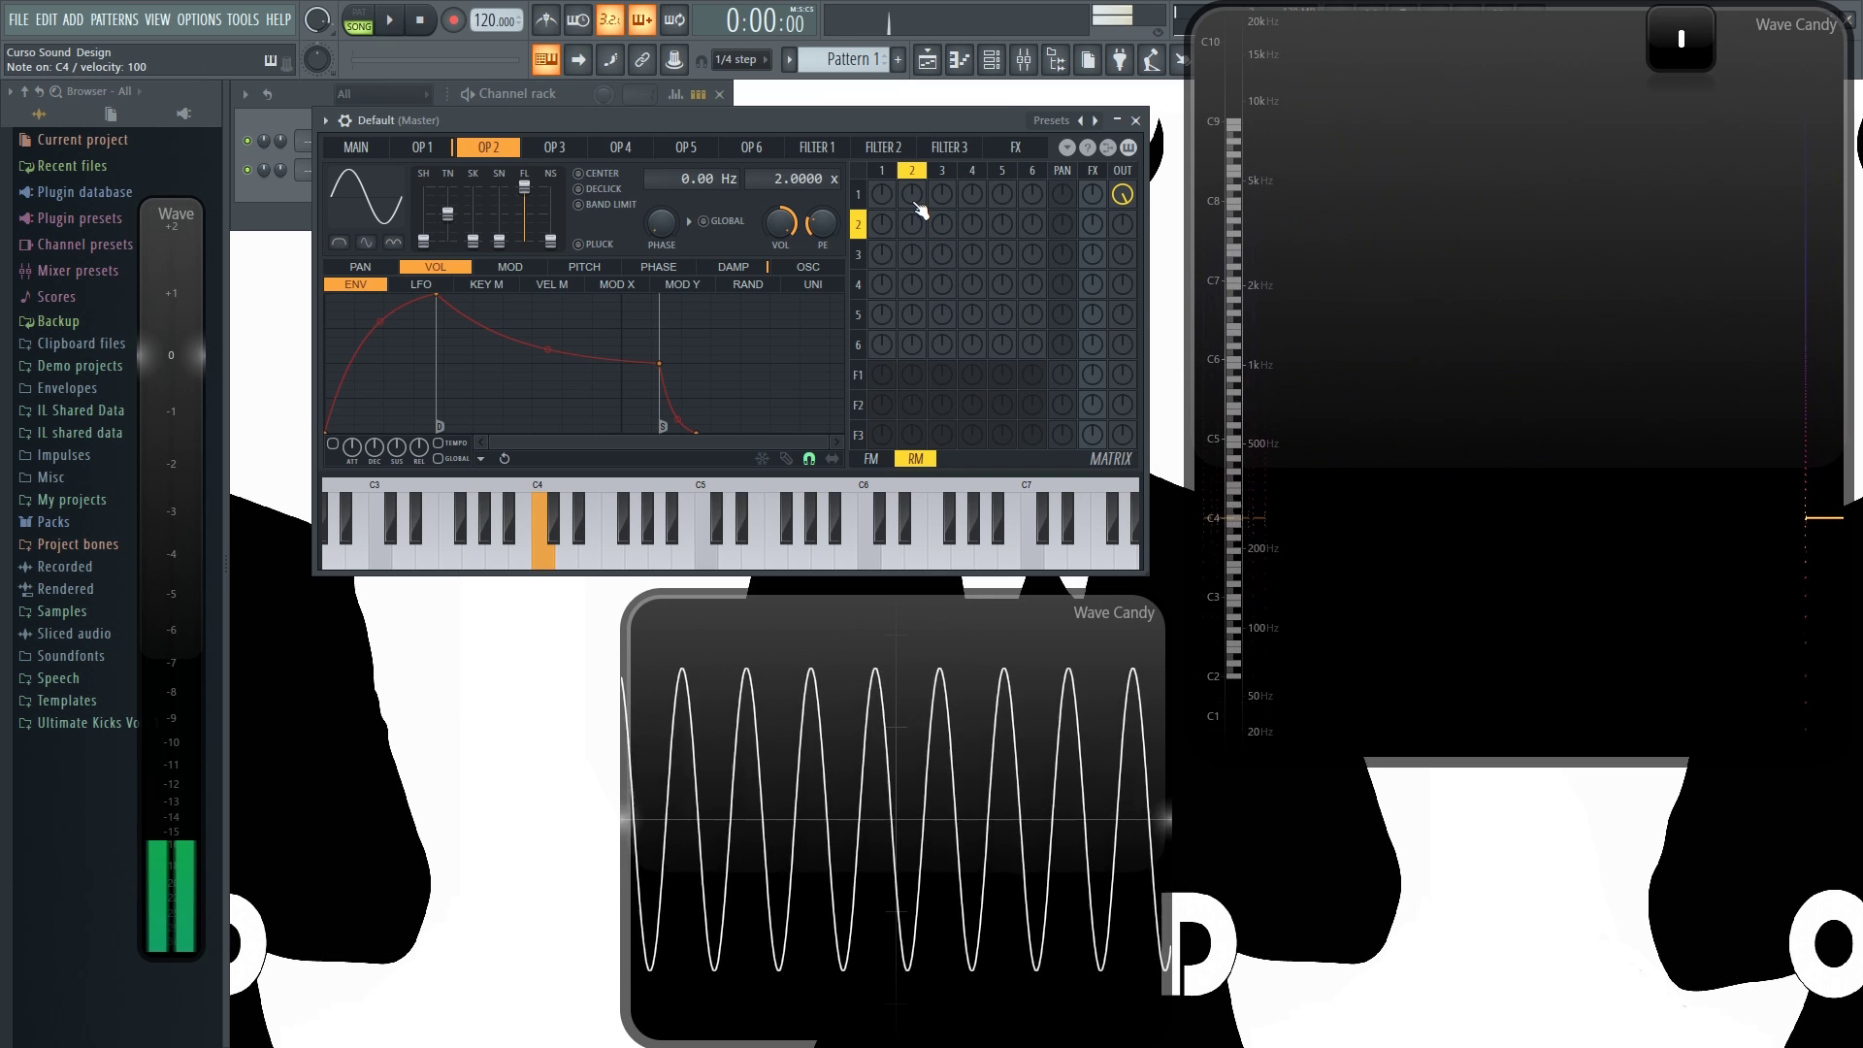
{"action": "left_click_drag", "start_coordinate": [919, 210], "coordinate": [919, 117]}
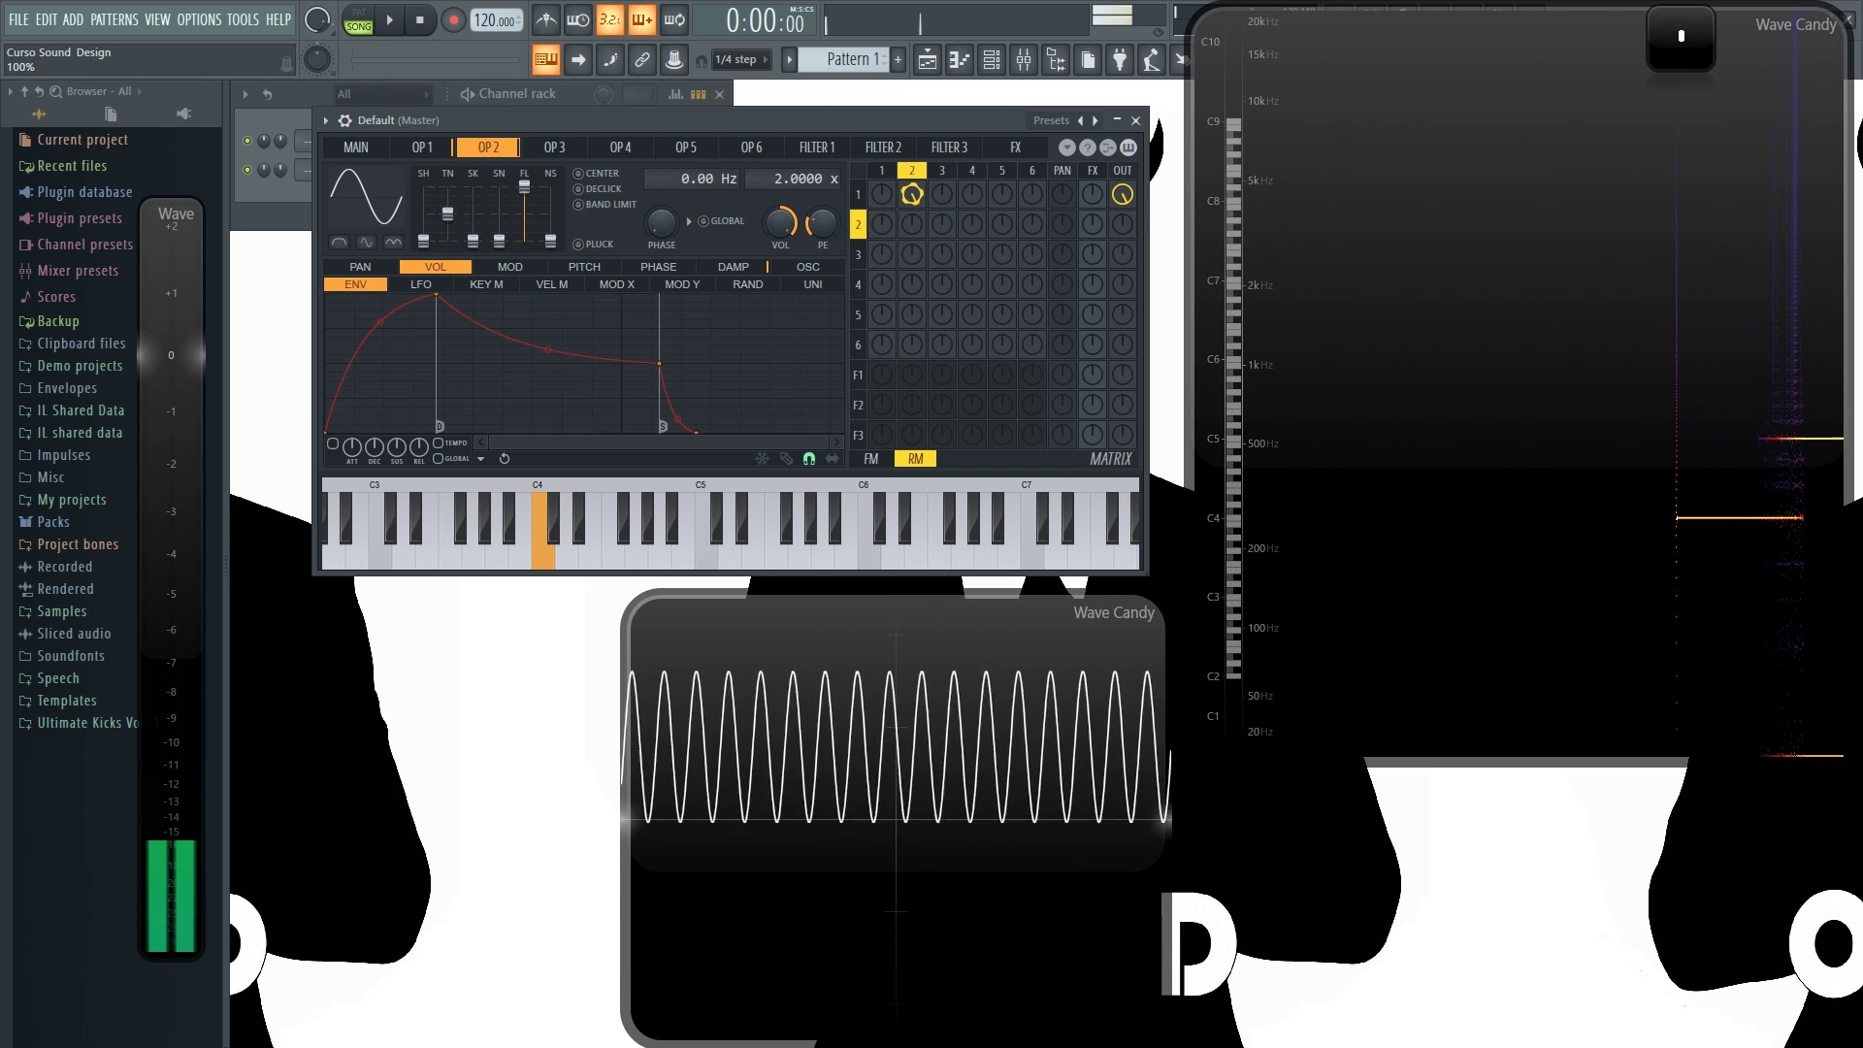
Clear operator 2's ring modulation of operator 1, set operator 2's ratio to 1, and sweep the ring modulation up and back down during C4.
{"action": "left_click_drag", "start_coordinate": [912, 194], "coordinate": [912, 243]}
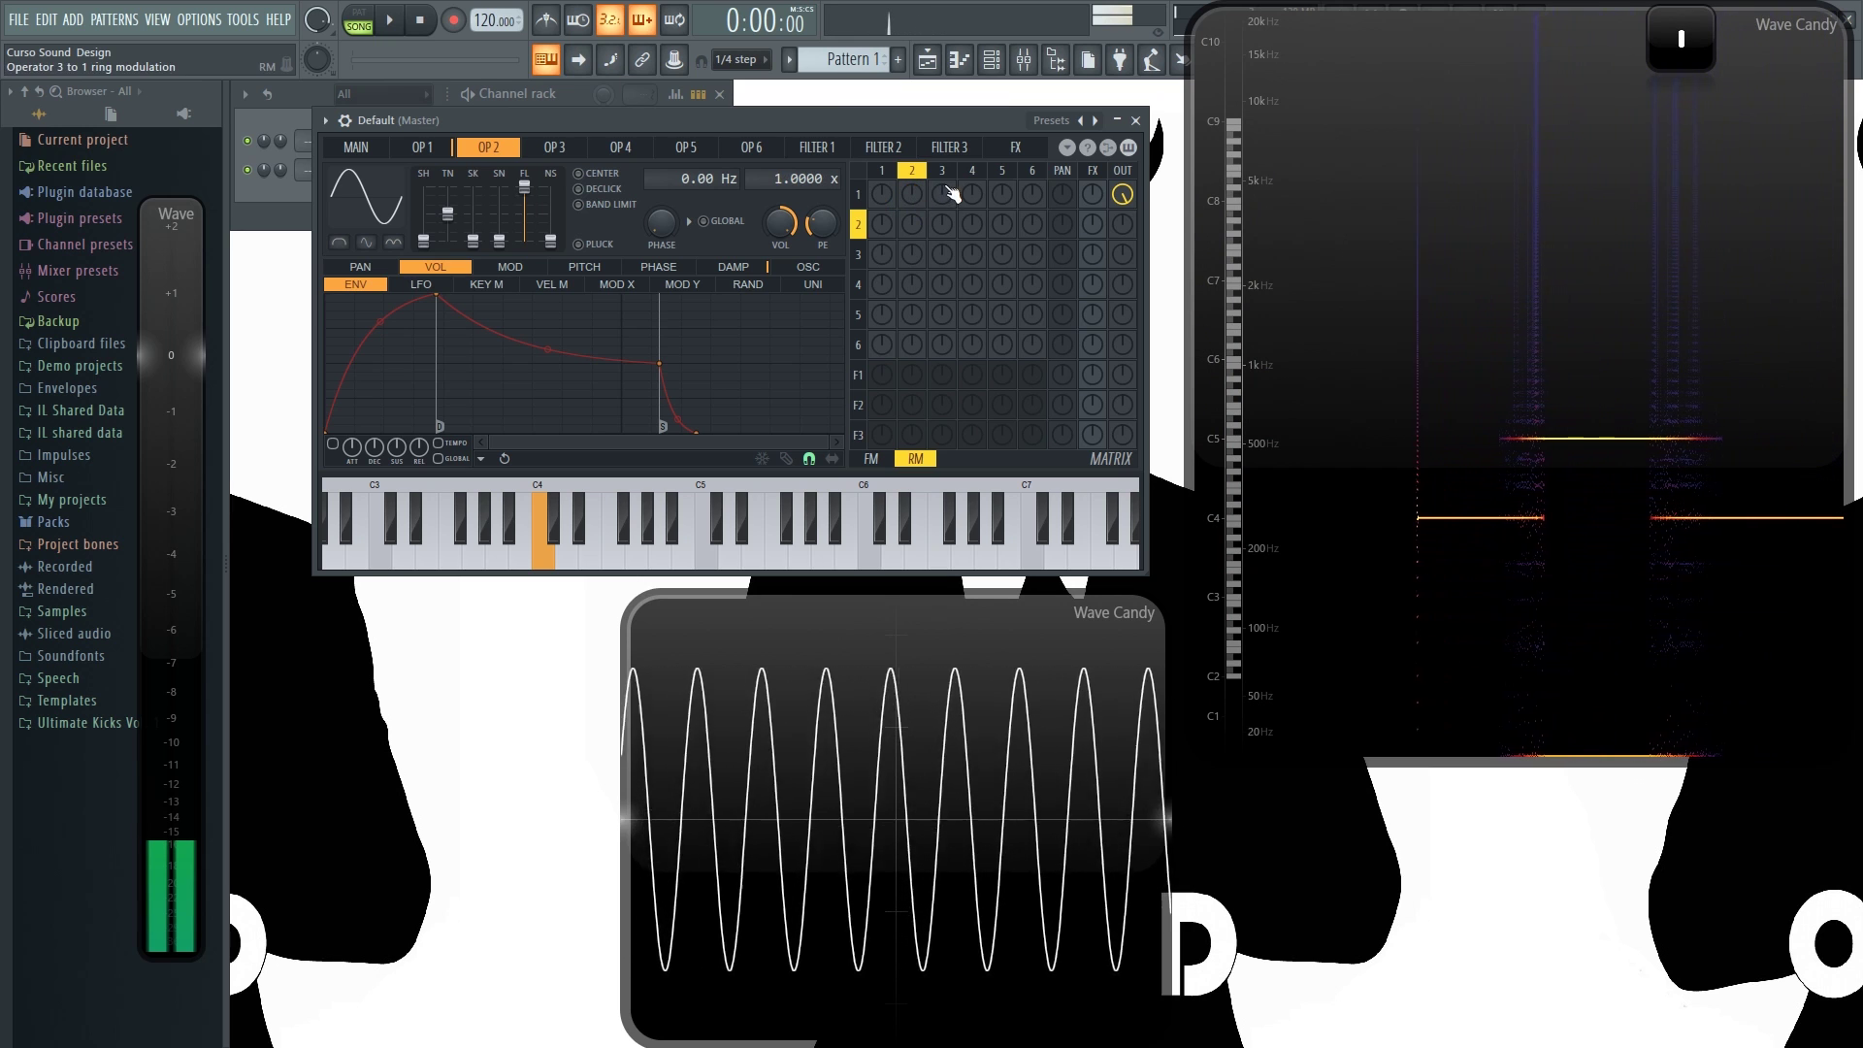
{"action": "left_click_drag", "start_coordinate": [912, 194], "coordinate": [913, 116]}
{"action": "left_click_drag", "start_coordinate": [912, 194], "coordinate": [912, 242]}
Switch to the 3x Osc channel, set oscillator 3's mix level to 100% while C4 sounds, and return to Sytrus.
{"action": "left_click", "coordinate": [580, 89]}
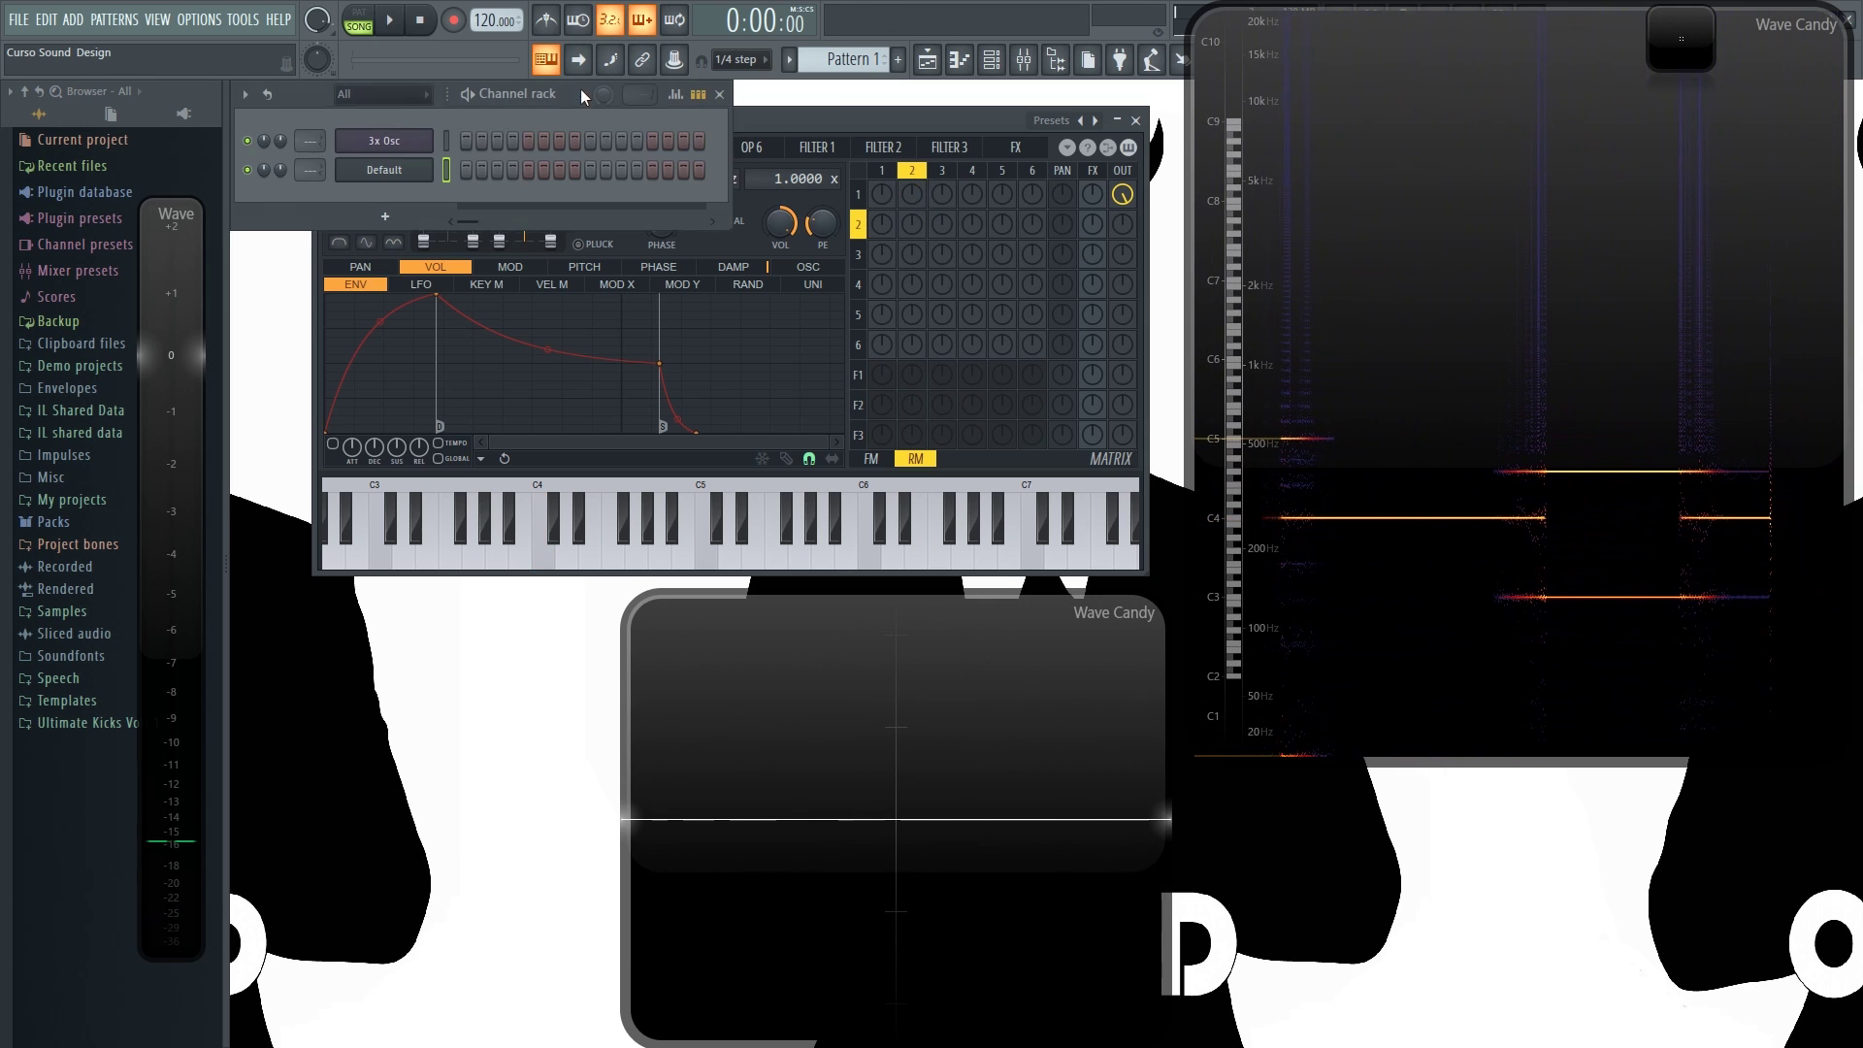
{"action": "left_click", "coordinate": [427, 142]}
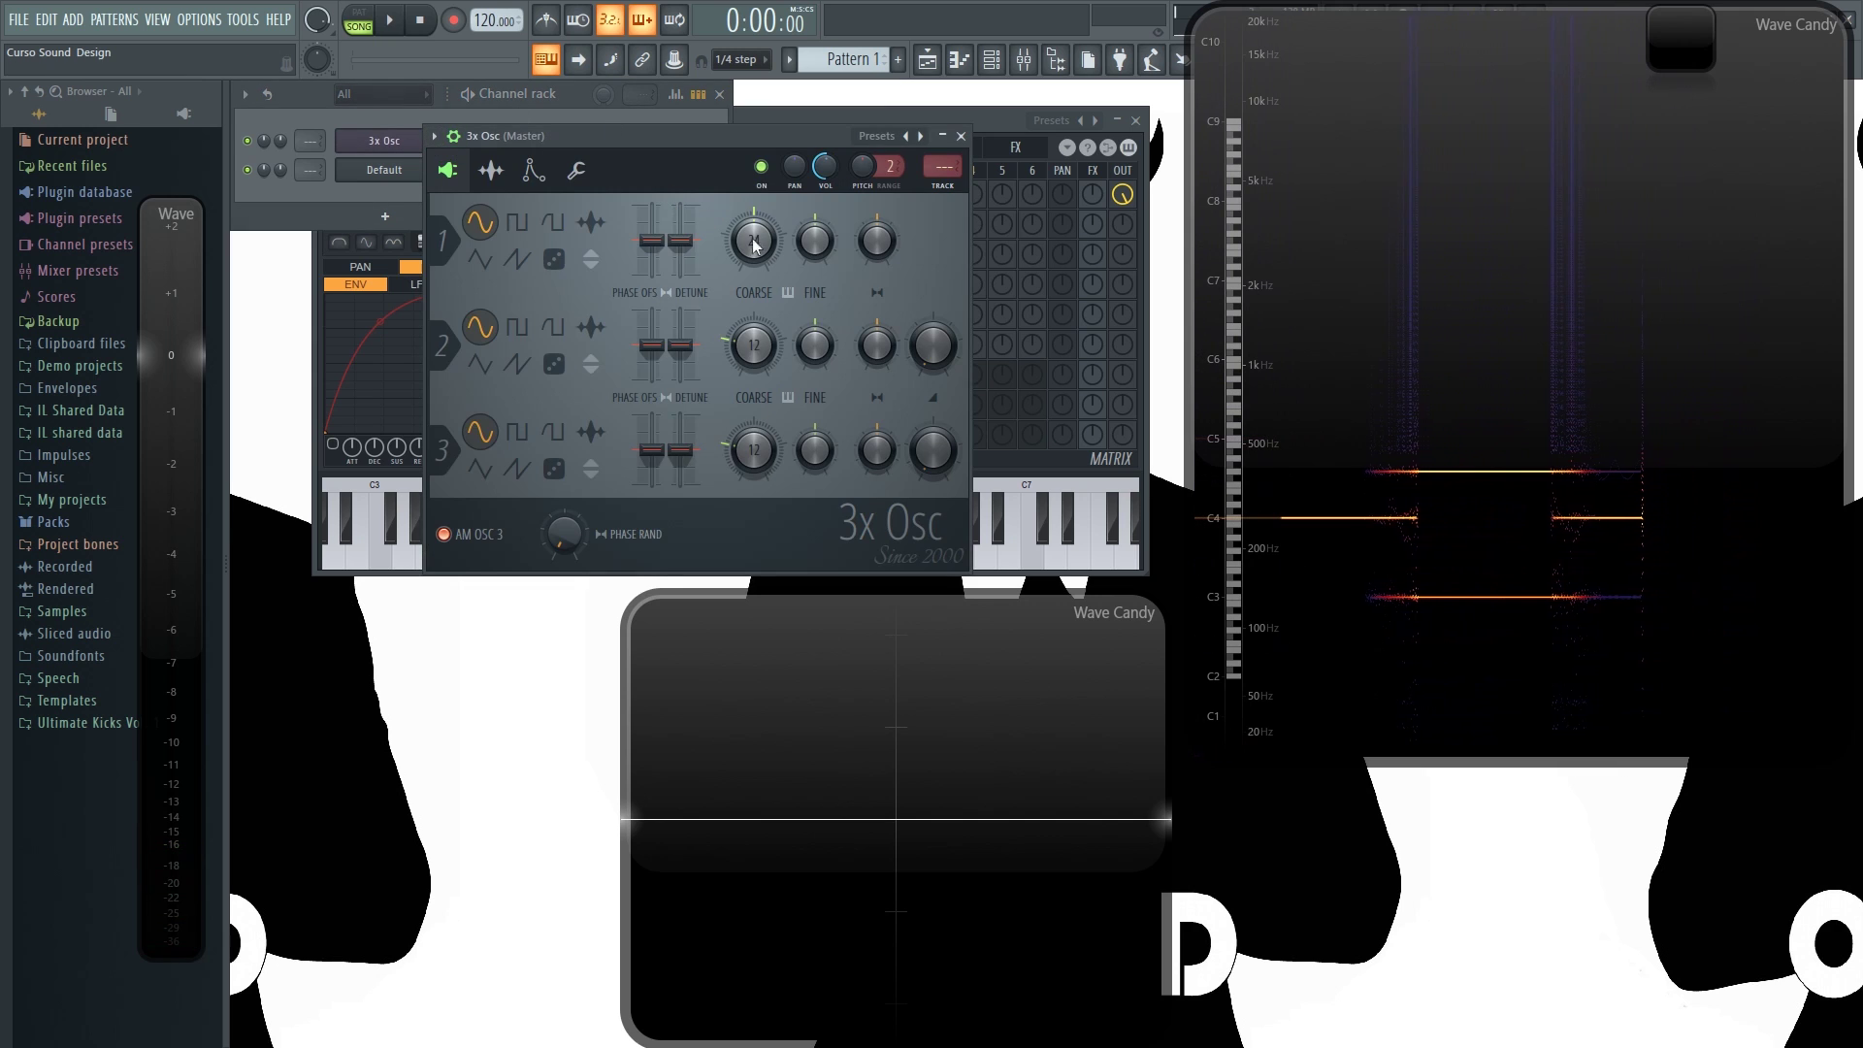
{"action": "mouse_move", "coordinate": [934, 449]}
{"action": "left_mouse_down"}
{"action": "mouse_move", "coordinate": [934, 408]}
{"action": "mouse_move", "coordinate": [935, 462]}
{"action": "left_mouse_up"}
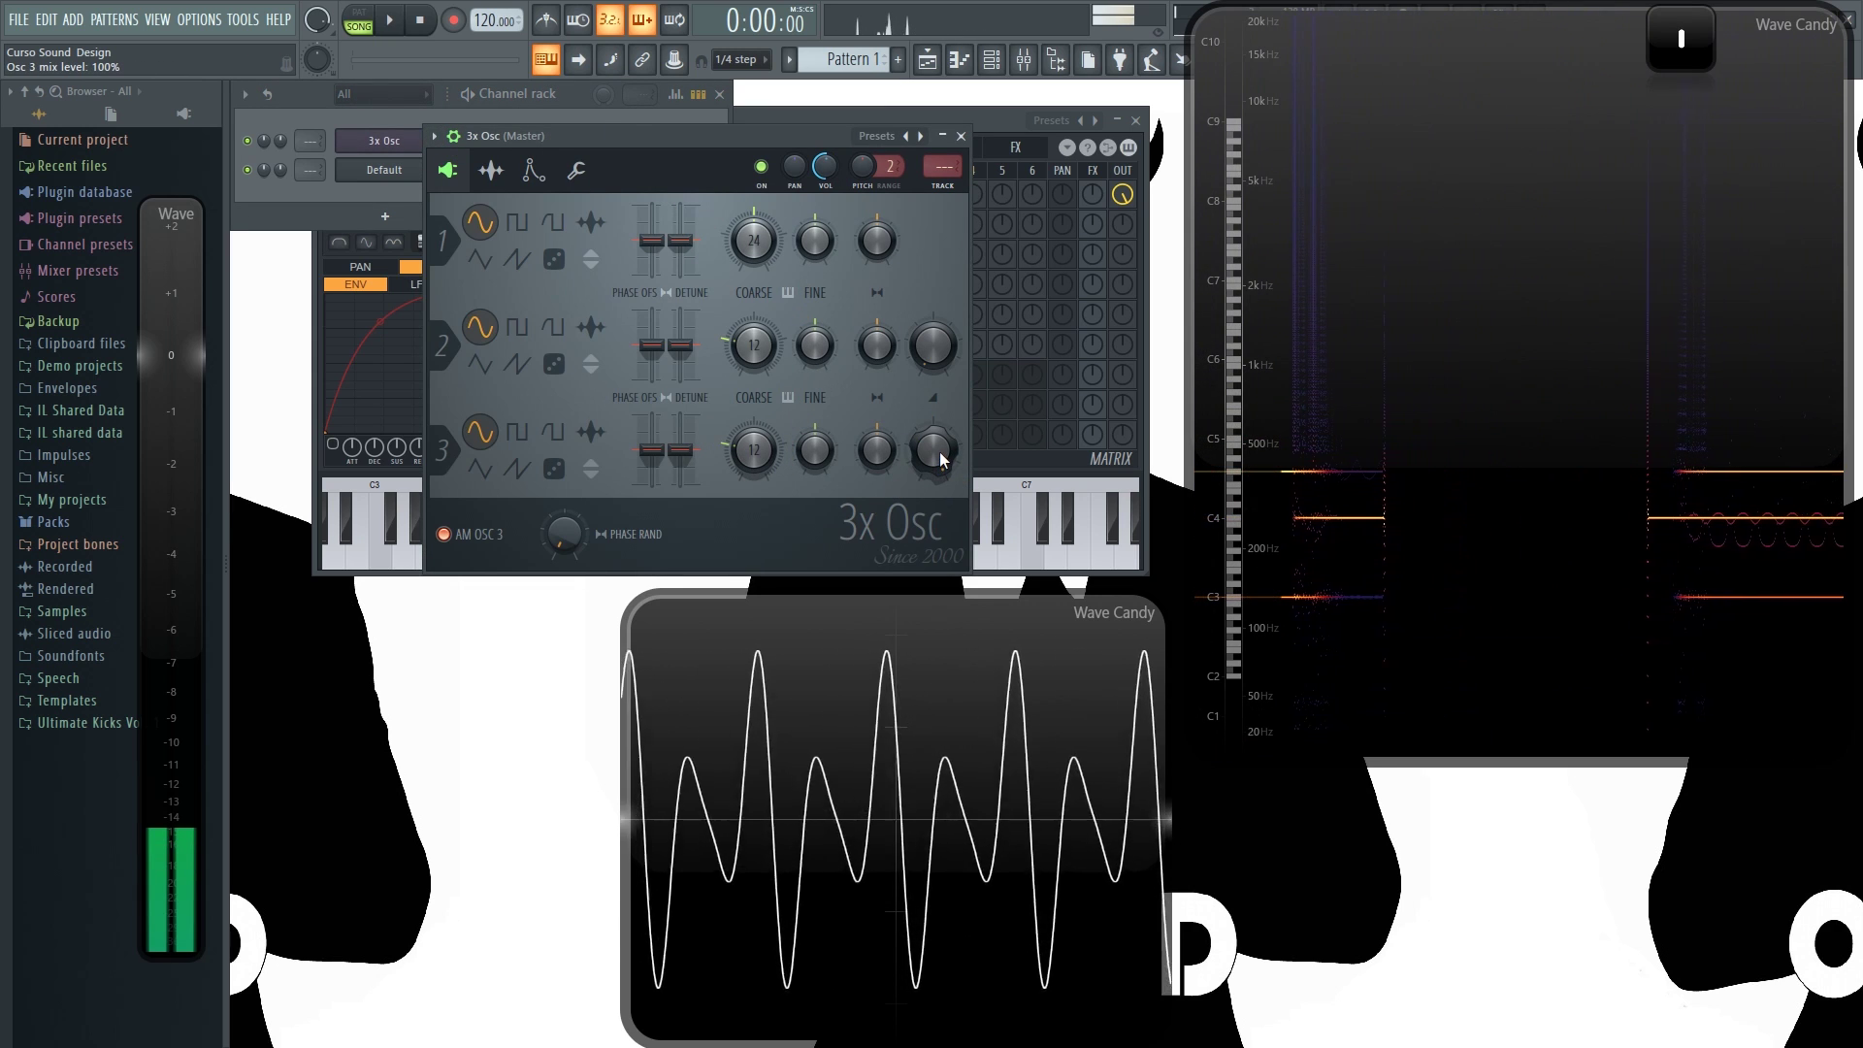
{"action": "left_click", "coordinate": [580, 97]}
{"action": "left_click", "coordinate": [996, 120]}
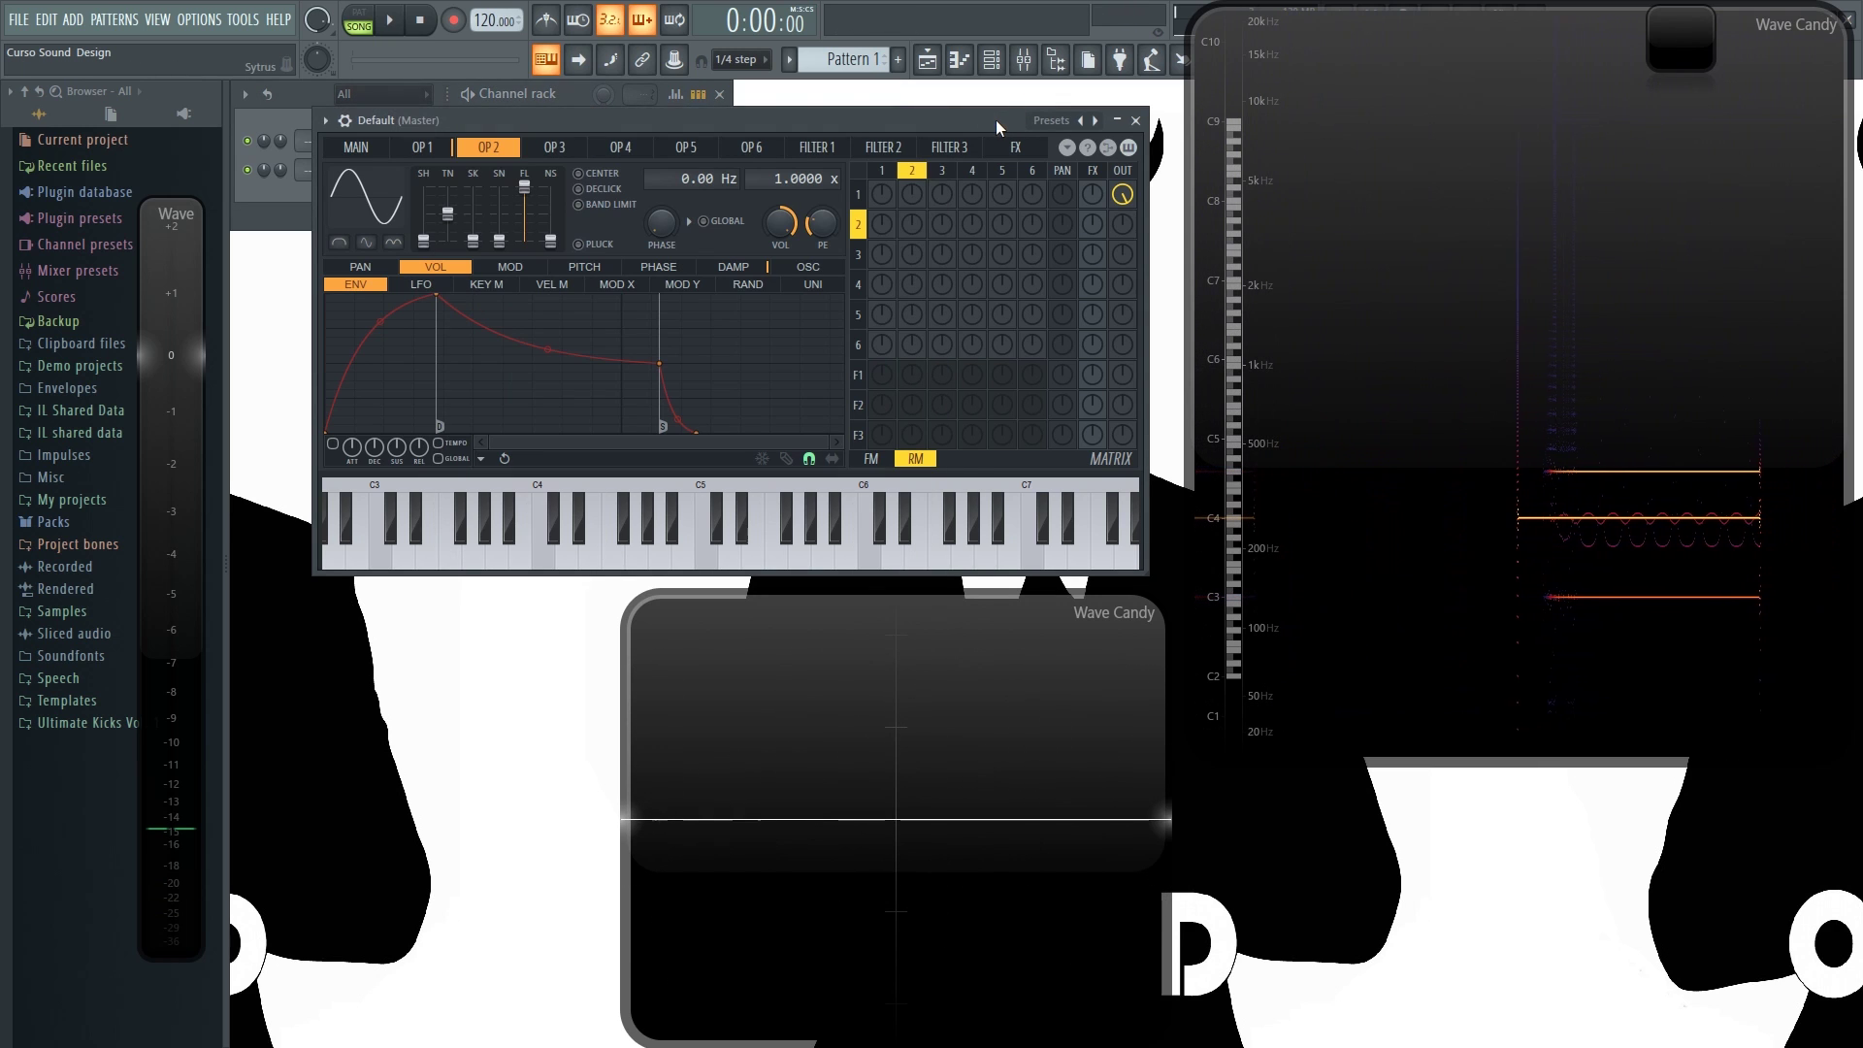
Raise operator 2's ring modulation of operator 1 to maximum and revisit the channel list before returning to Sytrus.
{"action": "left_click_drag", "start_coordinate": [911, 195], "coordinate": [911, 170]}
{"action": "left_click", "coordinate": [583, 85]}
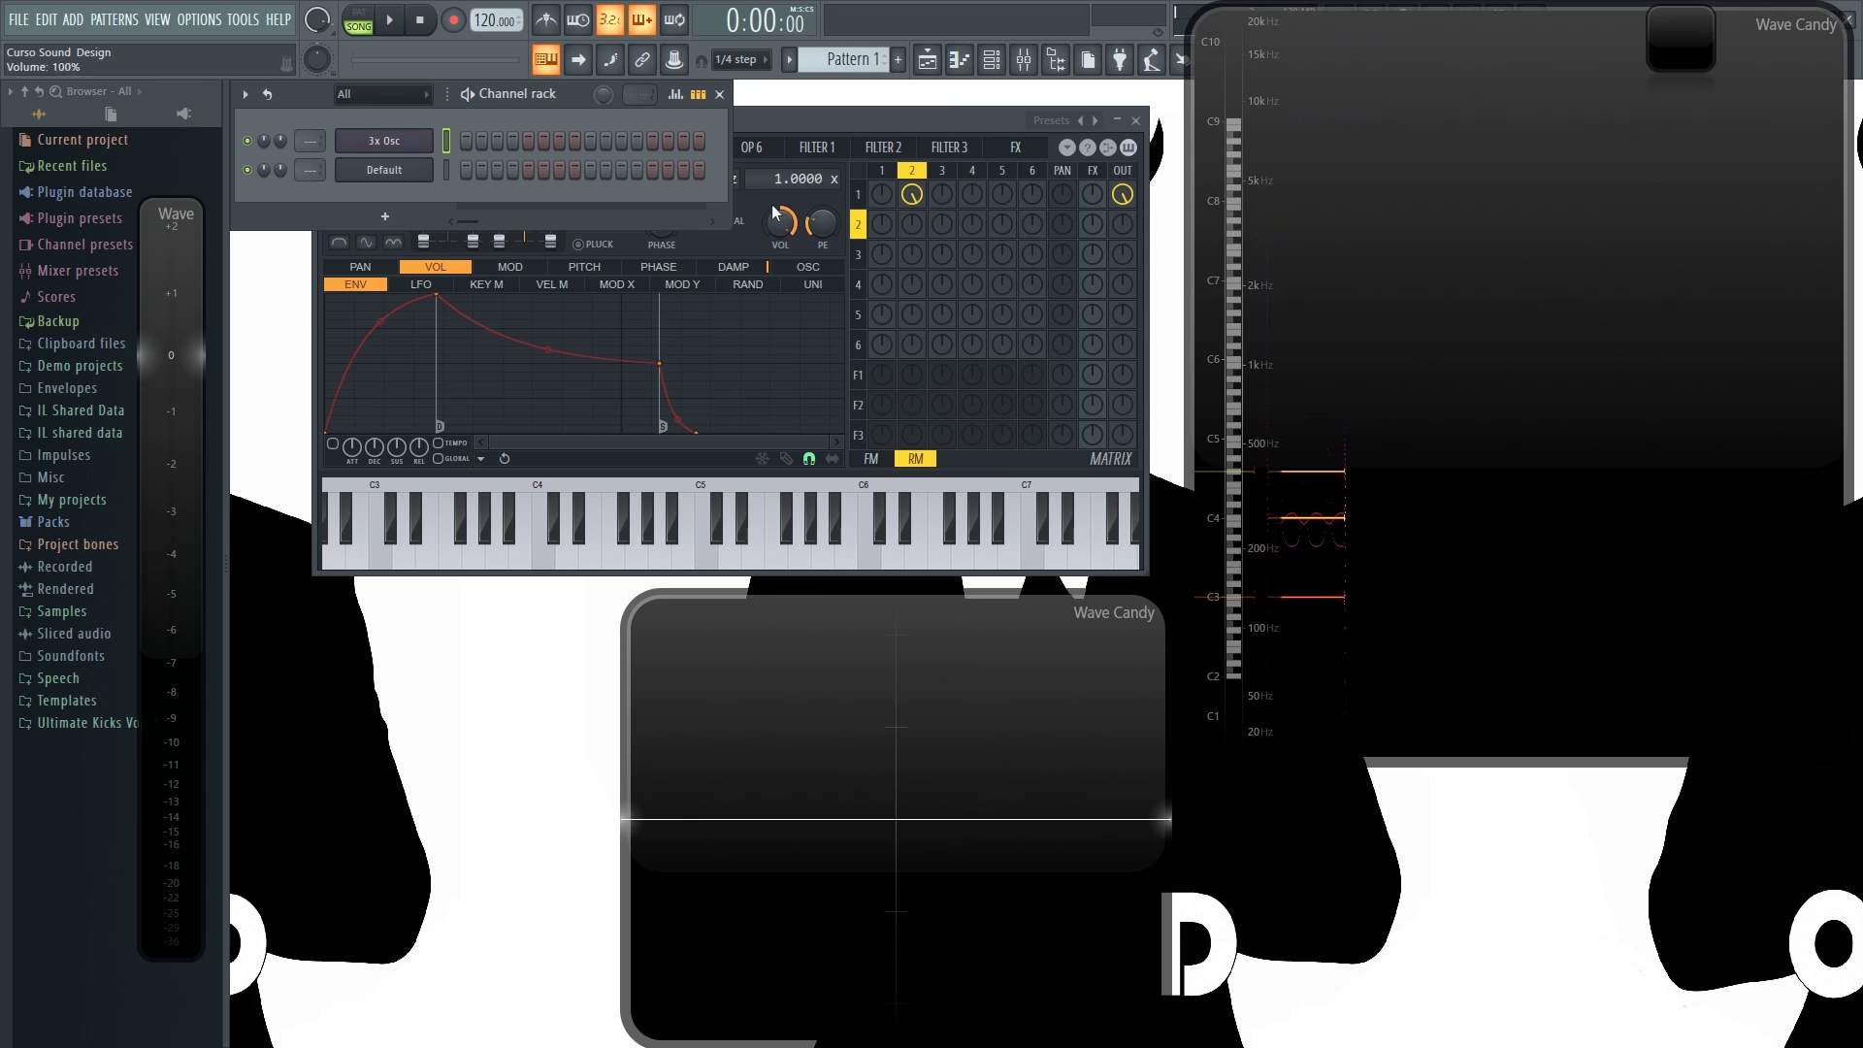
{"action": "left_click", "coordinate": [893, 119]}
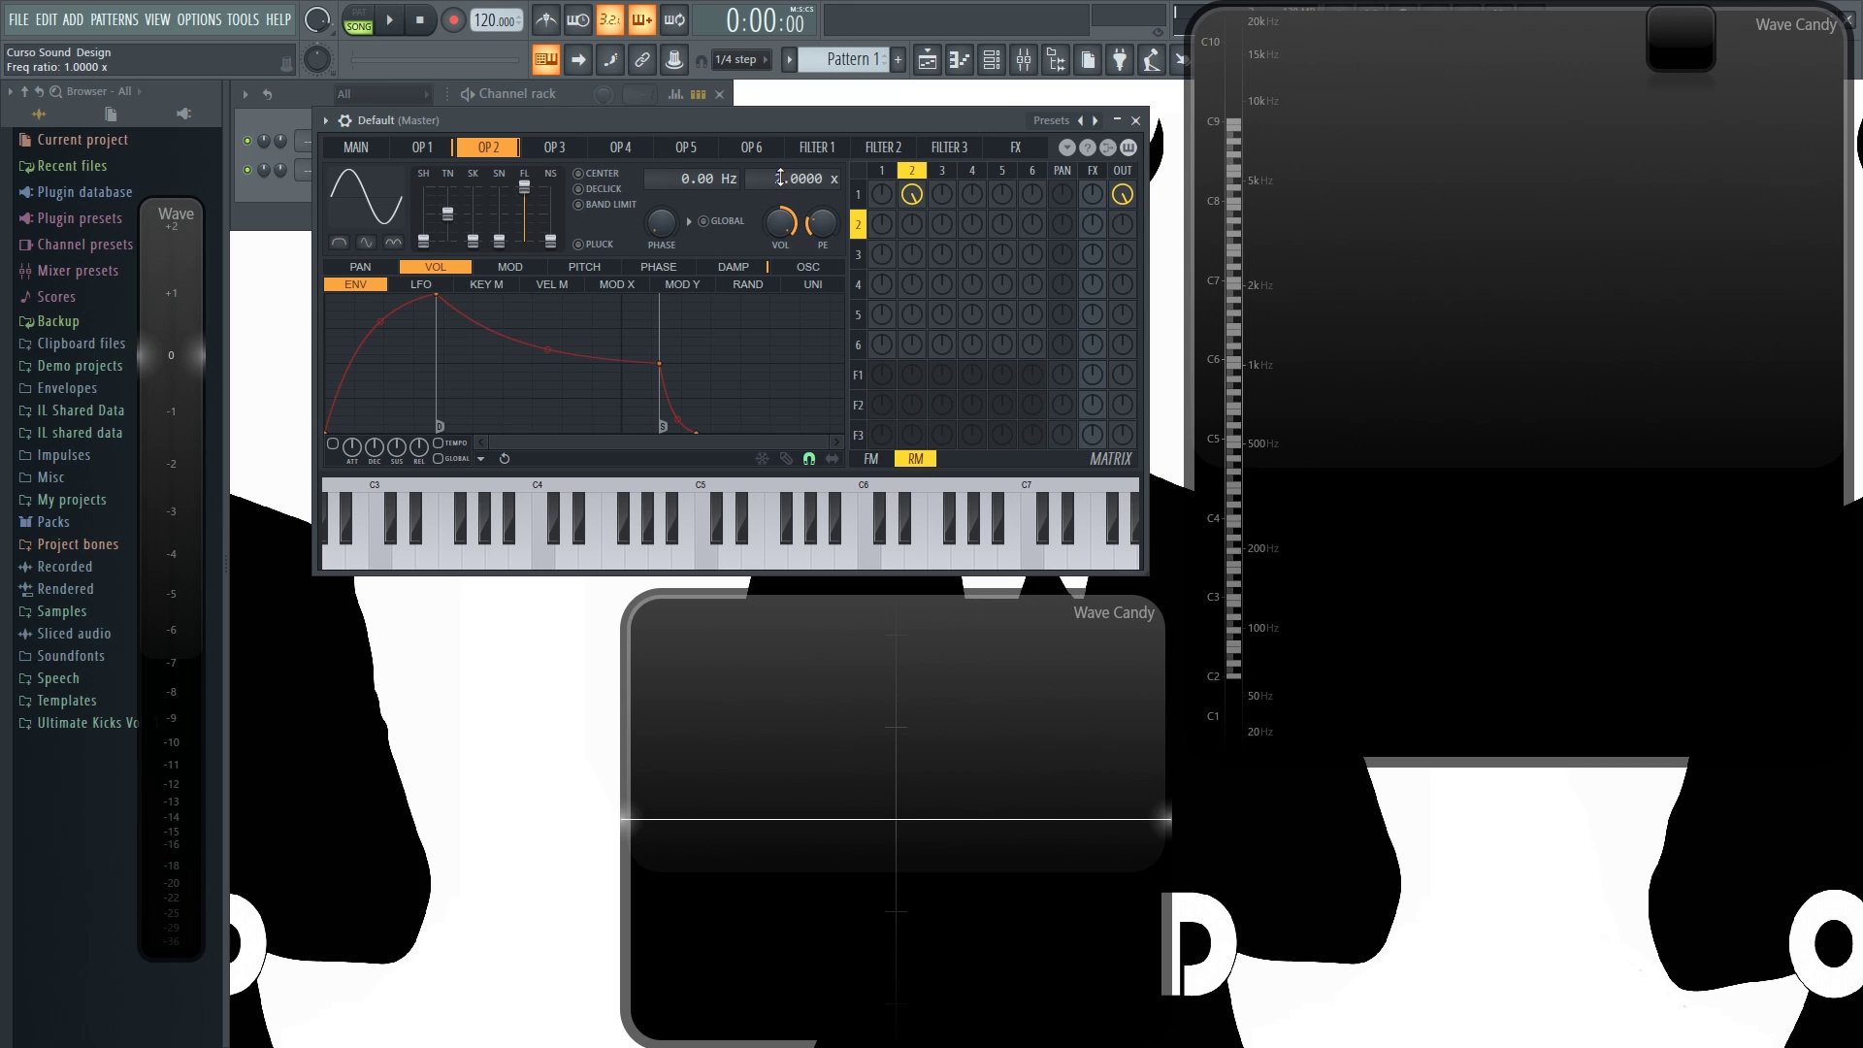
Set operator 1 to 500 Hz and operator 2 to 100 Hz, both with ratio 0, and clear operator 2's ring modulation of operator 1.
{"action": "left_click", "coordinate": [415, 149]}
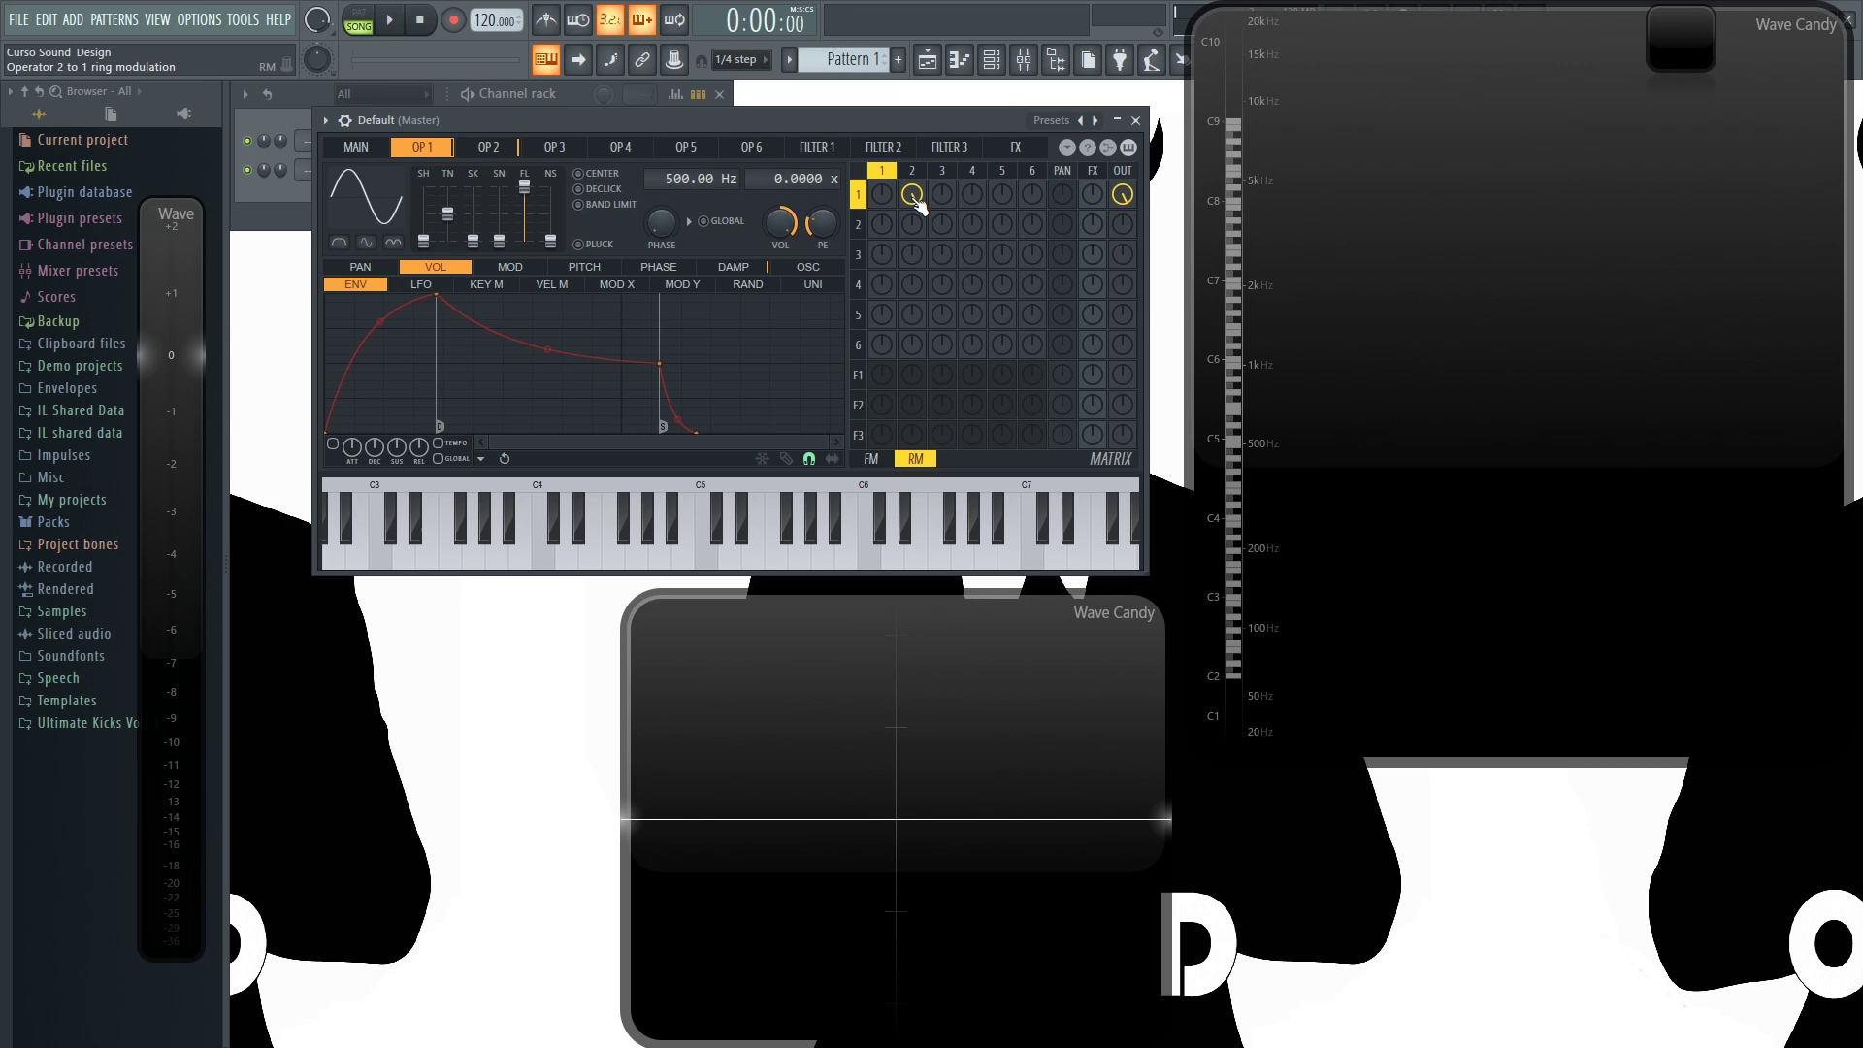
{"action": "left_click", "coordinate": [488, 149]}
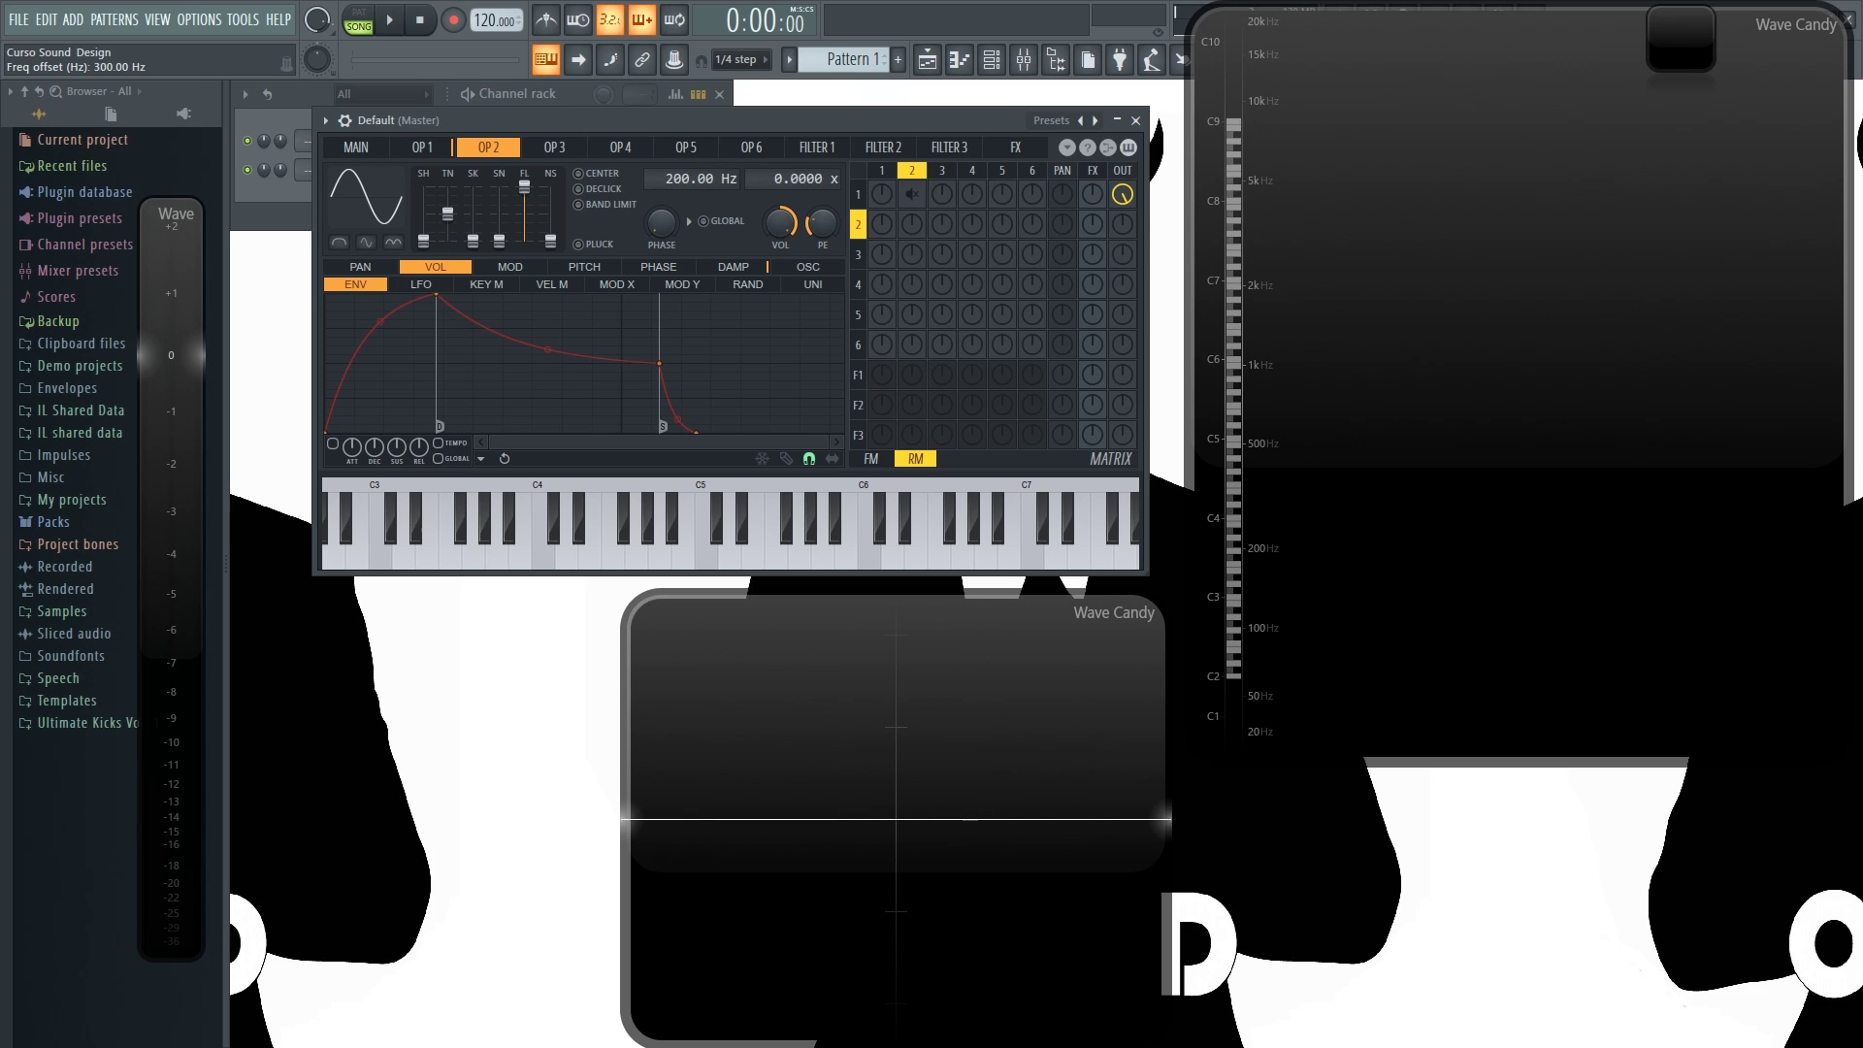
{"action": "left_click", "coordinate": [427, 156]}
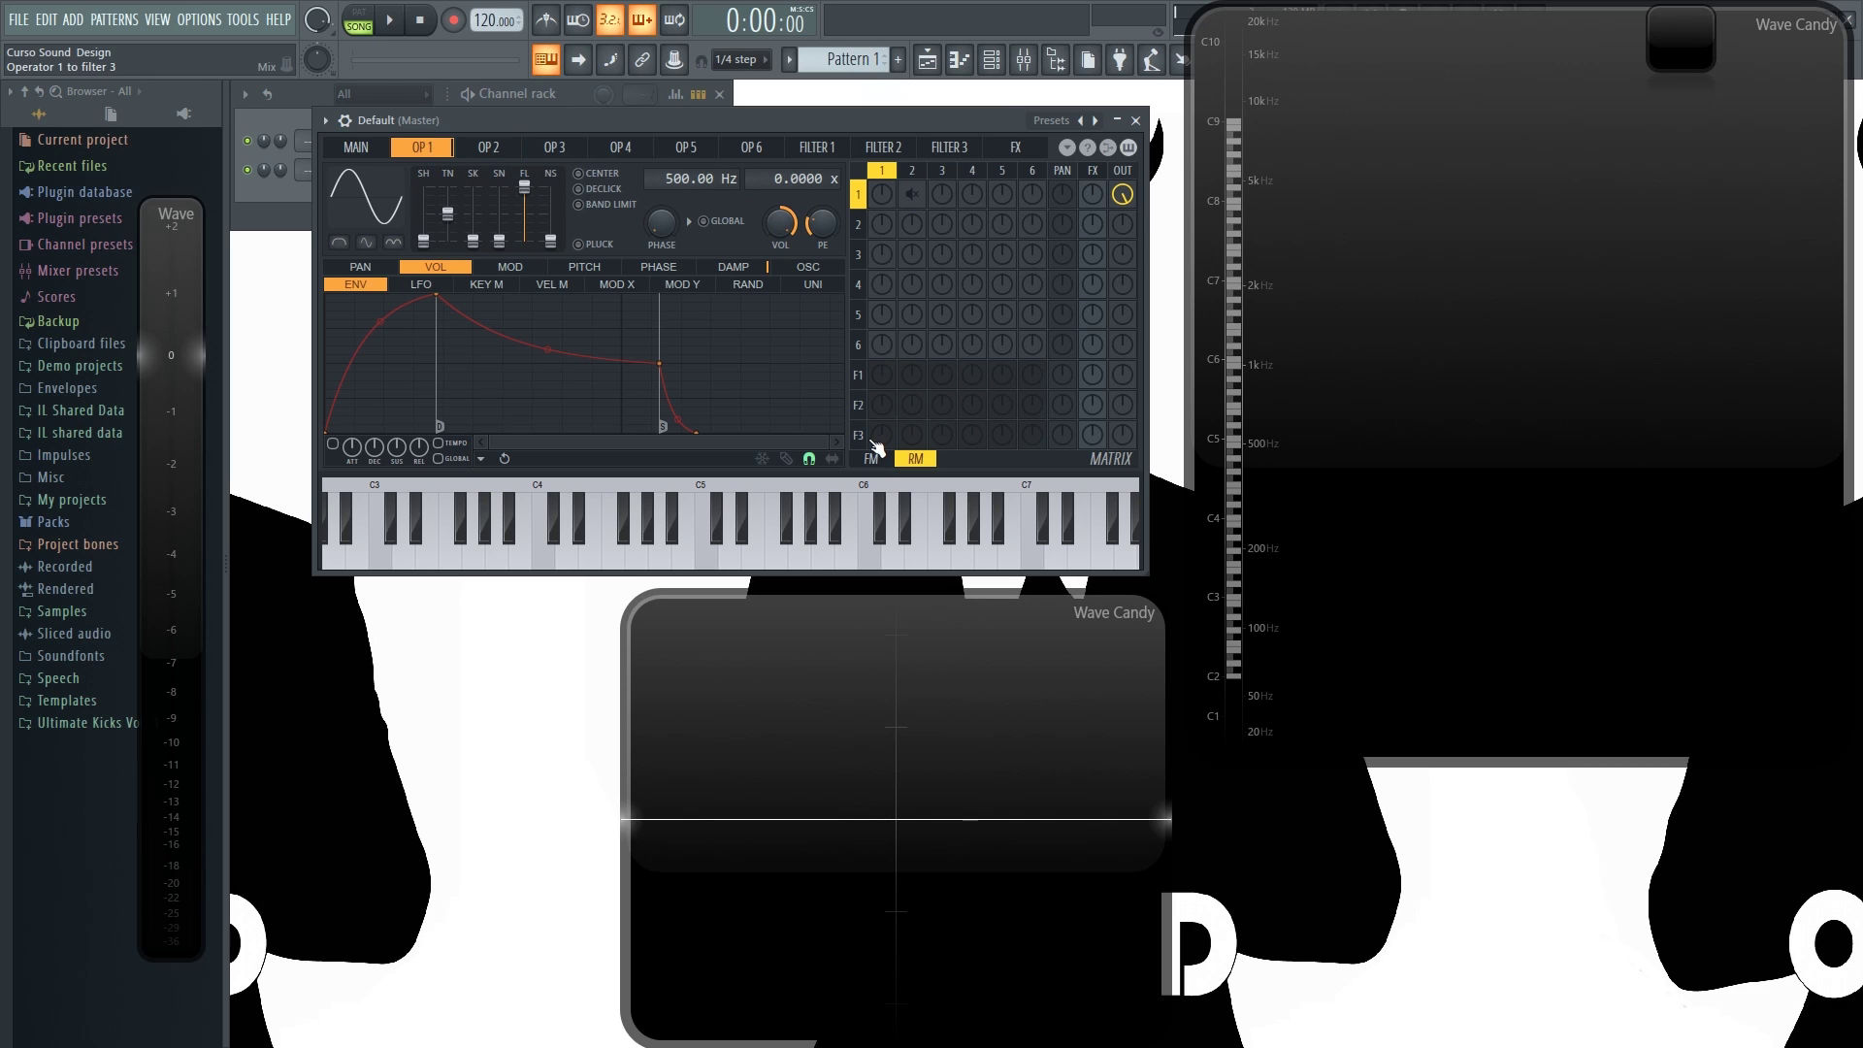
Play C4 without ring modulation, and raise operator 2's ring modulation of operator 1 to maximum while the note sounds again.
{"action": "key", "text": "z"}
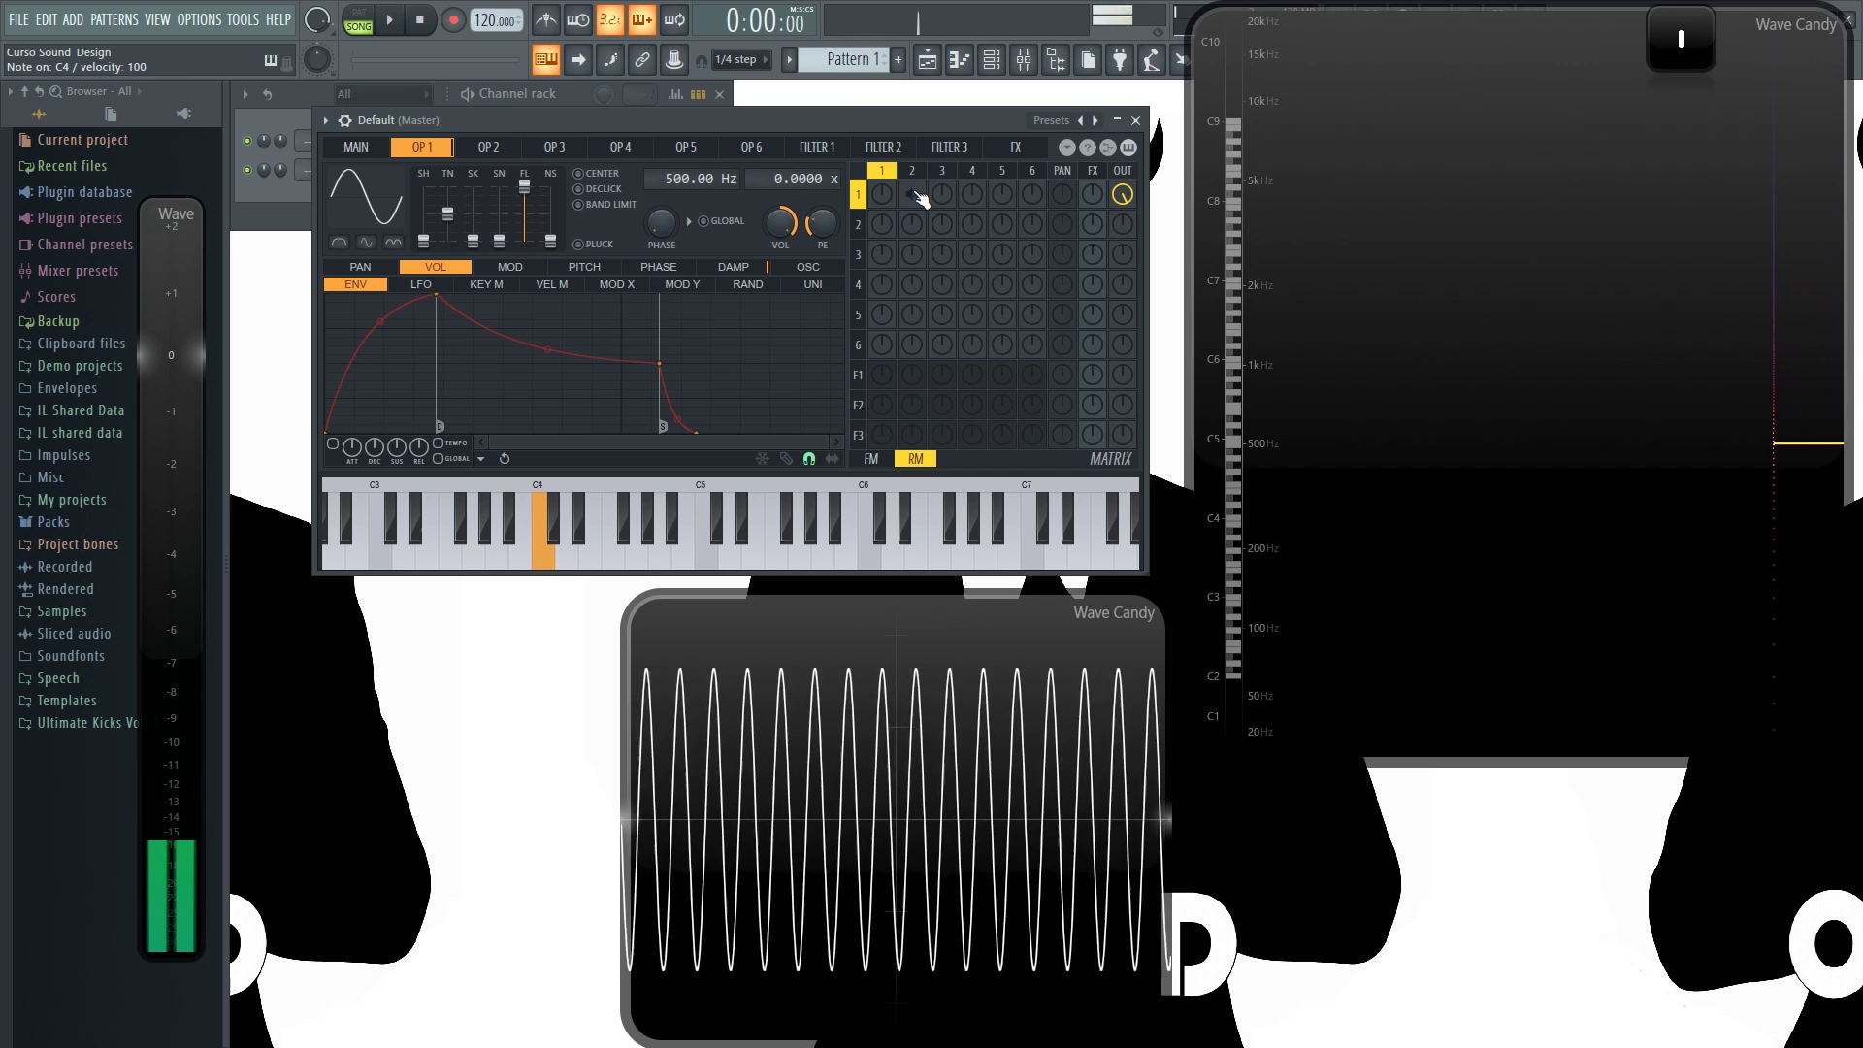
{"action": "key", "text": "z"}
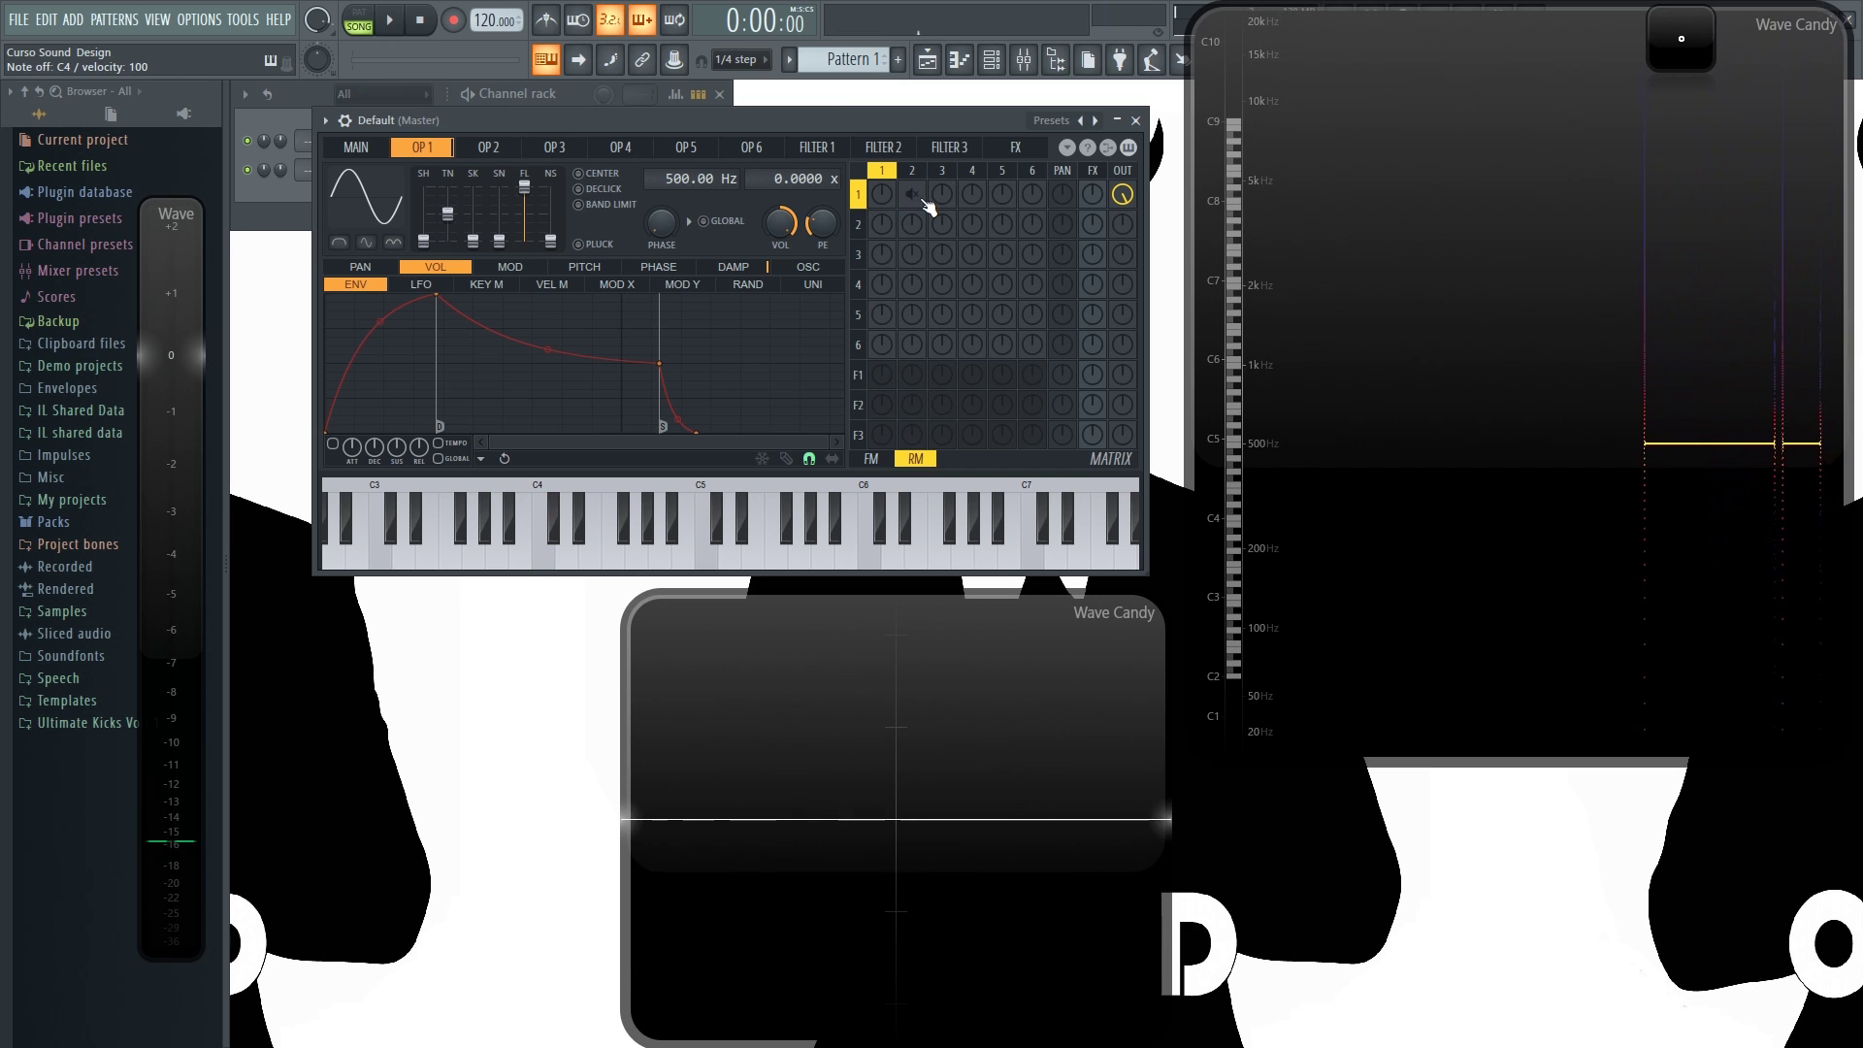
{"action": "left_click_drag", "start_coordinate": [922, 204], "coordinate": [922, 184]}
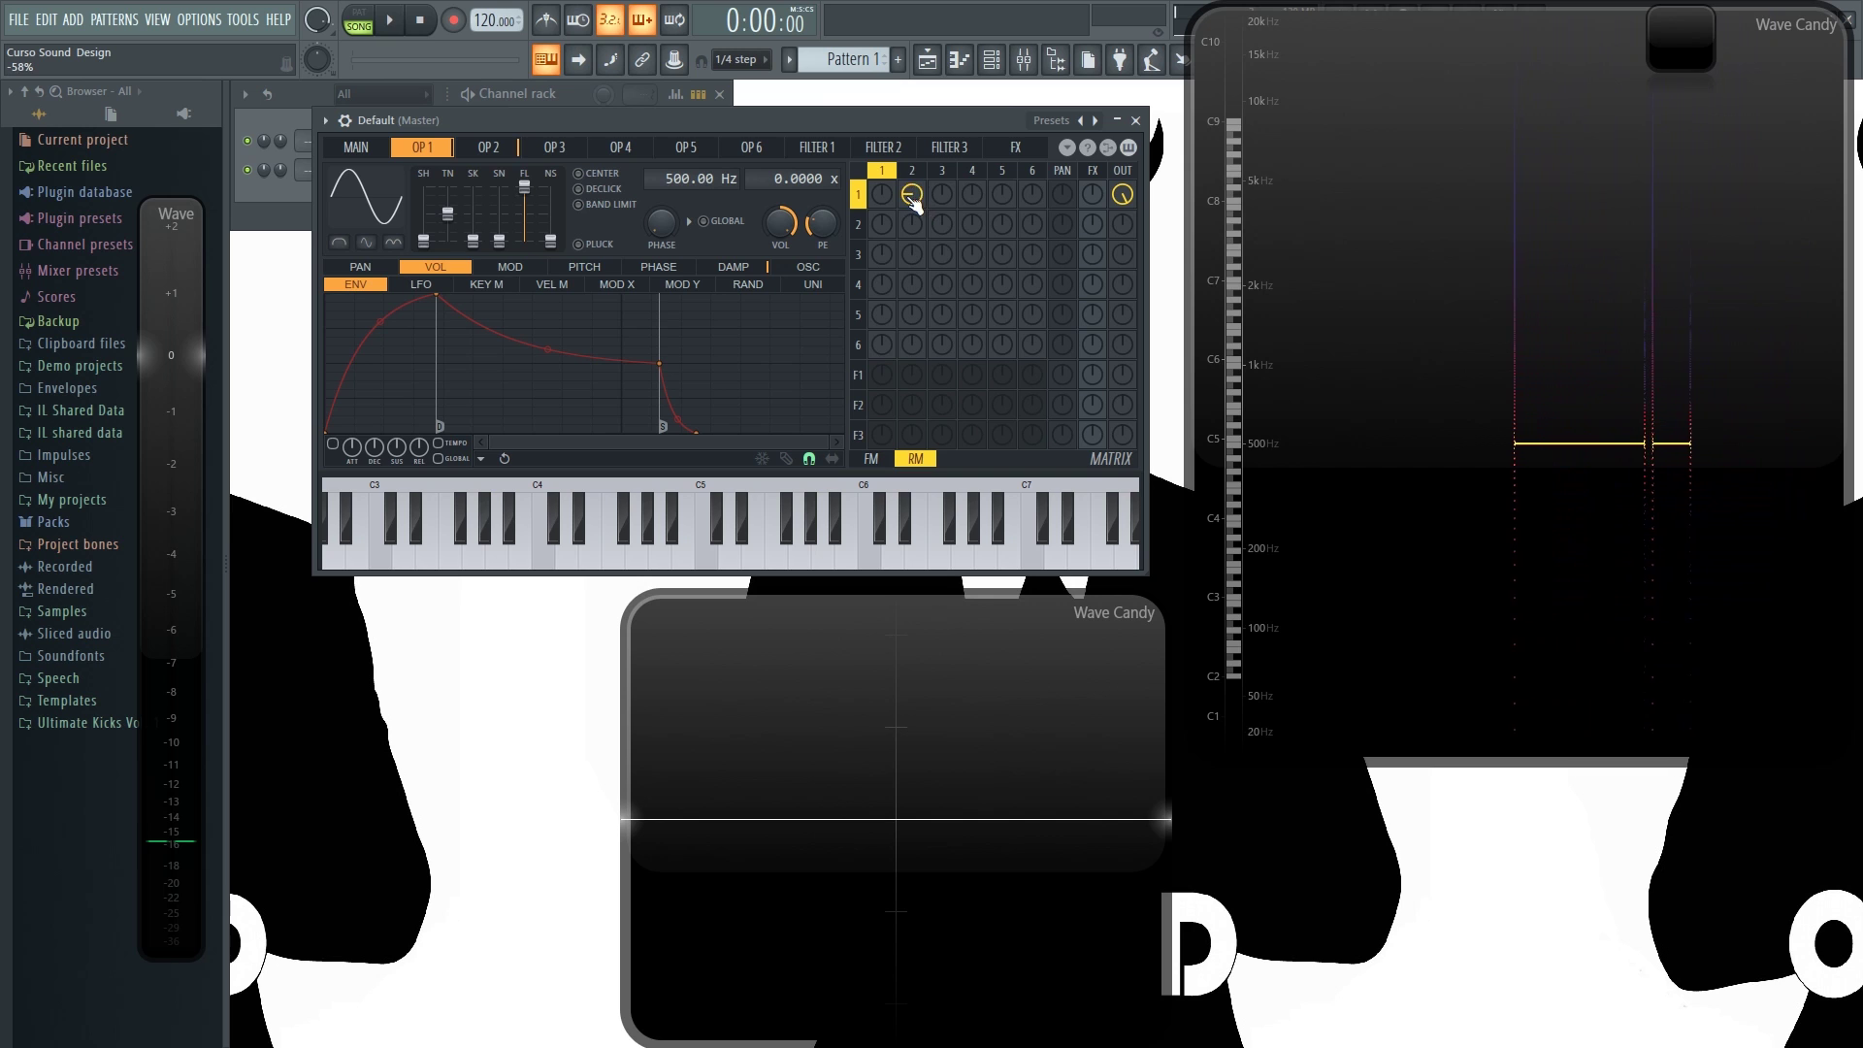
{"action": "key", "text": "z"}
{"action": "left_click_drag", "start_coordinate": [915, 204], "coordinate": [914, 146]}
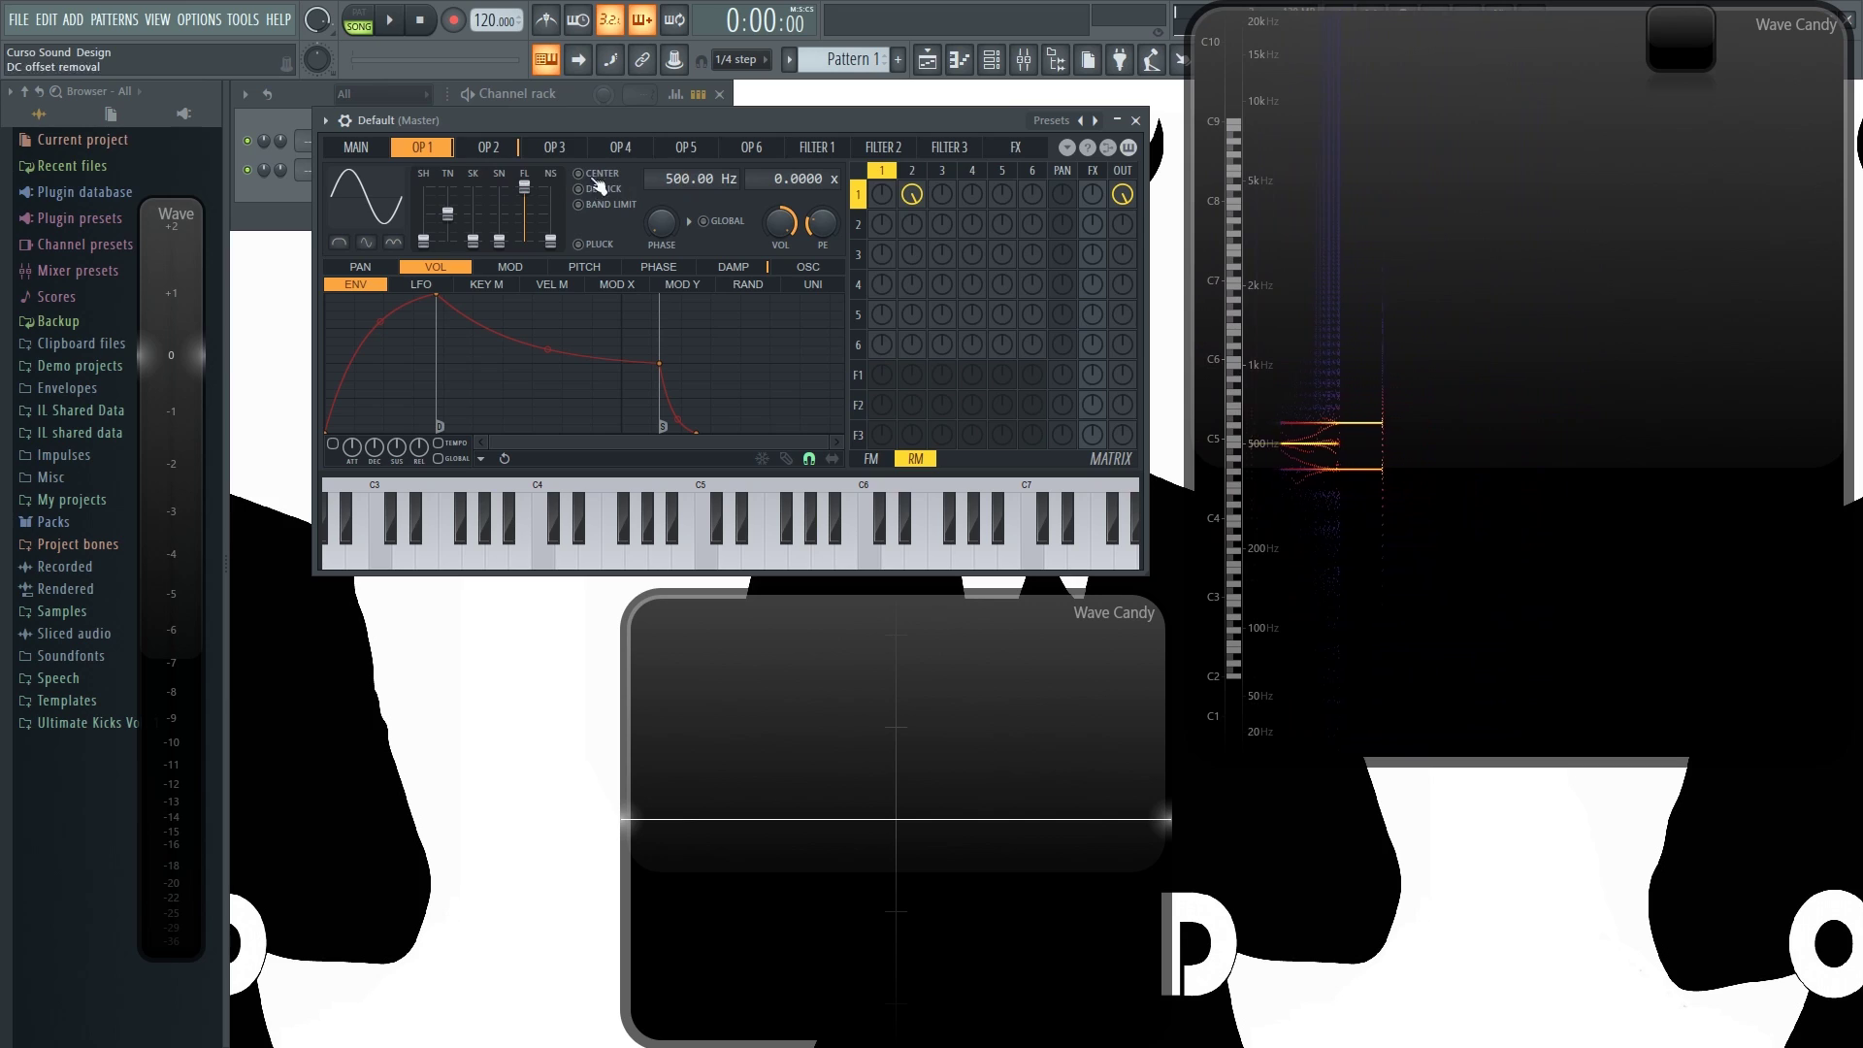
Compare the frequency settings of operators 1 and 2, and raise operator 2's ring modulation of operator 1 to maximum during C4.
{"action": "left_click", "coordinate": [490, 149]}
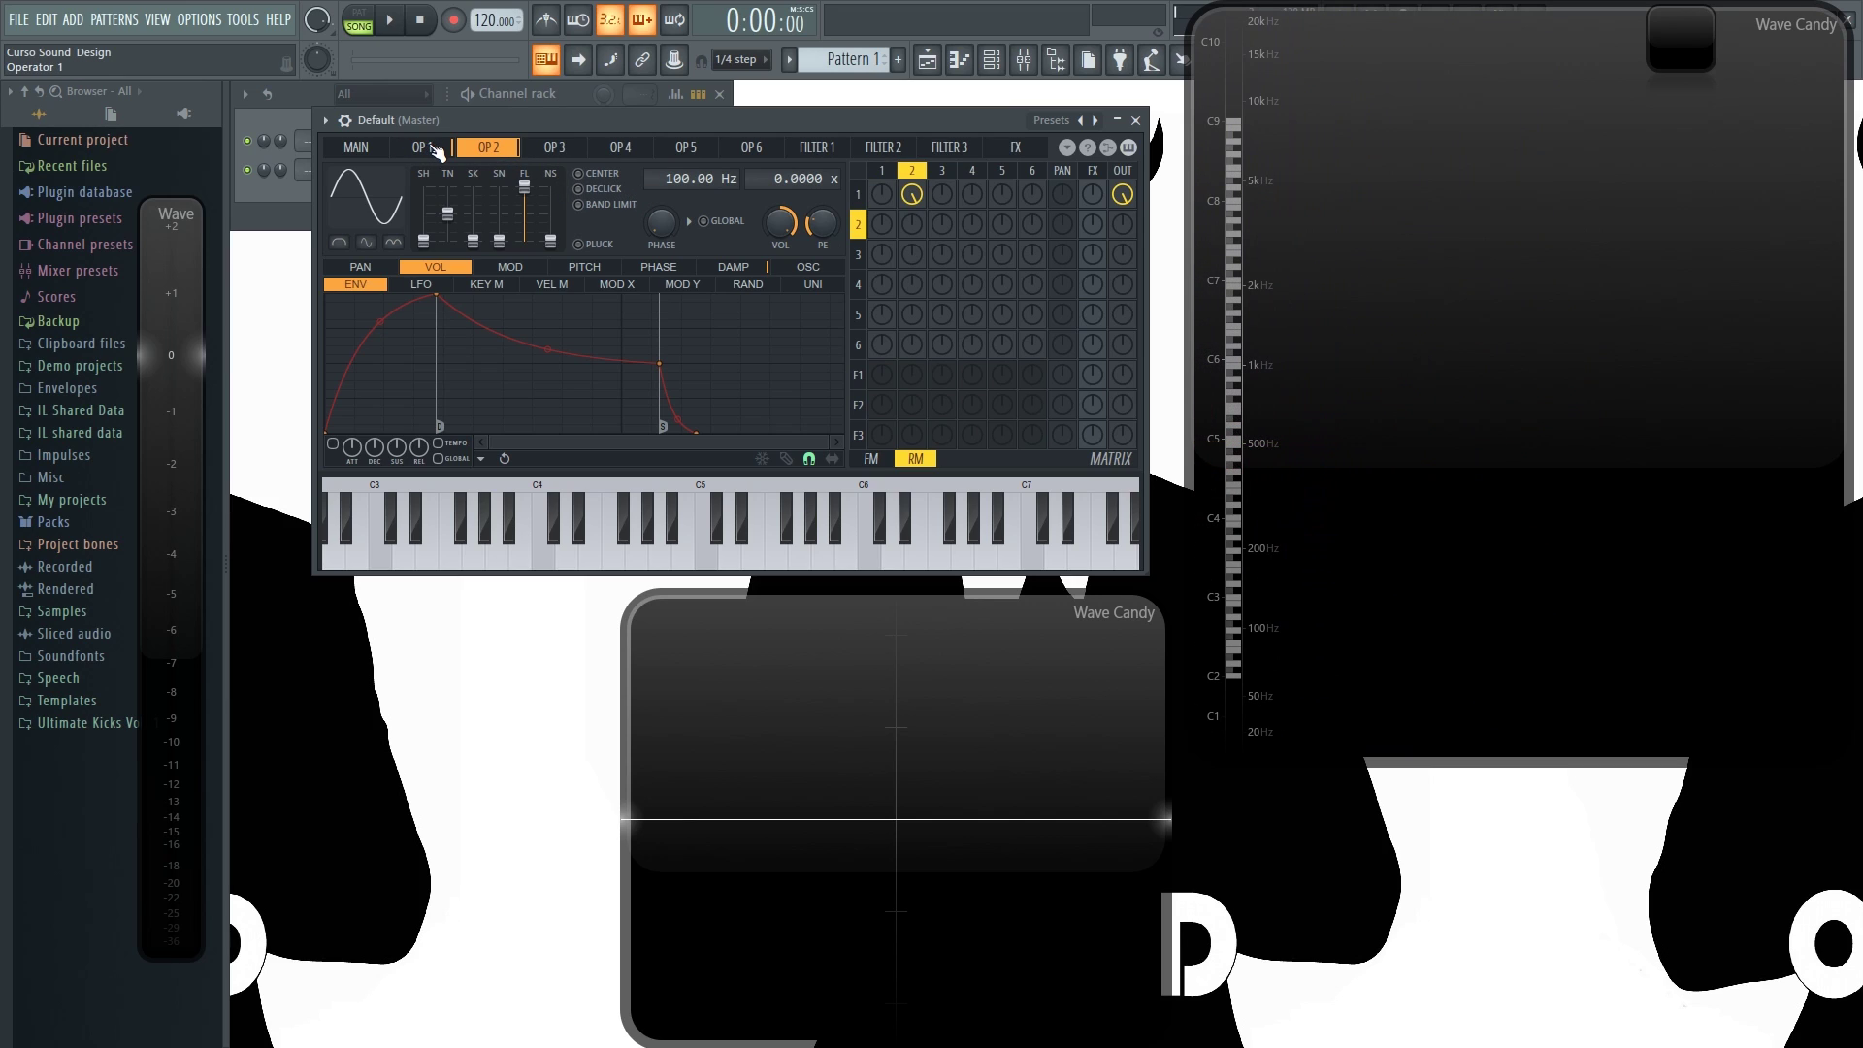
{"action": "left_click", "coordinate": [436, 151]}
{"action": "left_click", "coordinate": [487, 150]}
{"action": "left_click", "coordinate": [430, 153]}
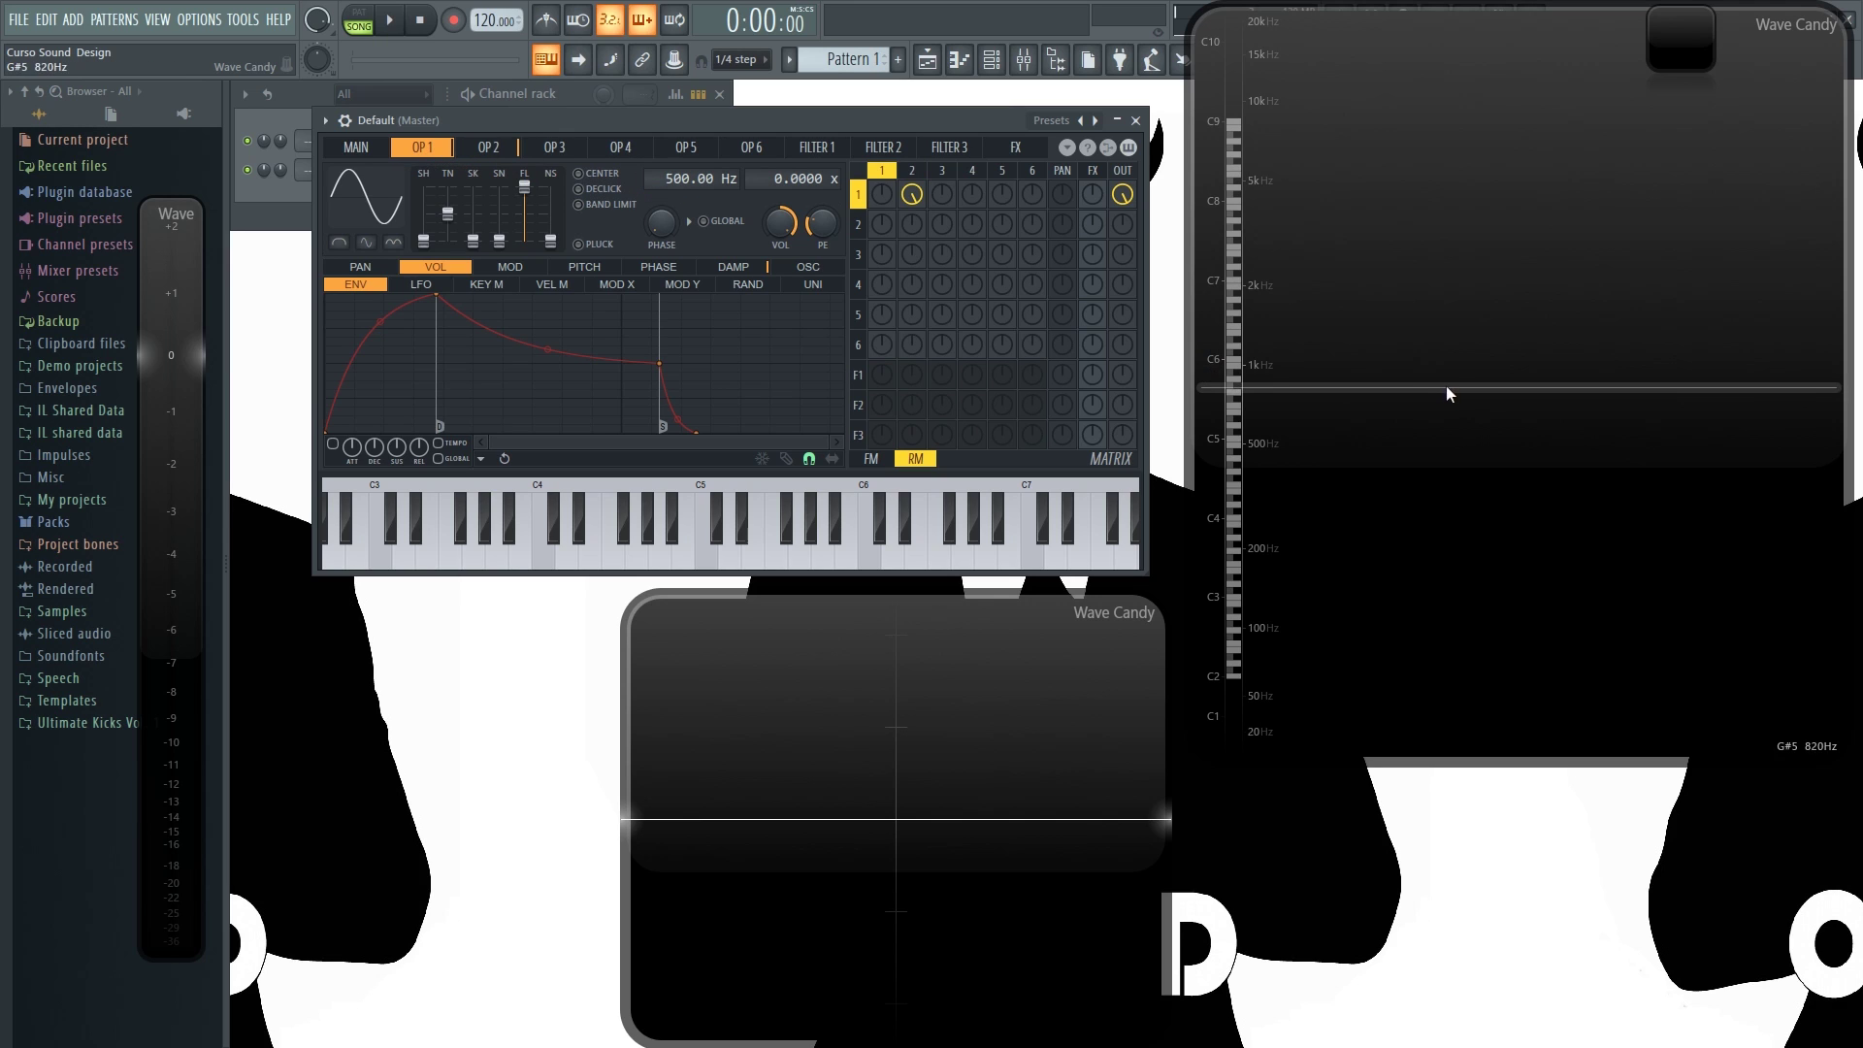
{"action": "key", "text": "z"}
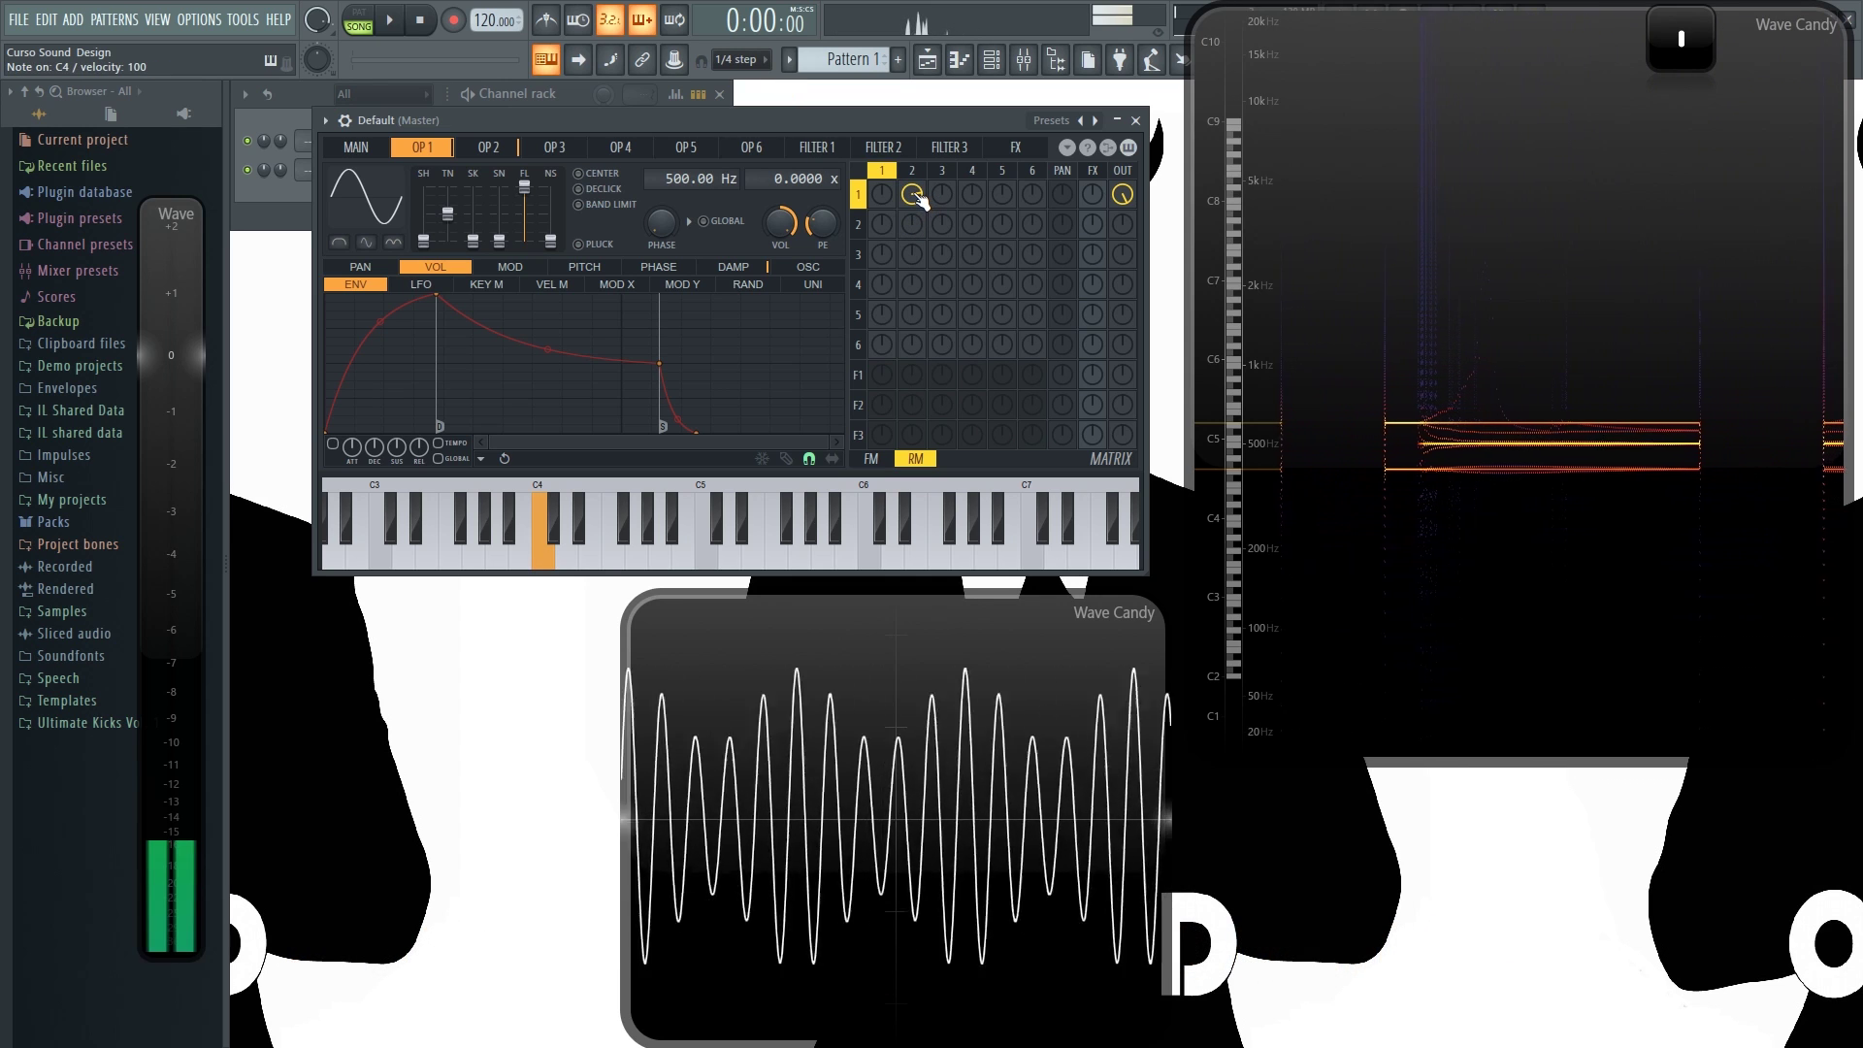
{"action": "left_click_drag", "start_coordinate": [912, 195], "coordinate": [912, 155]}
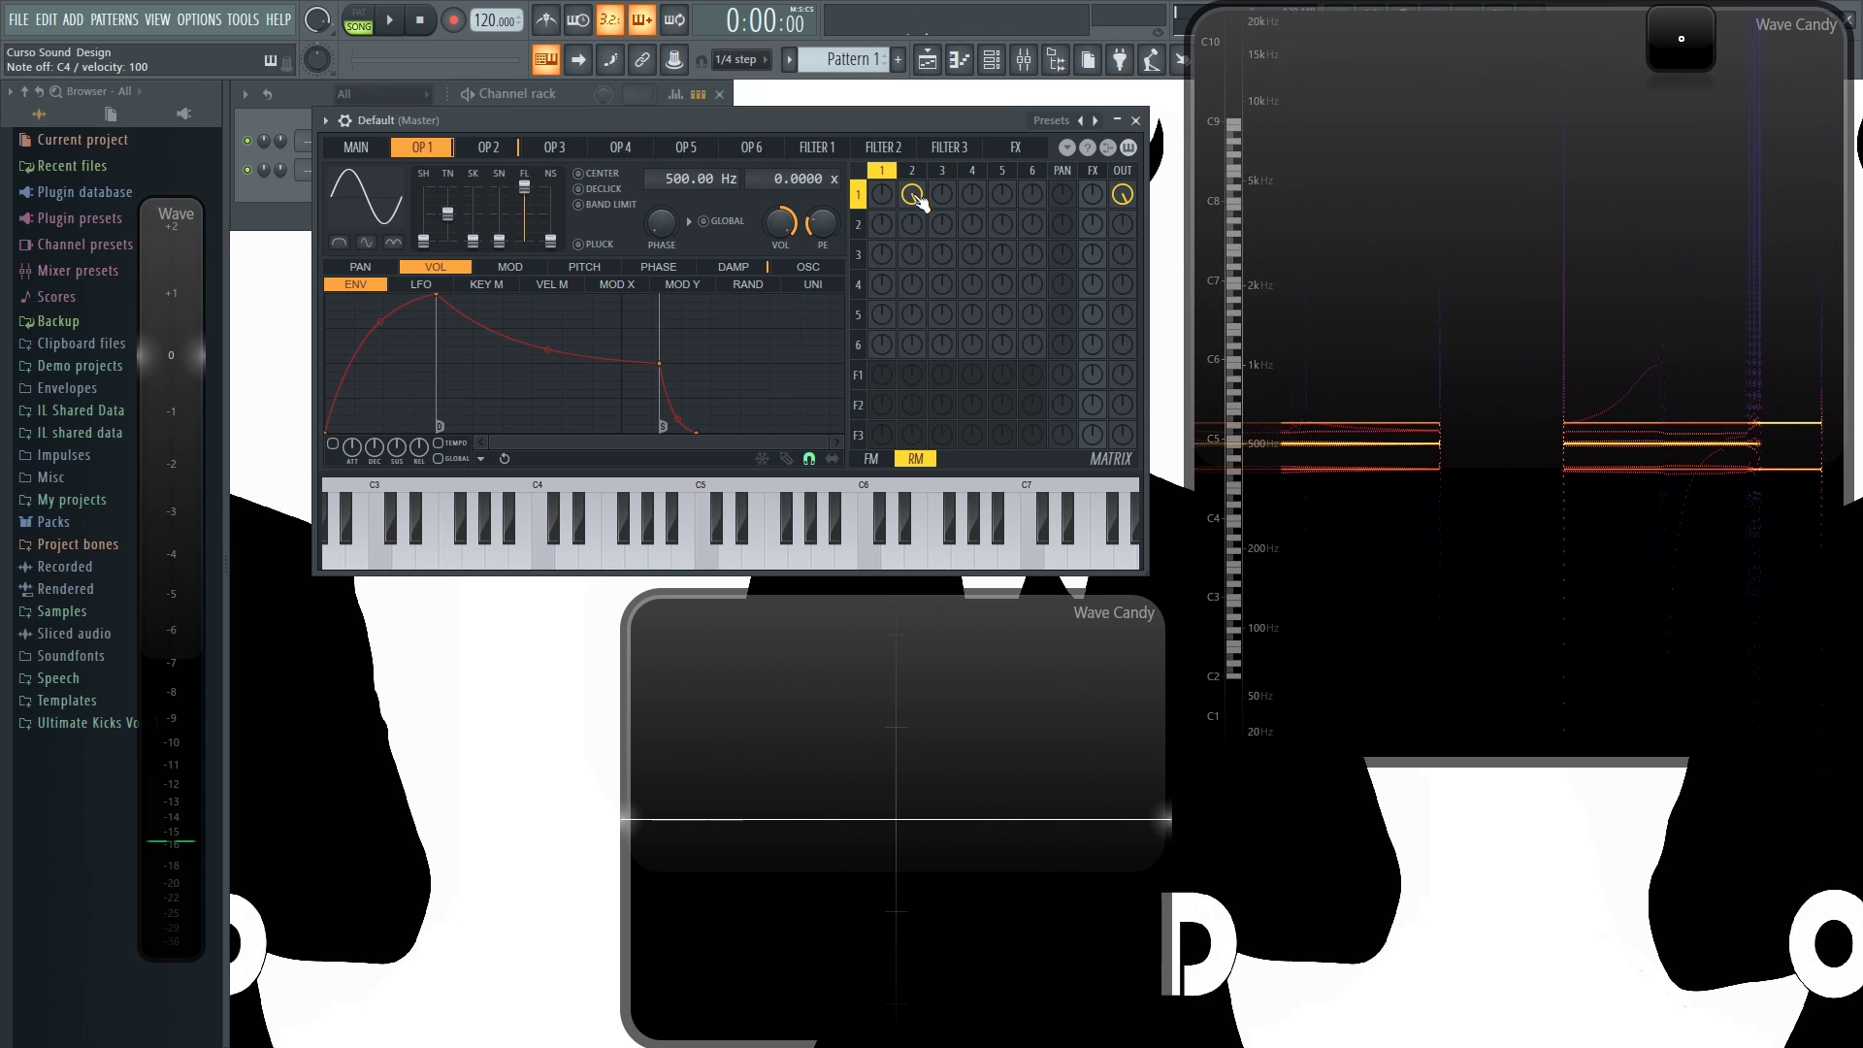